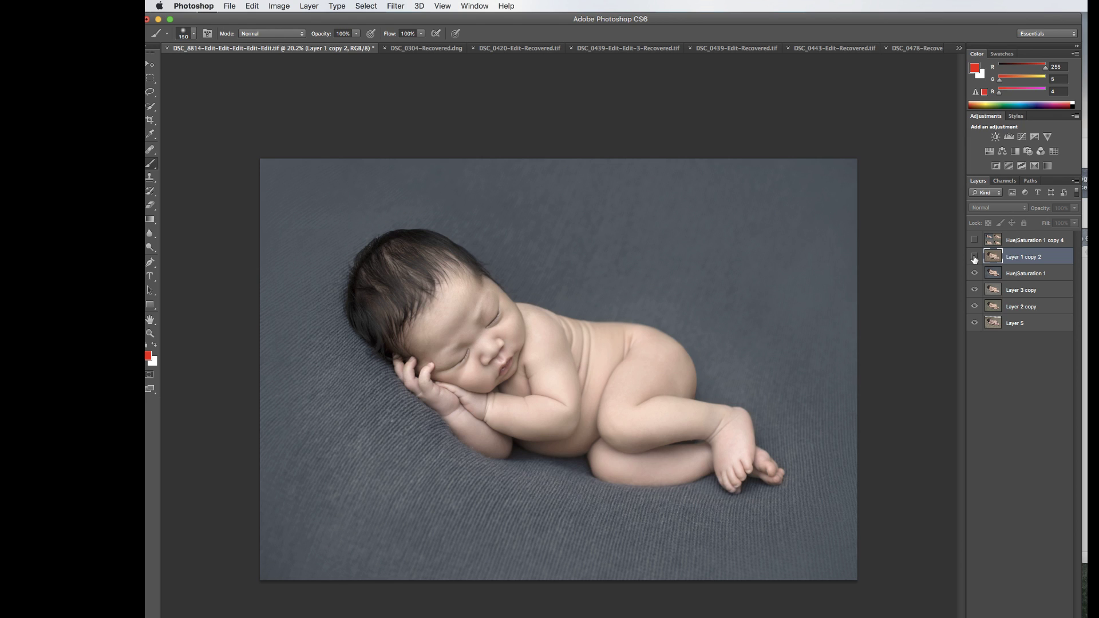
# Toggle the visibility of Layer 1 copy 2 to compare its brown backdrop with the blue-grey version beneath it
pyautogui.click(974, 258)
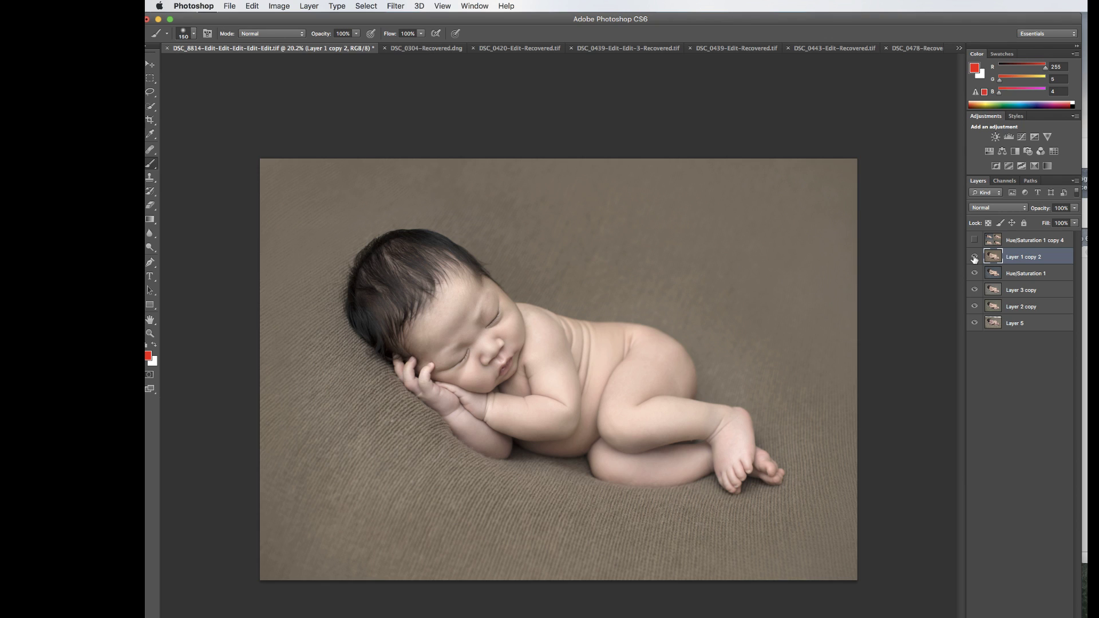
pyautogui.click(974, 257)
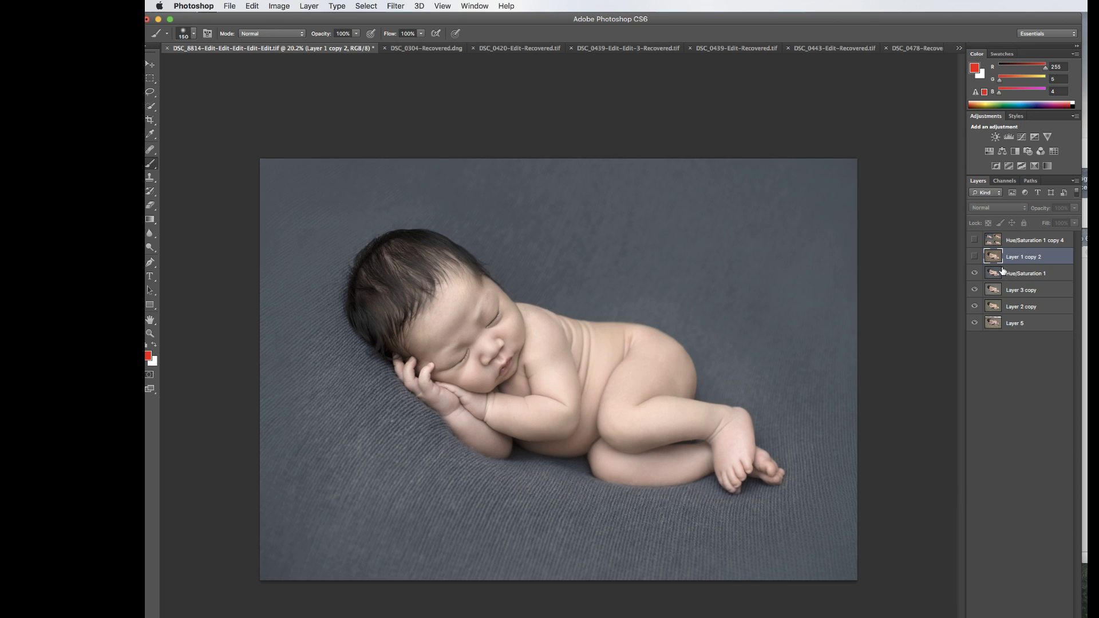
pyautogui.click(975, 257)
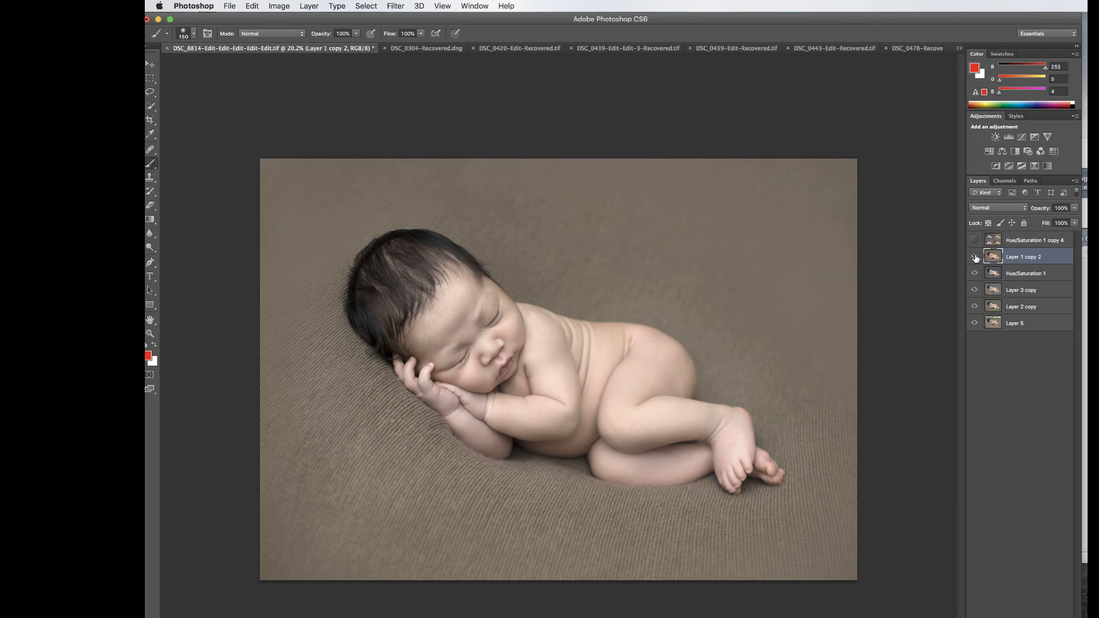
pyautogui.click(975, 257)
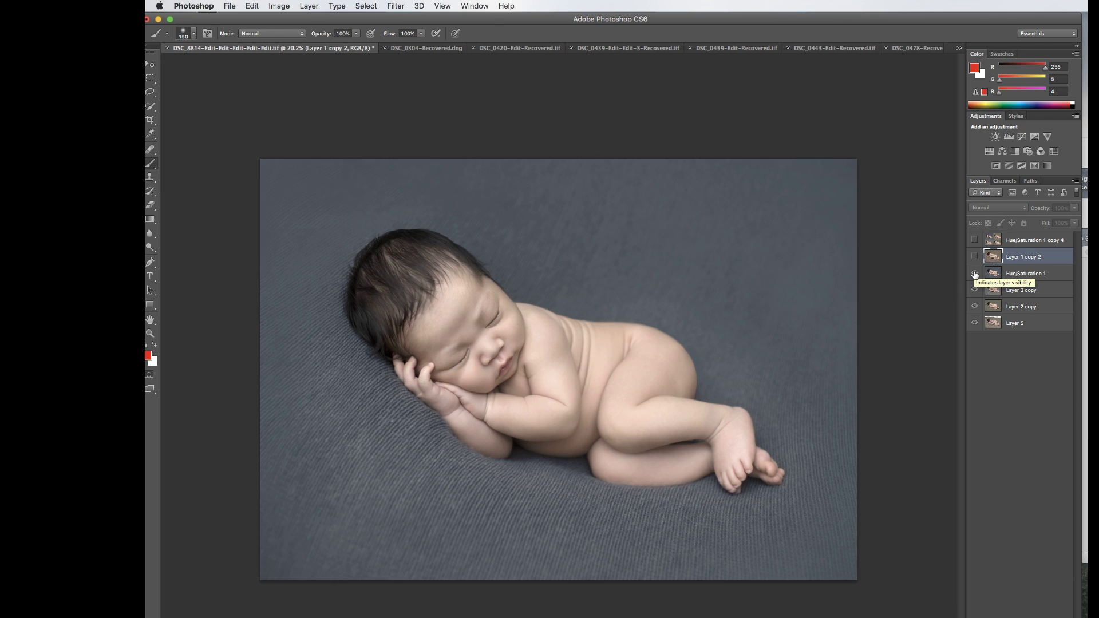
# Hide the Hue/Saturation 1, Layer 3 copy and Layer 2 copy layers so the original photo shows
pyautogui.click(975, 273)
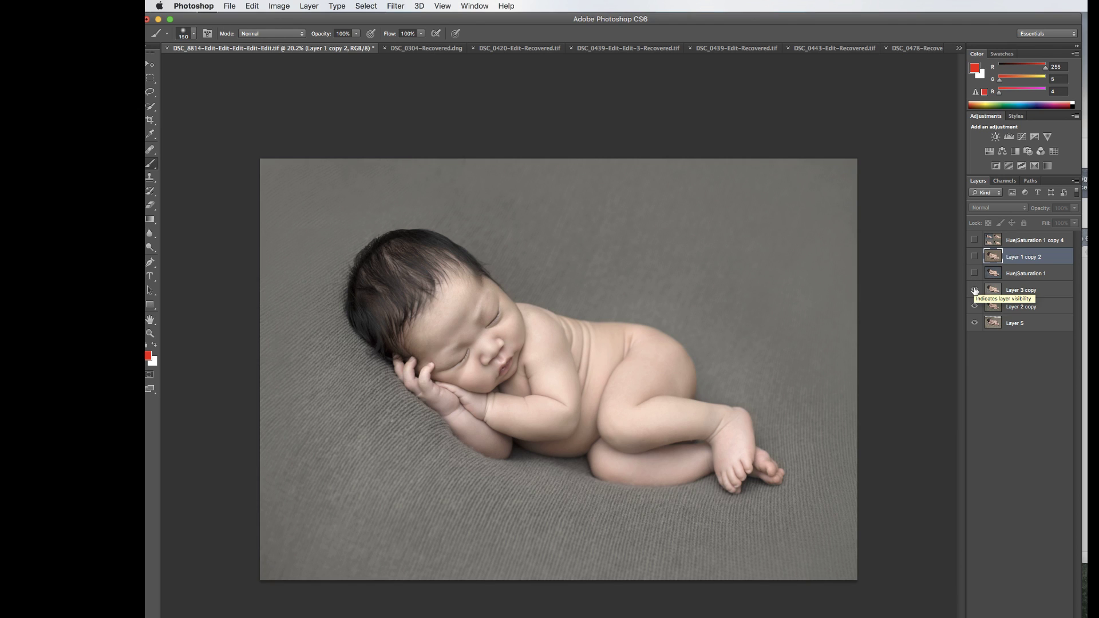
pyautogui.click(974, 290)
pyautogui.click(974, 306)
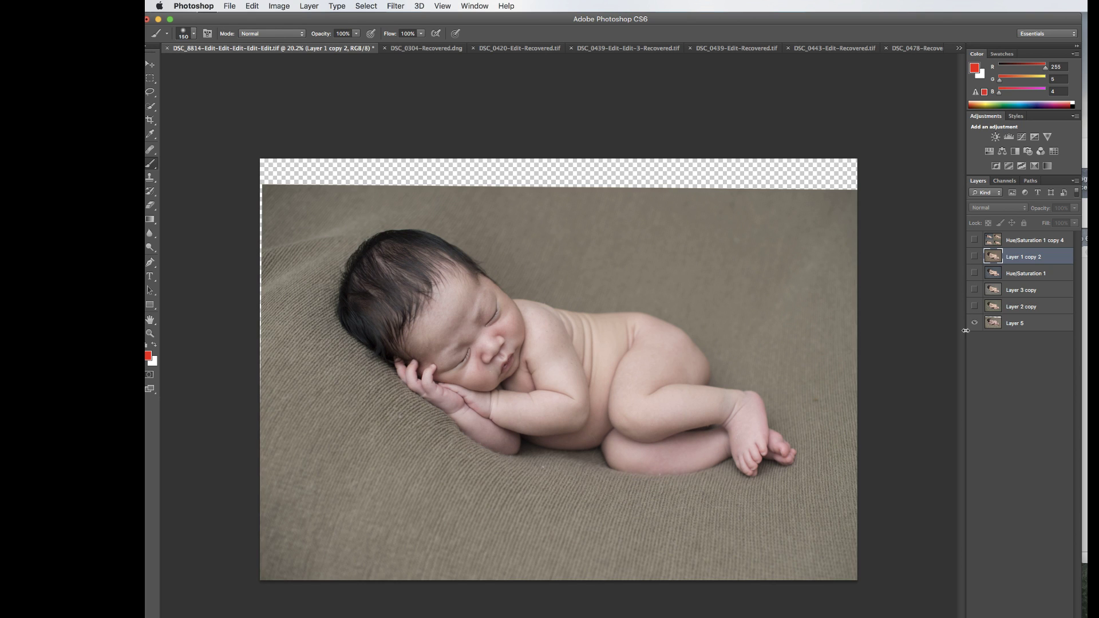
# Compare Layer 1 copy 2 with the original photo by switching its visibility, and leave it visible
pyautogui.click(974, 257)
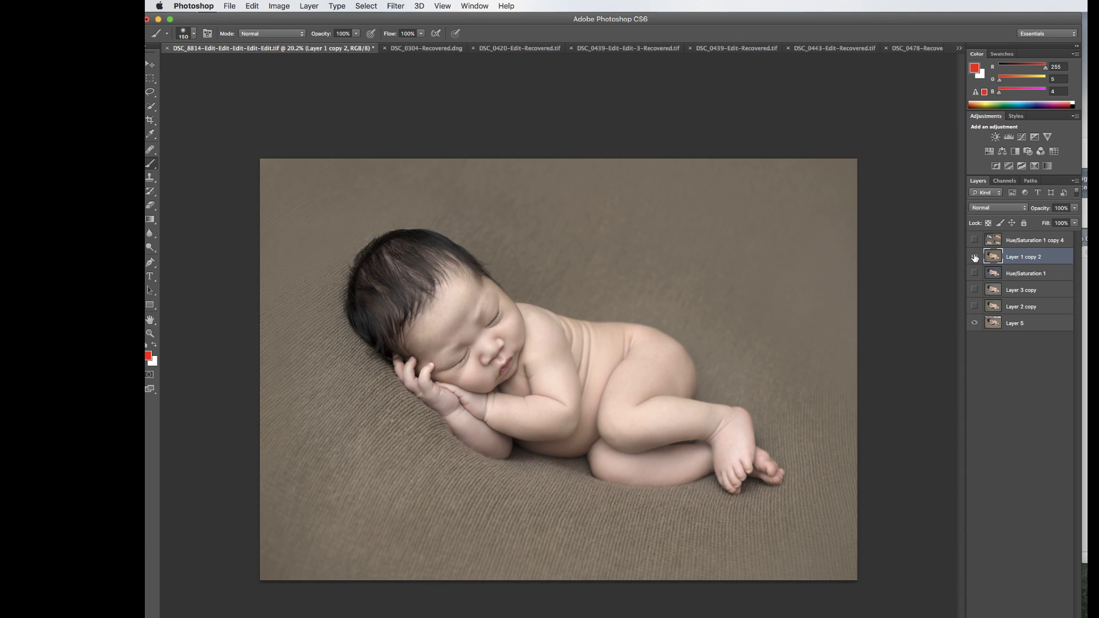
pyautogui.click(975, 258)
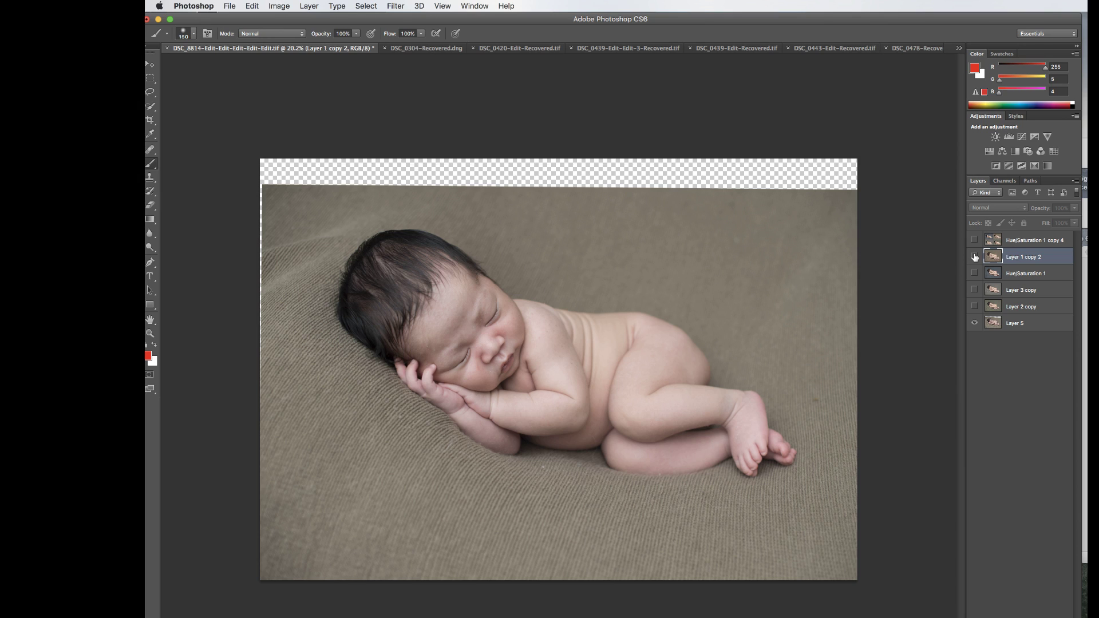
pyautogui.click(975, 257)
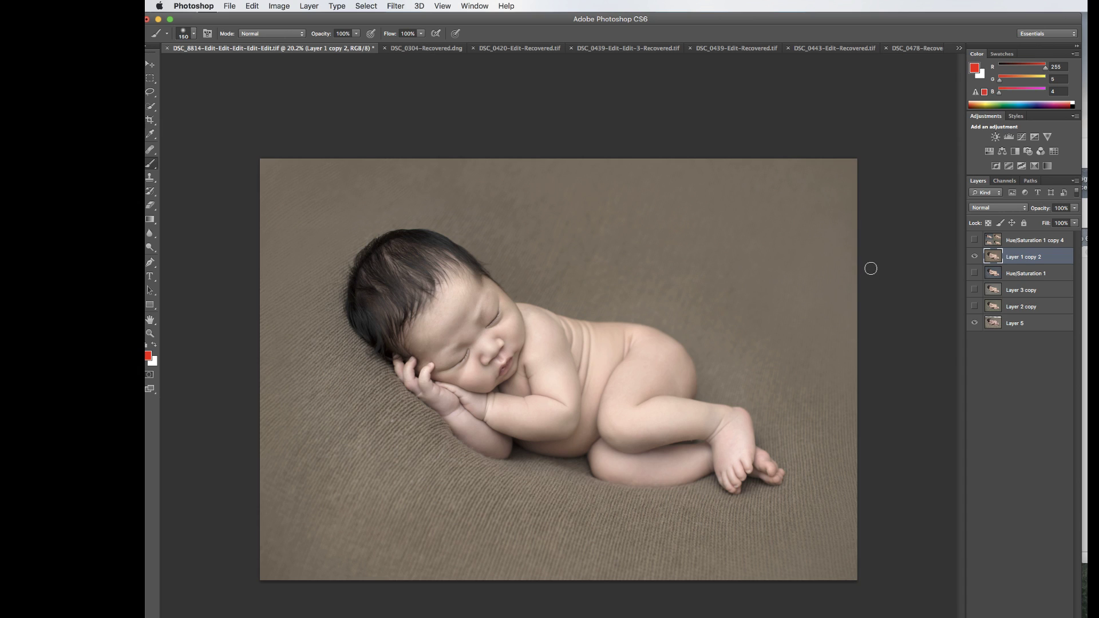
# Add a Selective Color adjustment above Layer 1 copy 2 and, in the Yellows range, raise Cyan and Yellow while lowering Magenta
pyautogui.click(1030, 166)
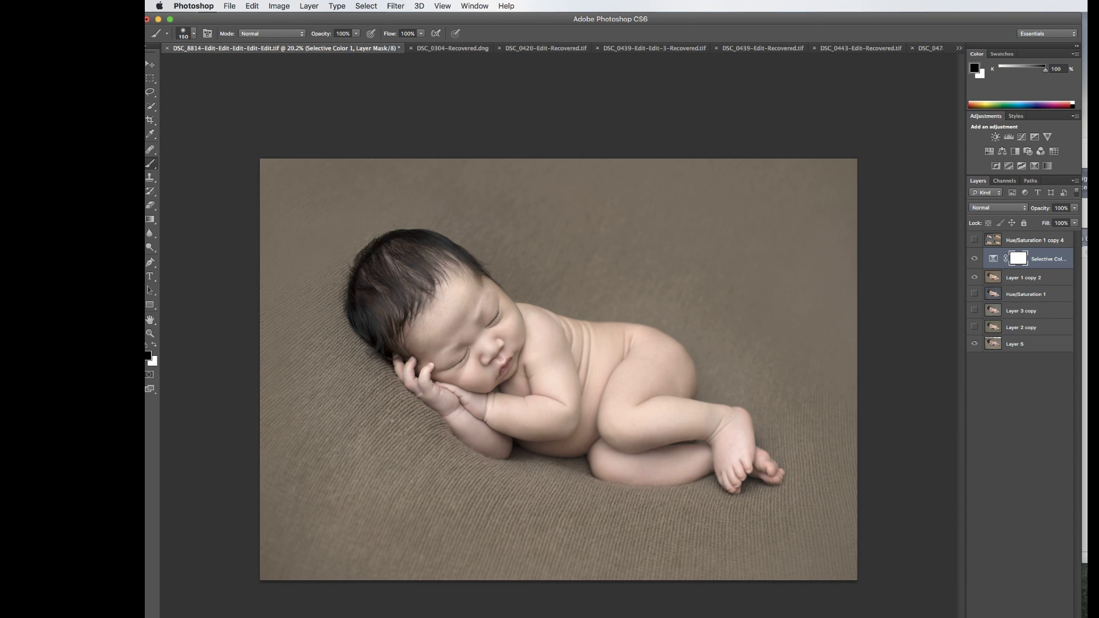
pyautogui.moveTo(795, 309); pyautogui.dragTo(791, 326)
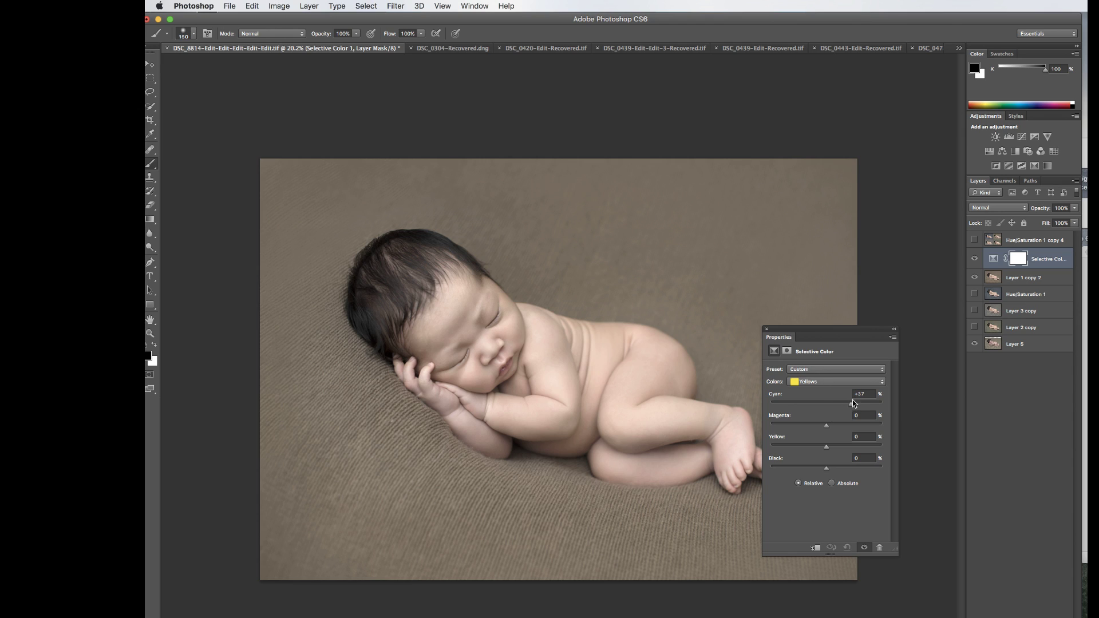
pyautogui.moveTo(851, 400); pyautogui.dragTo(796, 425)
pyautogui.moveTo(825, 447); pyautogui.dragTo(854, 453)
# In the Reds range of the Selective Color adjustment, set Cyan to +71 and Black to -12, and lower Magenta
pyautogui.click(826, 382)
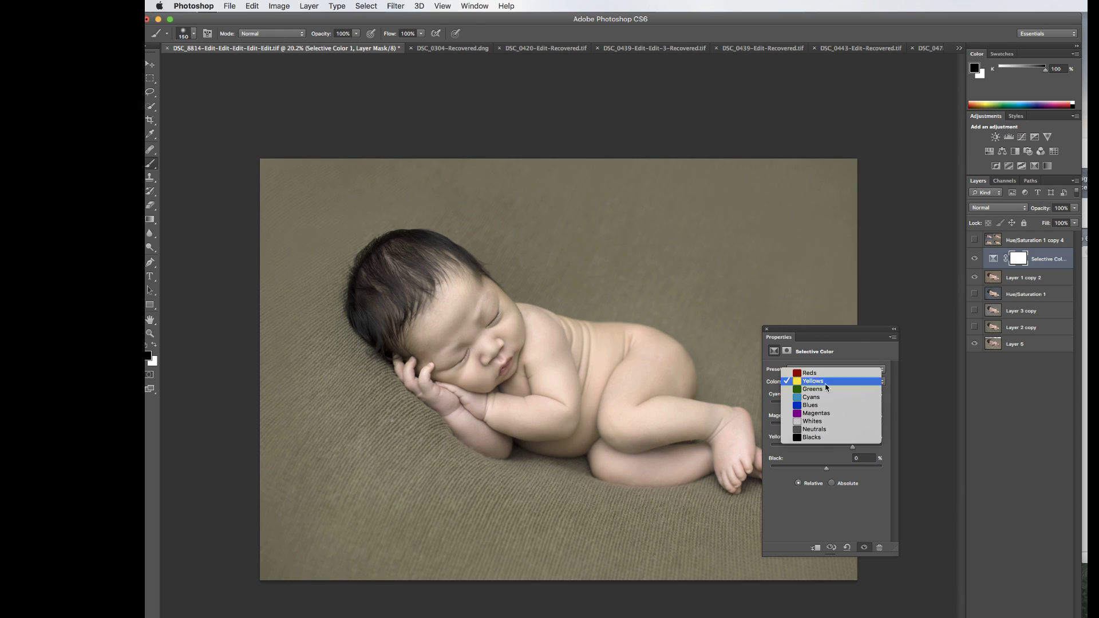
pyautogui.click(829, 374)
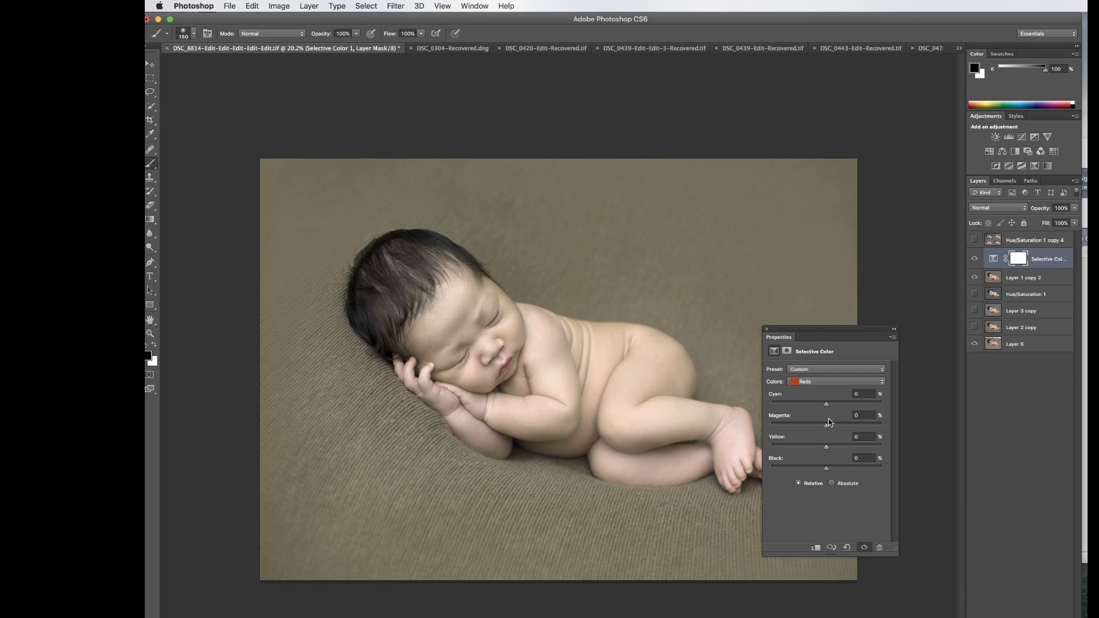
pyautogui.moveTo(826, 404); pyautogui.dragTo(800, 404)
pyautogui.moveTo(862, 411); pyautogui.dragTo(864, 427)
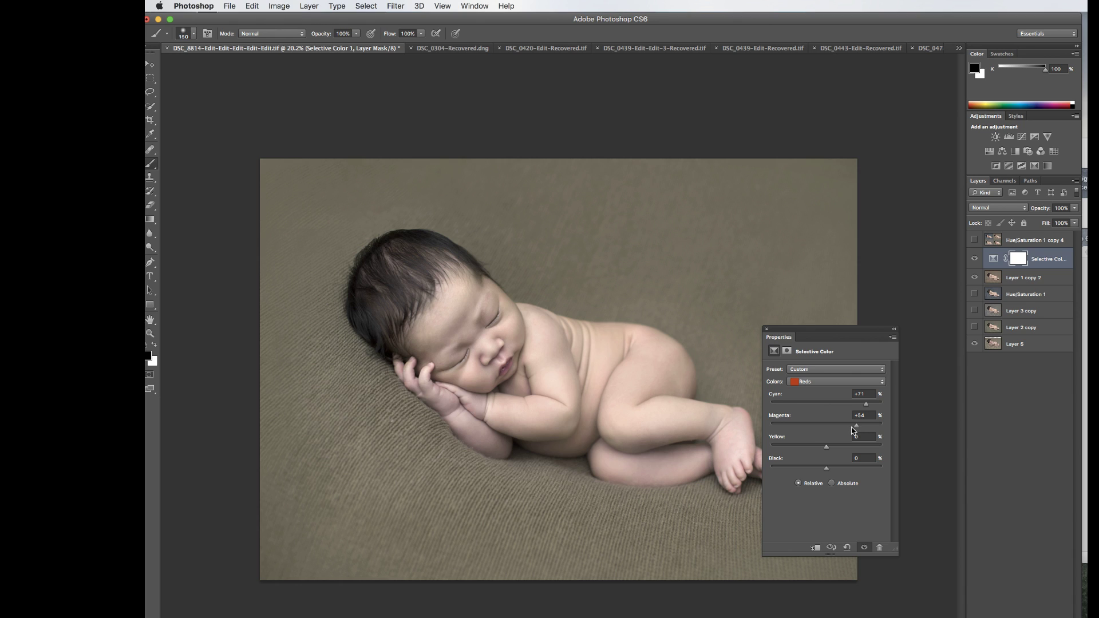
pyautogui.moveTo(832, 430); pyautogui.dragTo(811, 431)
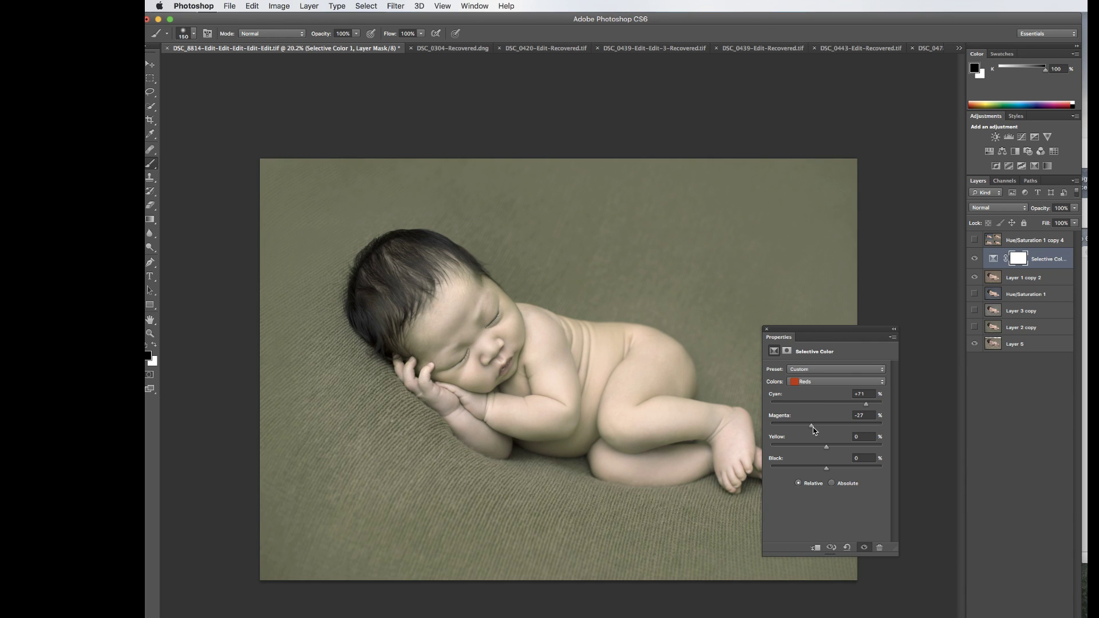
pyautogui.moveTo(812, 427); pyautogui.dragTo(817, 470)
# In the Cyans range of the Selective Color adjustment, set Cyan to -2 and Magenta to -5
pyautogui.click(832, 381)
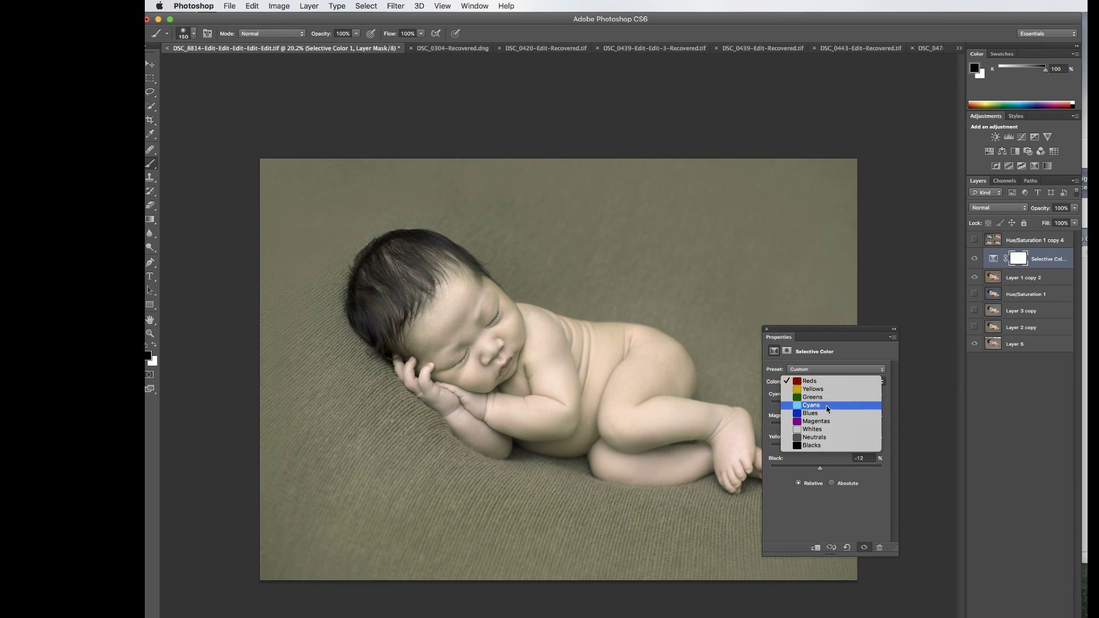
pyautogui.click(825, 405)
pyautogui.moveTo(826, 404); pyautogui.dragTo(851, 396)
pyautogui.moveTo(880, 306); pyautogui.dragTo(872, 367)
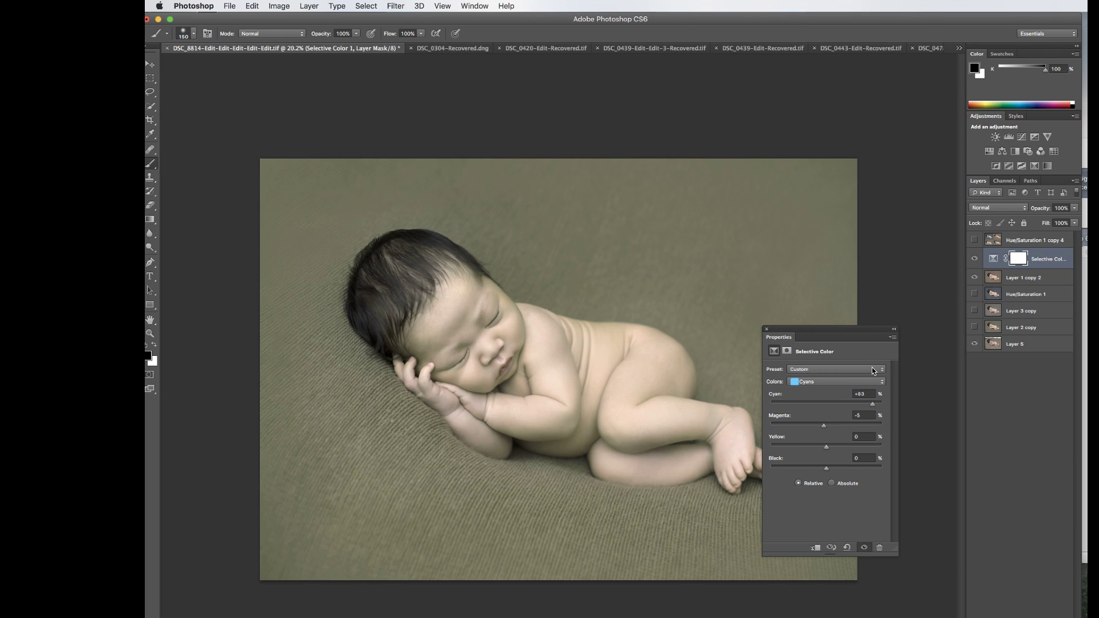
pyautogui.moveTo(823, 404); pyautogui.dragTo(825, 404)
# Close the Selective Color properties and delete that adjustment layer
pyautogui.moveTo(835, 331); pyautogui.dragTo(963, 412)
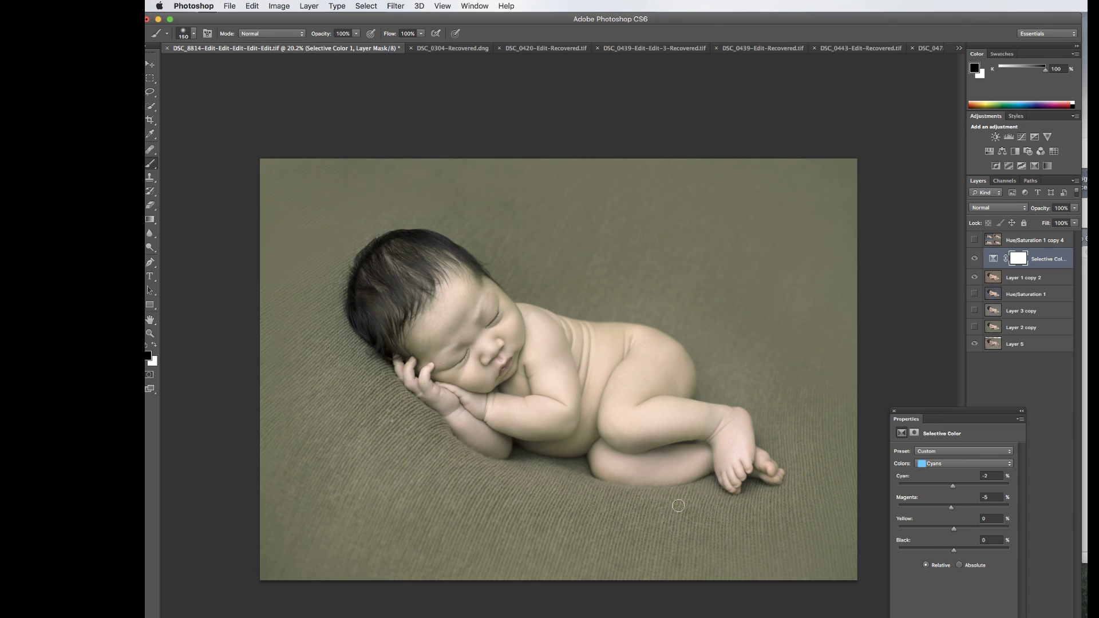
pyautogui.click(895, 413)
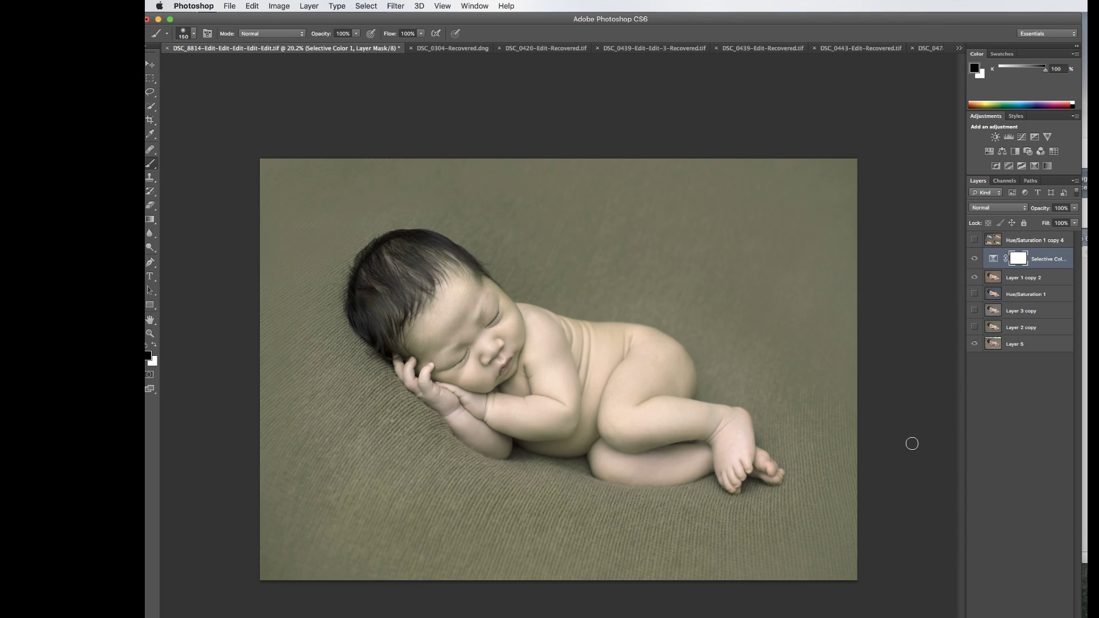
pyautogui.press('Delete')
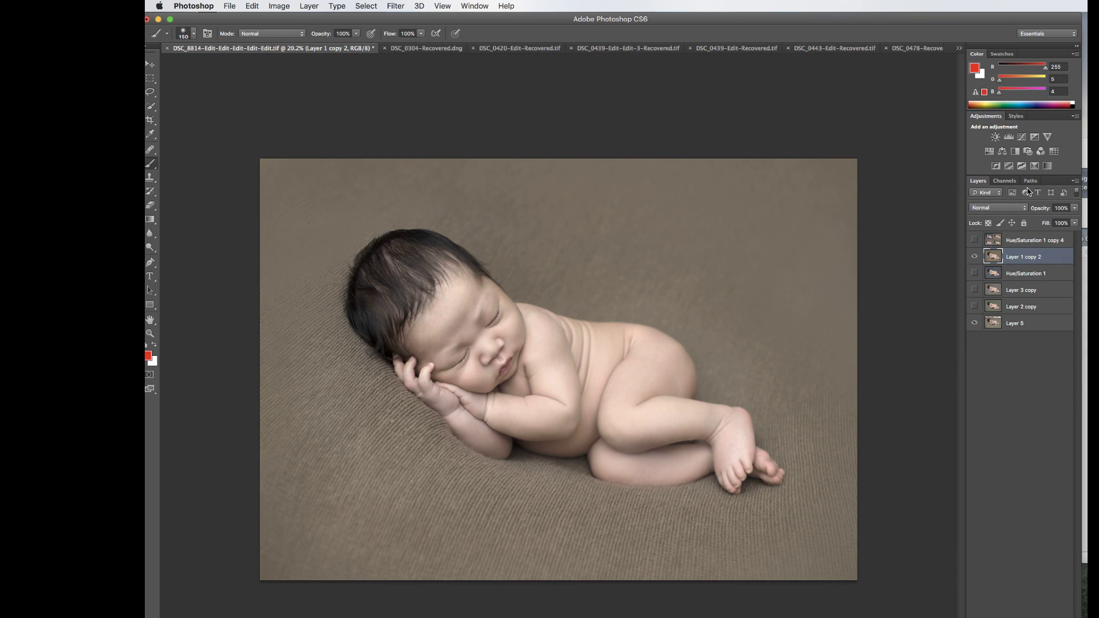
# Add a Hue/Saturation adjustment above Layer 1 copy 2 and set its Master hue to about +80
pyautogui.click(989, 151)
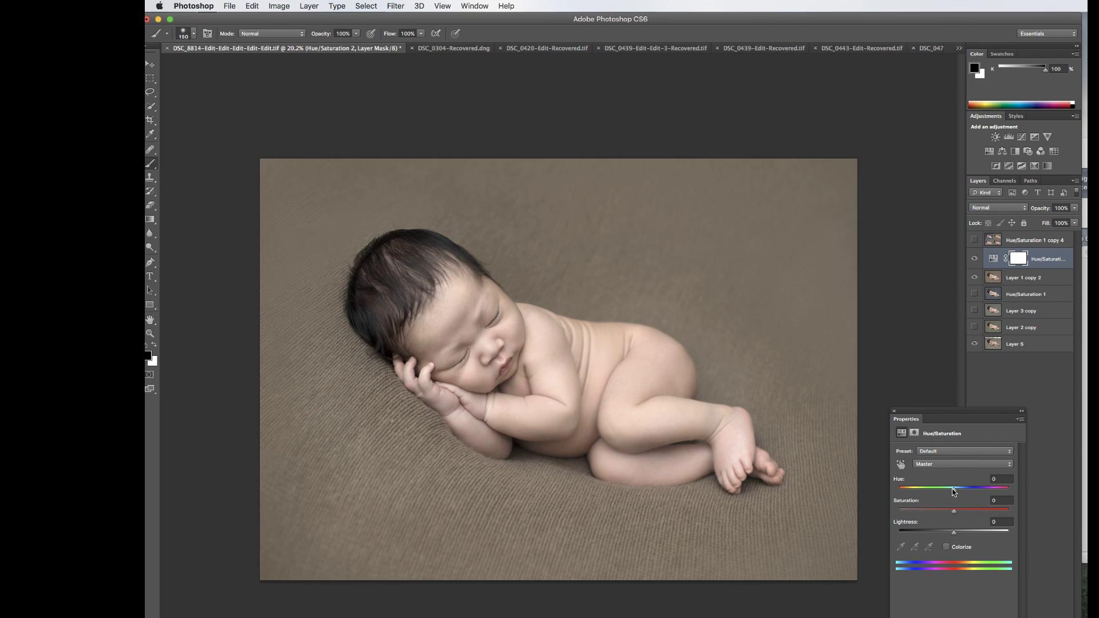
pyautogui.moveTo(953, 490); pyautogui.dragTo(989, 491)
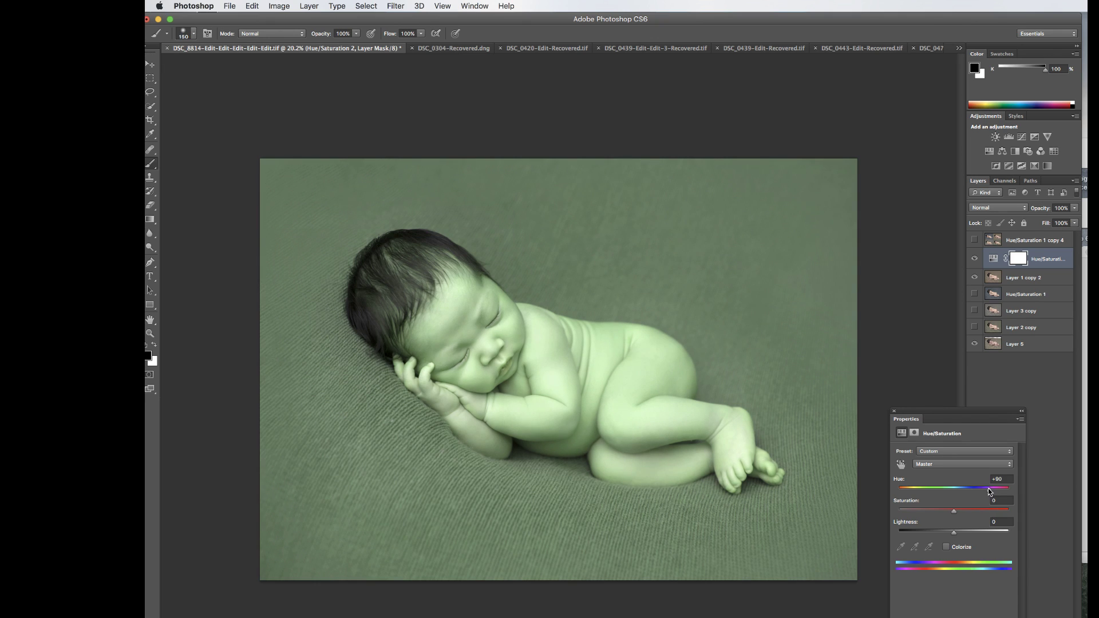
# In the Reds range of the Hue/Saturation adjustment, set Hue to +55, Saturation to +35 and Lightness to -35
pyautogui.click(955, 465)
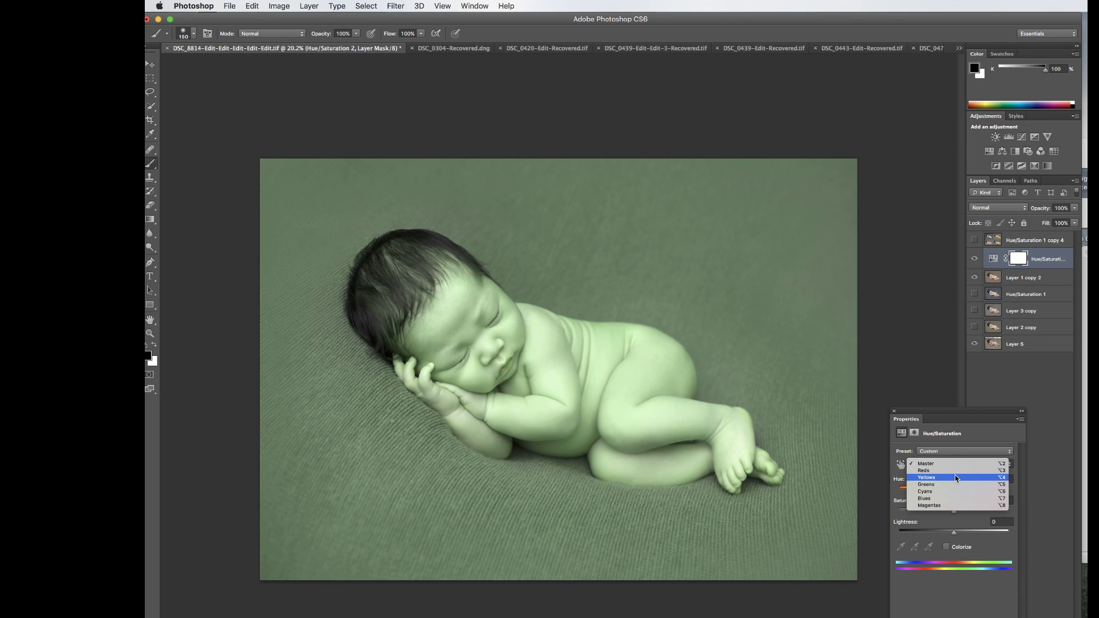
pyautogui.click(967, 466)
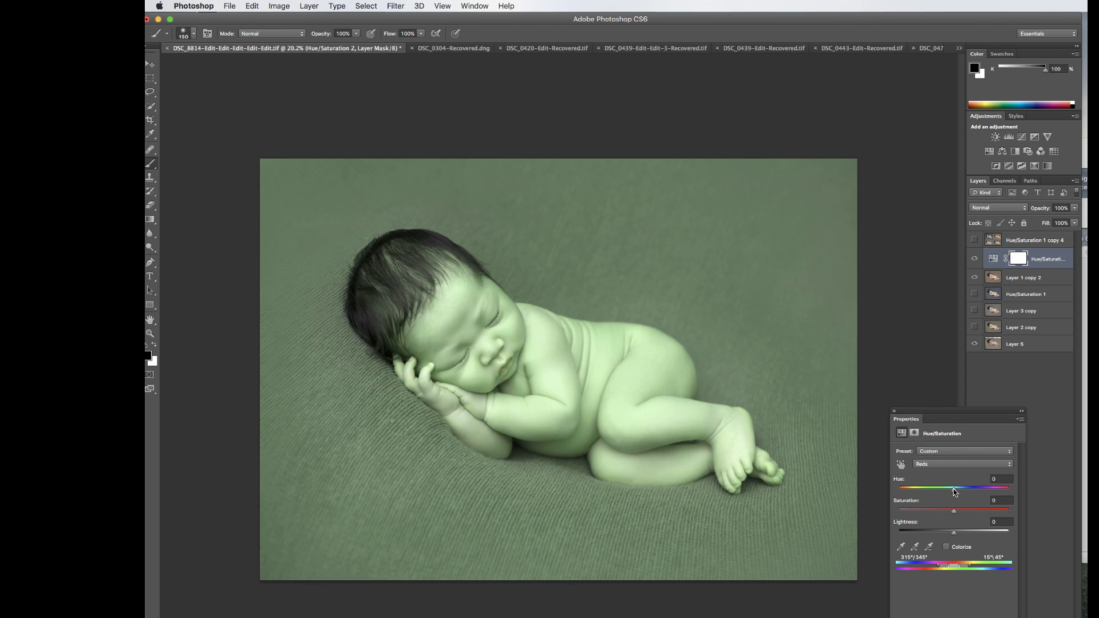
pyautogui.moveTo(953, 490); pyautogui.dragTo(981, 494)
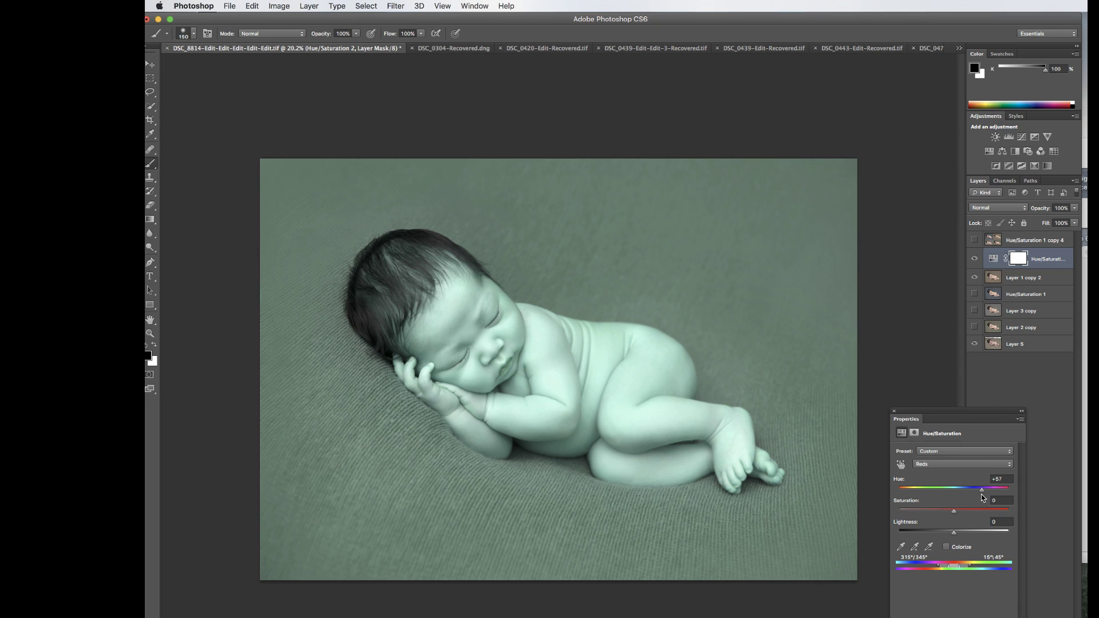
pyautogui.moveTo(981, 494)
pyautogui.mouseDown()
pyautogui.moveTo(952, 511)
pyautogui.moveTo(974, 513)
pyautogui.mouseUp()
pyautogui.moveTo(943, 533); pyautogui.dragTo(891, 531)
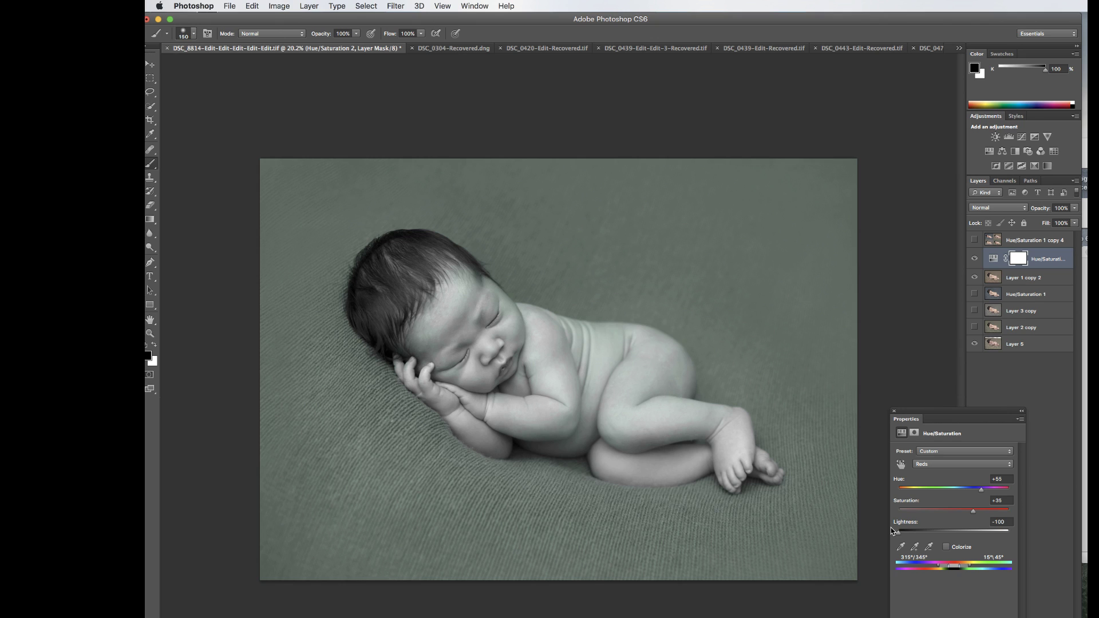
pyautogui.moveTo(898, 531); pyautogui.dragTo(936, 531)
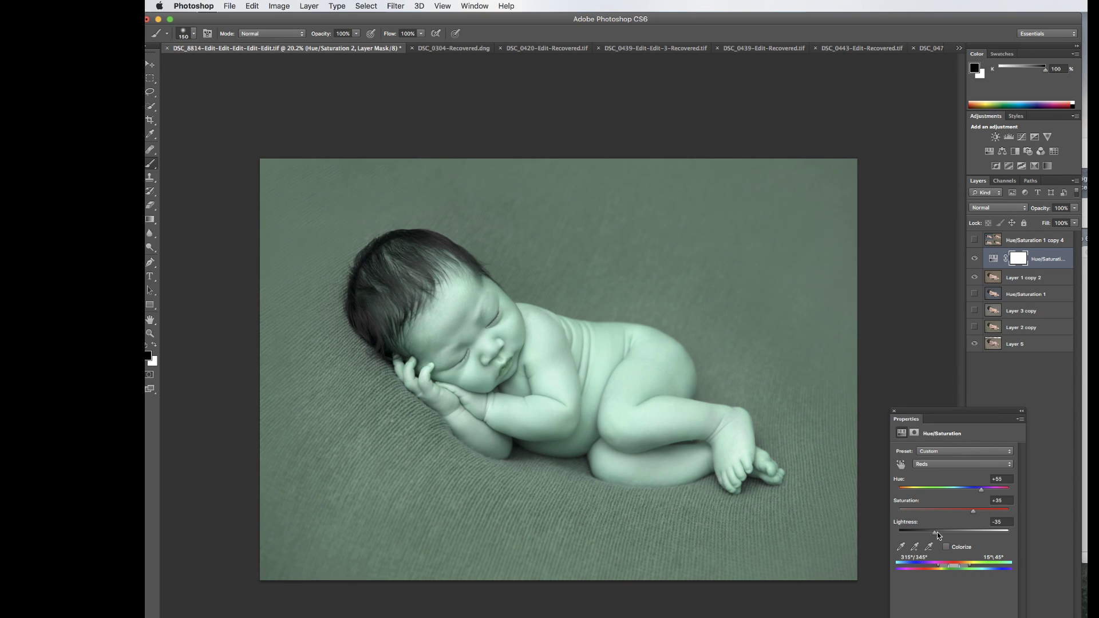
# In the Yellows range, set Hue to +74 and Saturation to +7, and compare the result with the Hue/Saturation 1 layer shown alone
pyautogui.click(947, 466)
pyautogui.click(944, 465)
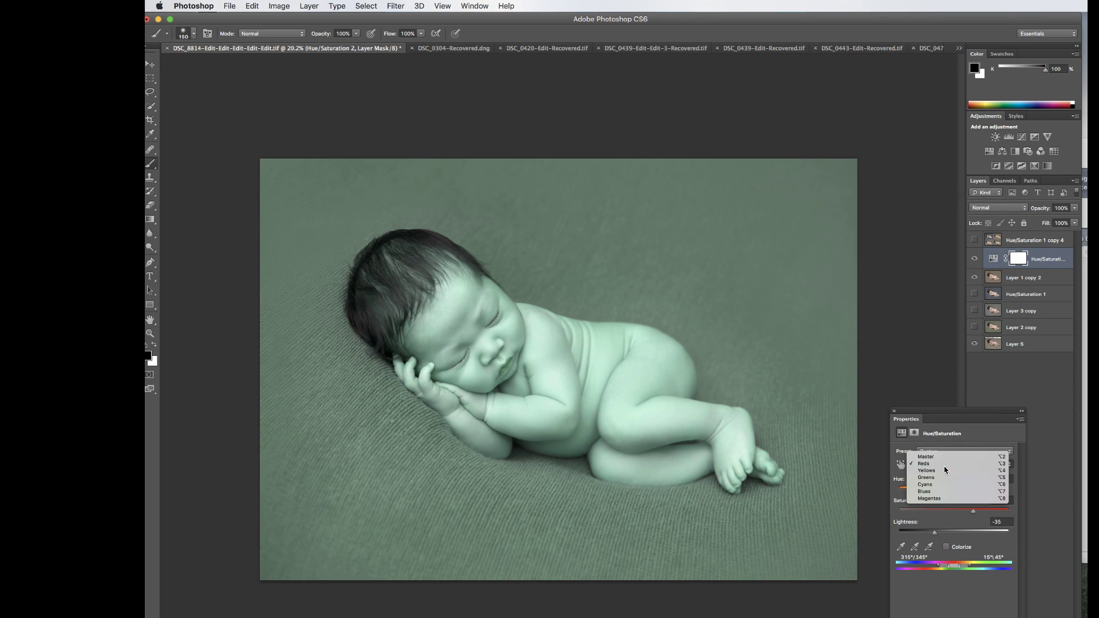
pyautogui.click(942, 467)
pyautogui.click(943, 470)
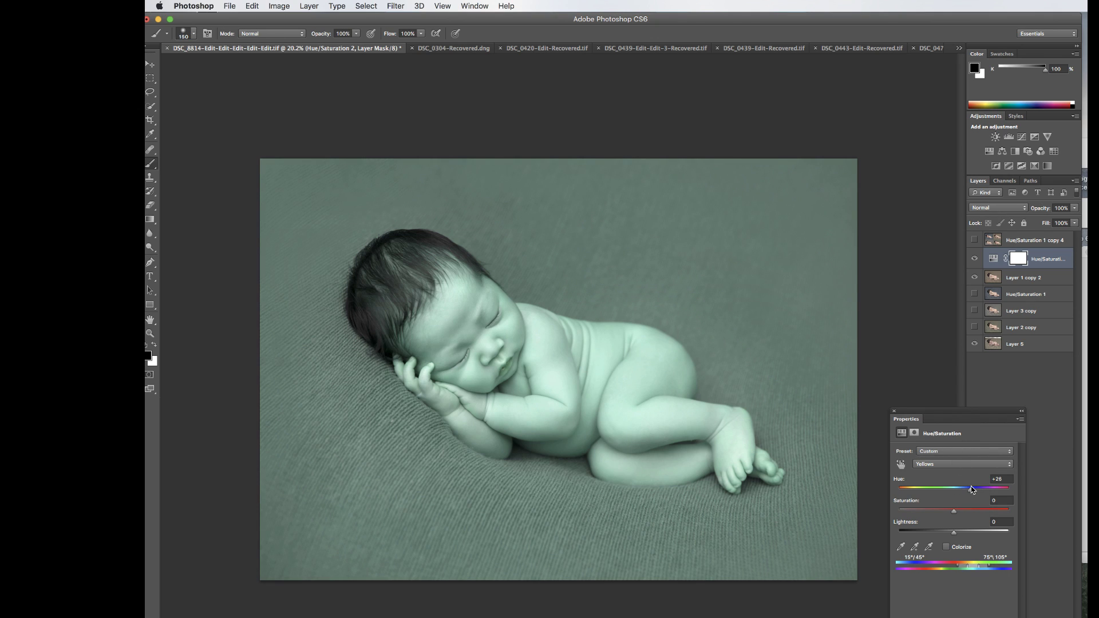
pyautogui.moveTo(971, 489); pyautogui.dragTo(989, 487)
pyautogui.moveTo(986, 487); pyautogui.dragTo(984, 488)
pyautogui.moveTo(955, 509)
pyautogui.mouseDown()
pyautogui.moveTo(947, 508)
pyautogui.moveTo(973, 508)
pyautogui.moveTo(958, 511)
pyautogui.mouseUp()
pyautogui.keyDown('alt'); pyautogui.click(973, 295); pyautogui.keyUp('alt')
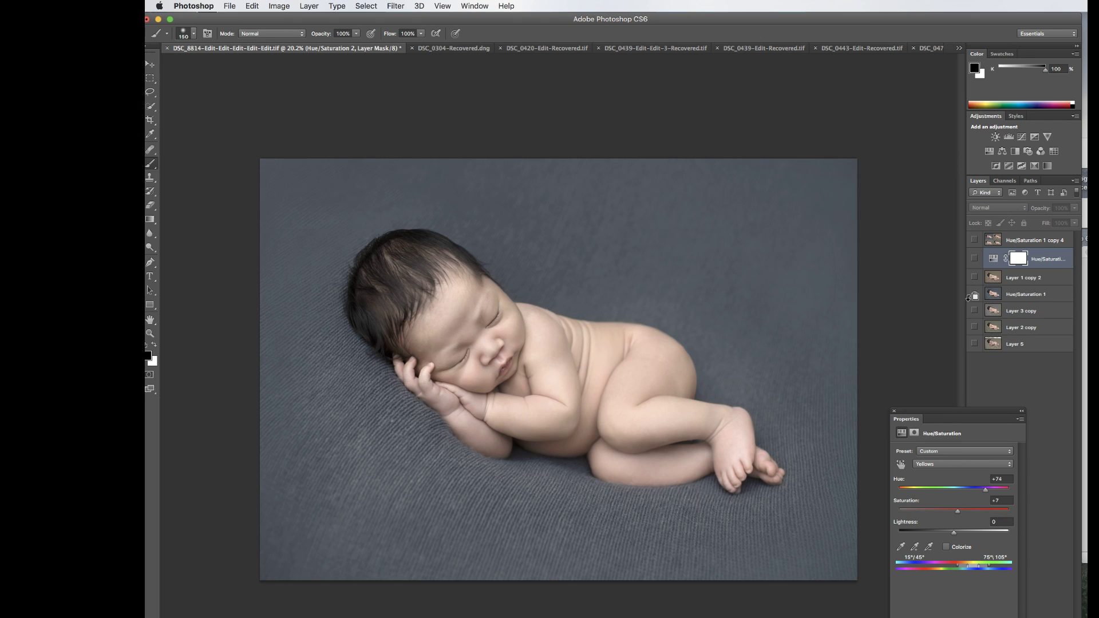
pyautogui.keyDown('alt'); pyautogui.click(975, 296); pyautogui.keyUp('alt')
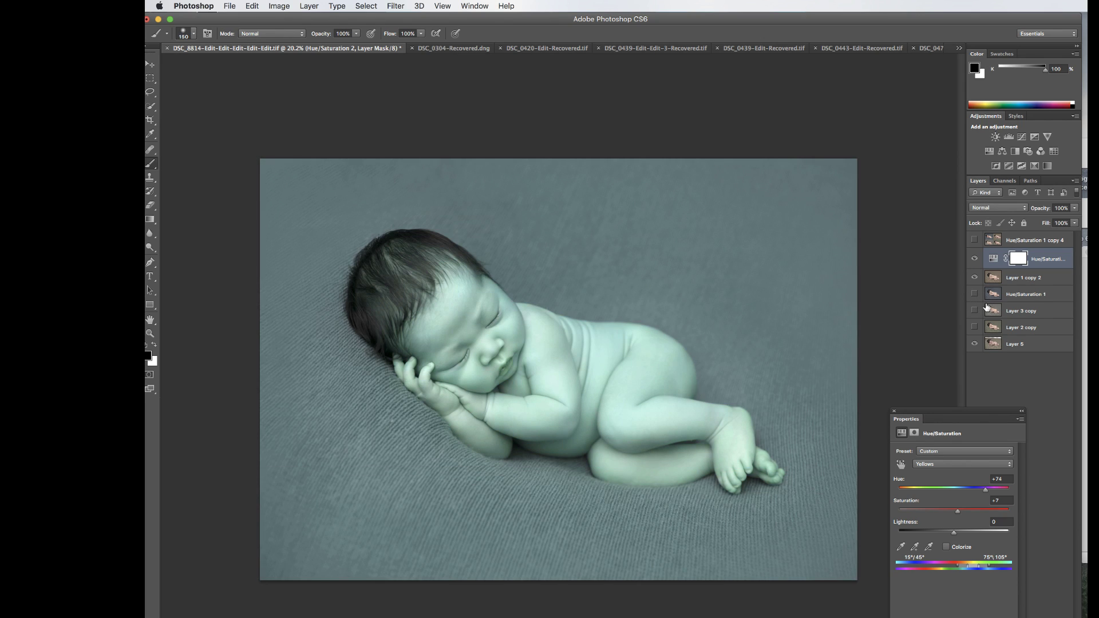
# Try shifting the hue of the Cyans range in the Hue/Saturation adjustment, and undo the change
pyautogui.click(936, 465)
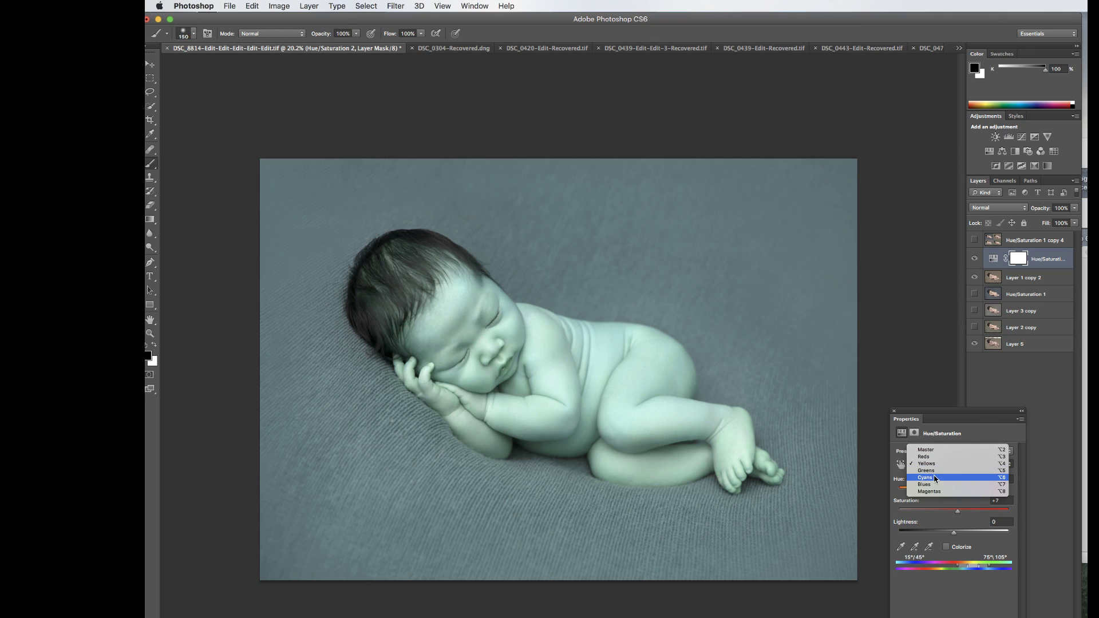
pyautogui.click(936, 478)
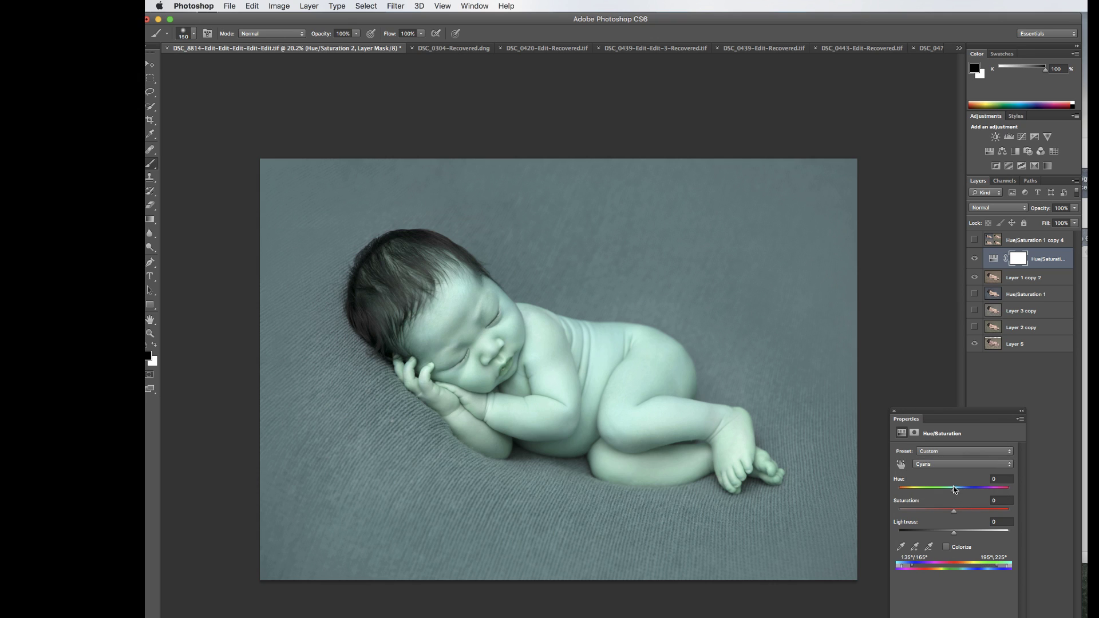
pyautogui.moveTo(987, 487); pyautogui.dragTo(953, 492)
pyautogui.press('super+z')
pyautogui.click(1002, 479)
# Add another Hue/Saturation adjustment above the existing one, shift its Cyans hue to about +20, and fine-tune the Cyans saturation and lightness
pyautogui.click(1044, 262)
pyautogui.click(988, 151)
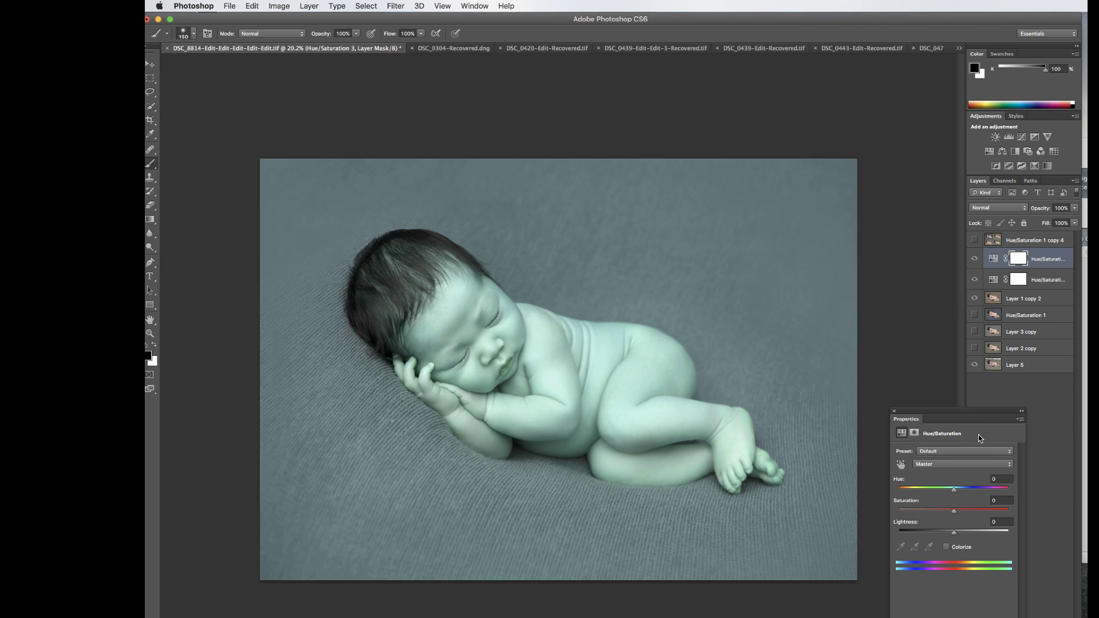
pyautogui.click(945, 464)
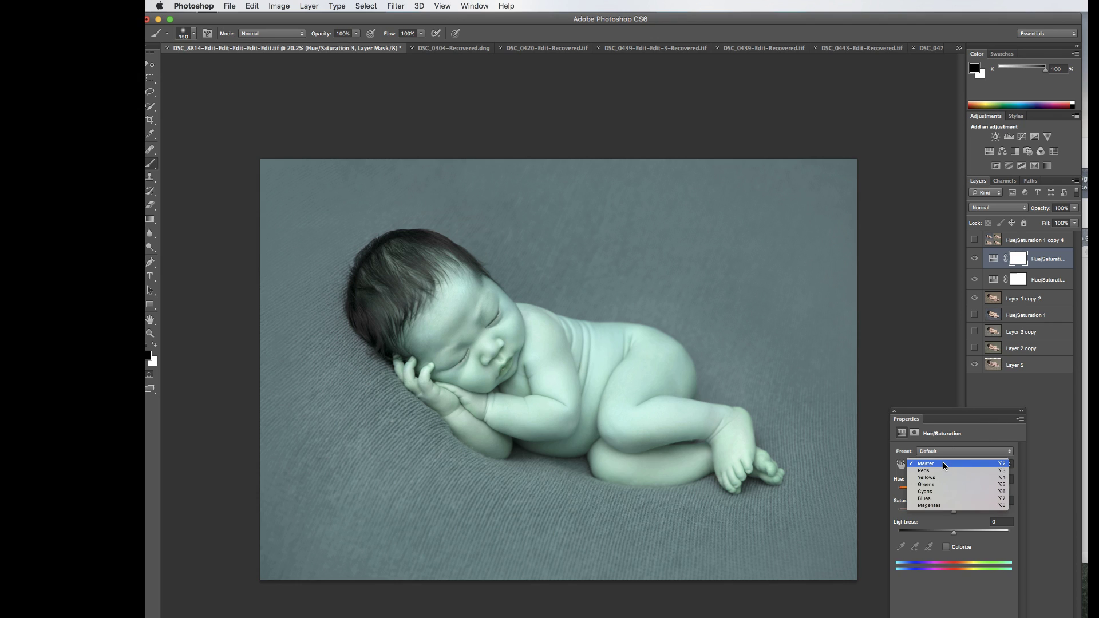
pyautogui.click(949, 492)
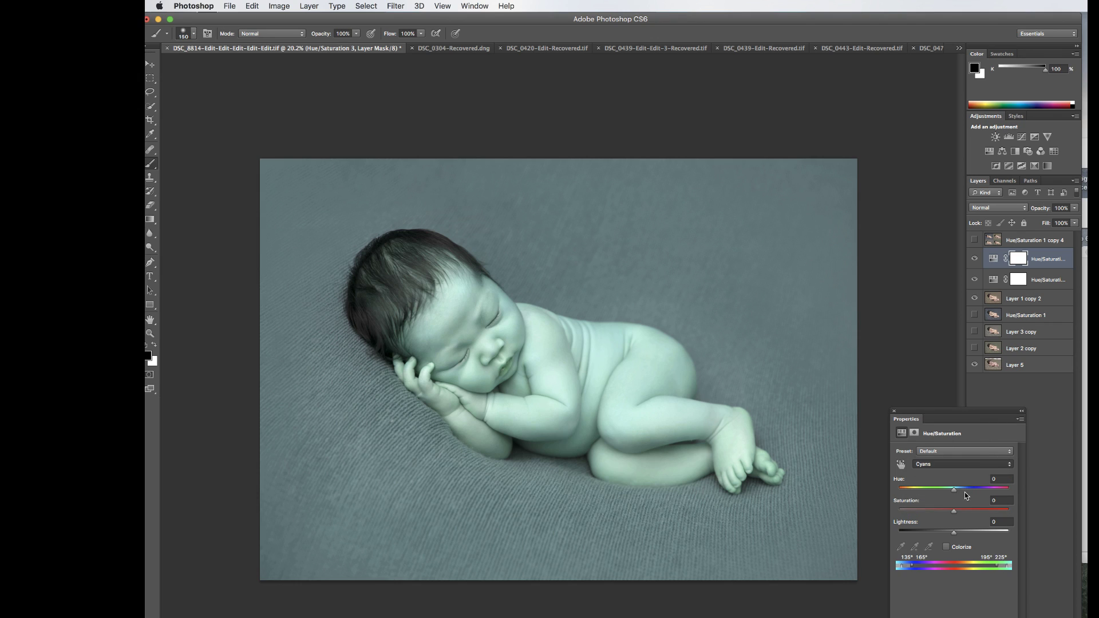
pyautogui.moveTo(955, 491); pyautogui.dragTo(964, 492)
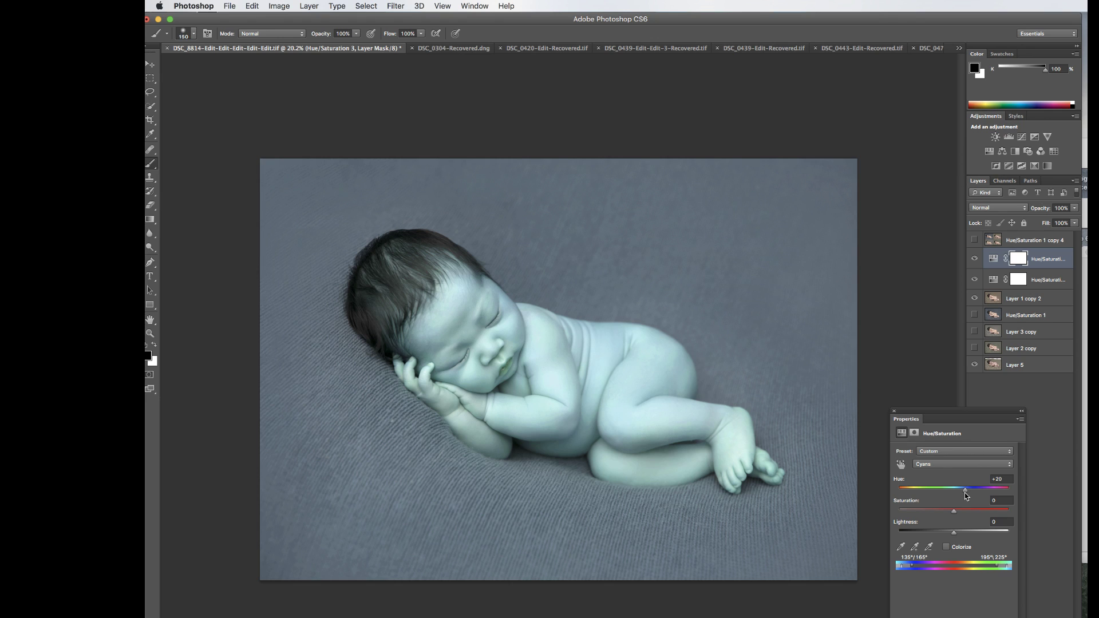
pyautogui.moveTo(965, 496); pyautogui.dragTo(970, 497)
pyautogui.moveTo(963, 511)
pyautogui.mouseDown()
pyautogui.moveTo(945, 511)
pyautogui.moveTo(962, 515)
pyautogui.mouseUp()
pyautogui.moveTo(956, 530)
pyautogui.mouseDown()
pyautogui.moveTo(935, 529)
pyautogui.moveTo(945, 532)
pyautogui.mouseUp()
# Target the mask of the lower Hue/Saturation layer and set up a 250 px brush with 0% hardness
pyautogui.click(1018, 280)
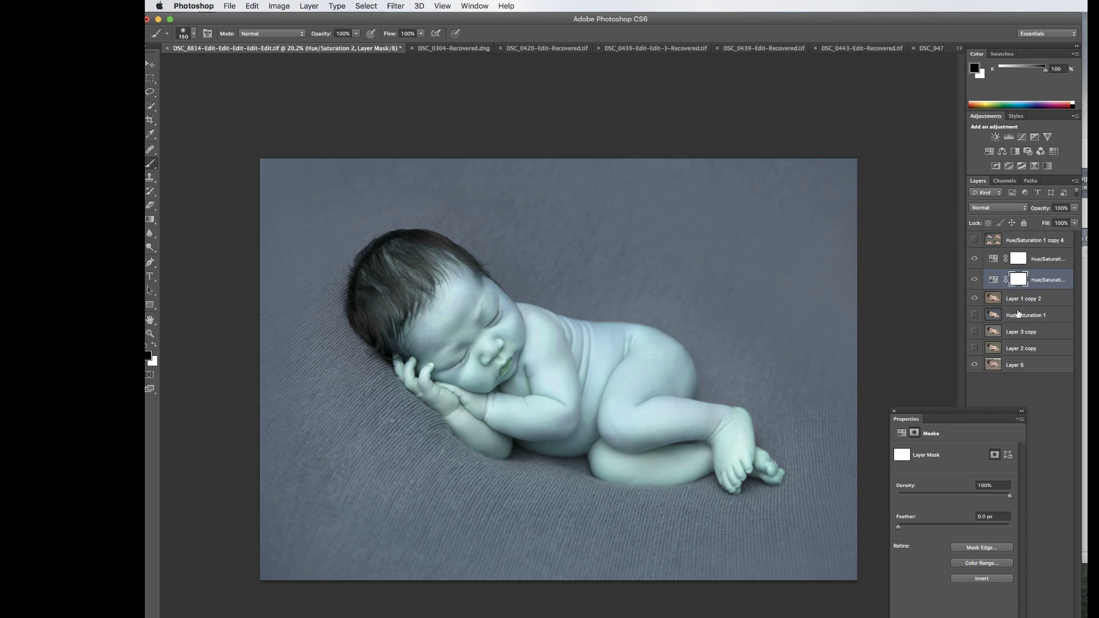
pyautogui.scroll(1, 553, 319)
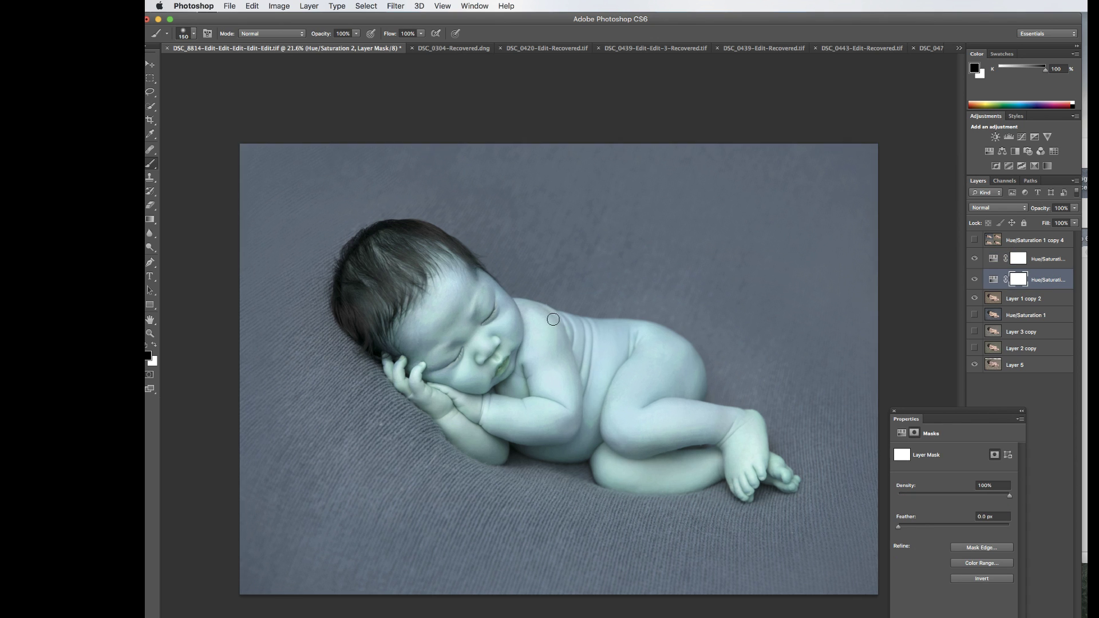
pyautogui.scroll(5, 553, 320)
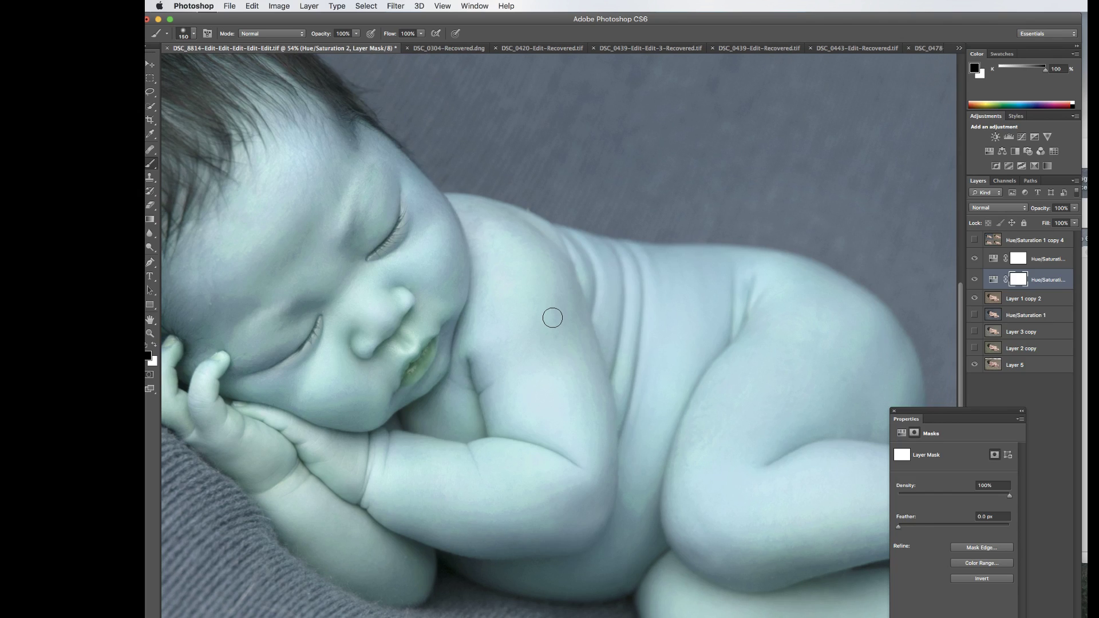
pyautogui.scroll(-1, 552, 318)
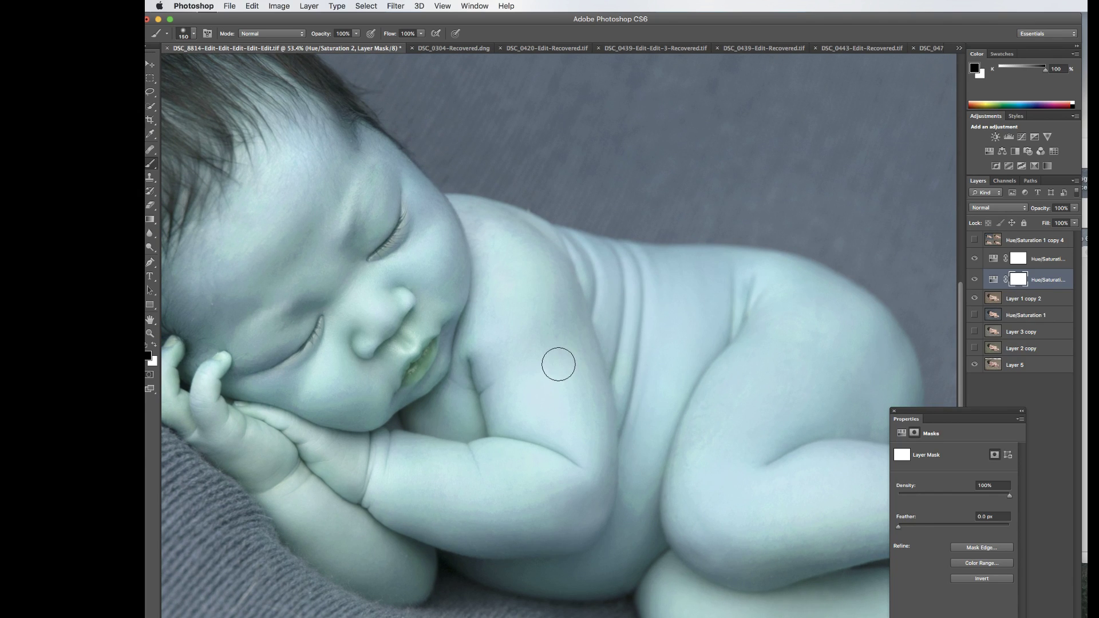
pyautogui.hscroll(-5, 439, 243)
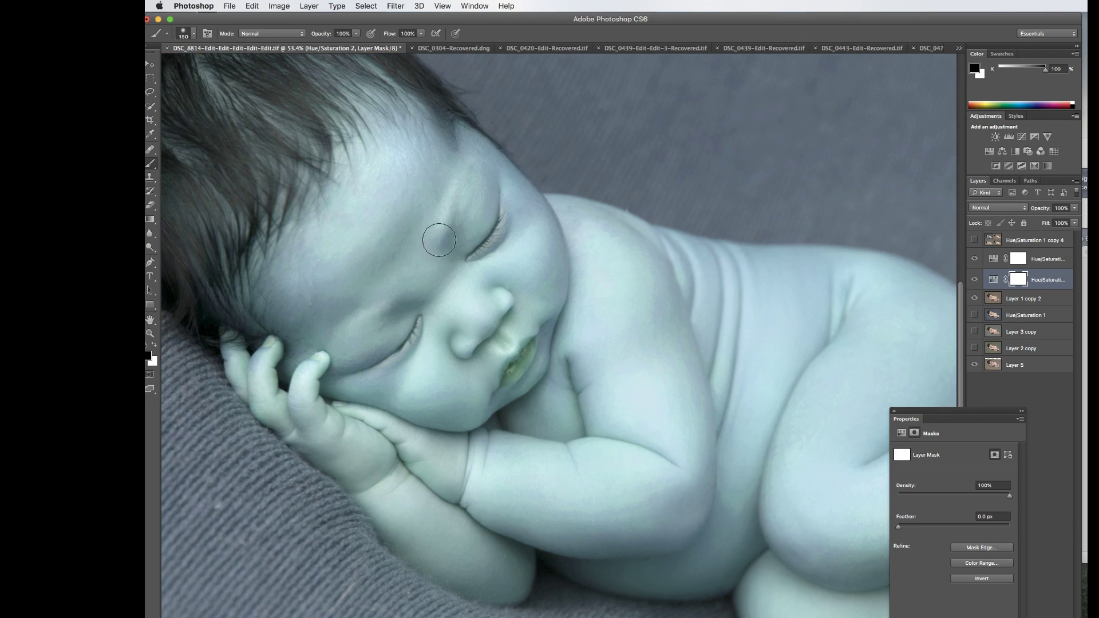
pyautogui.hscroll(-1, 439, 240)
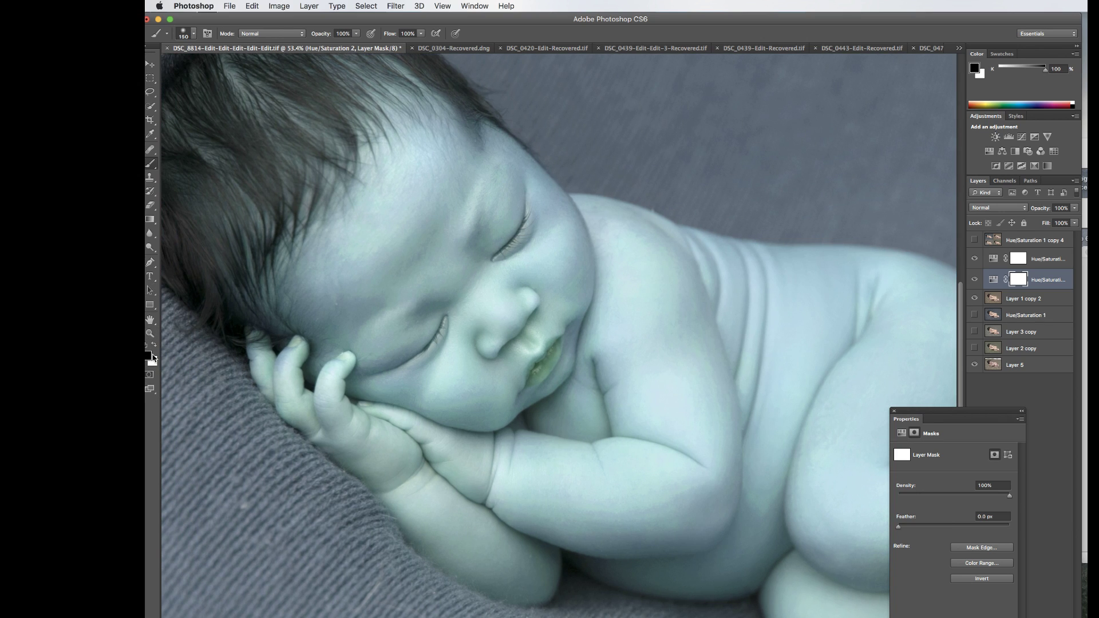
pyautogui.press('x')
pyautogui.moveTo(528, 19); pyautogui.dragTo(535, 19)
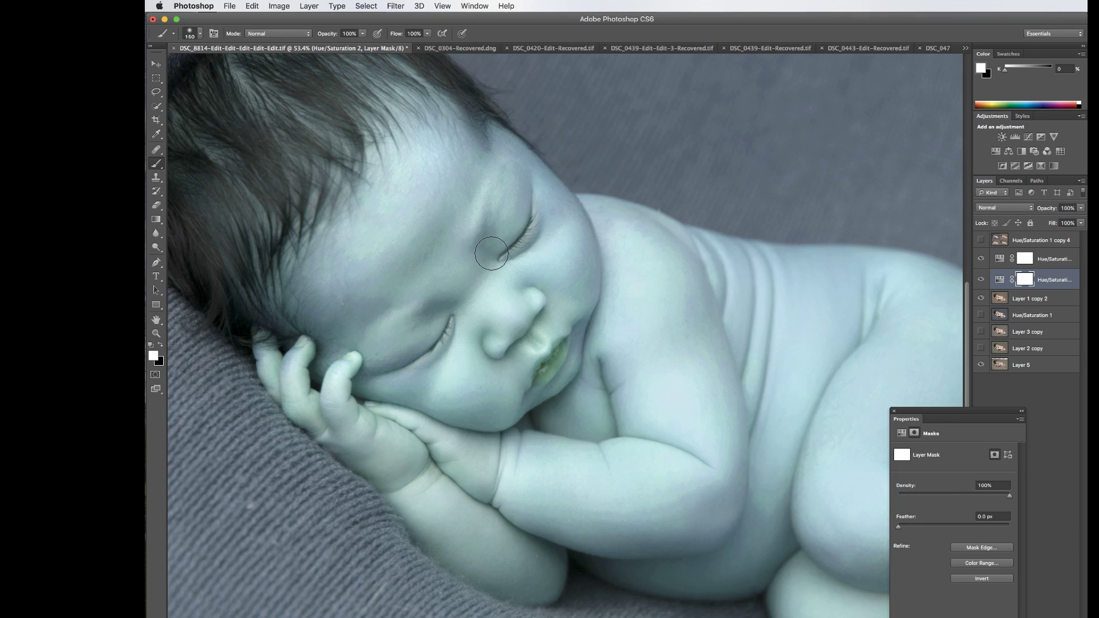
pyautogui.press(']')
pyautogui.press(']')
pyautogui.press(']')
pyautogui.rightClick(506, 304)
pyautogui.moveTo(491, 322); pyautogui.dragTo(479, 321)
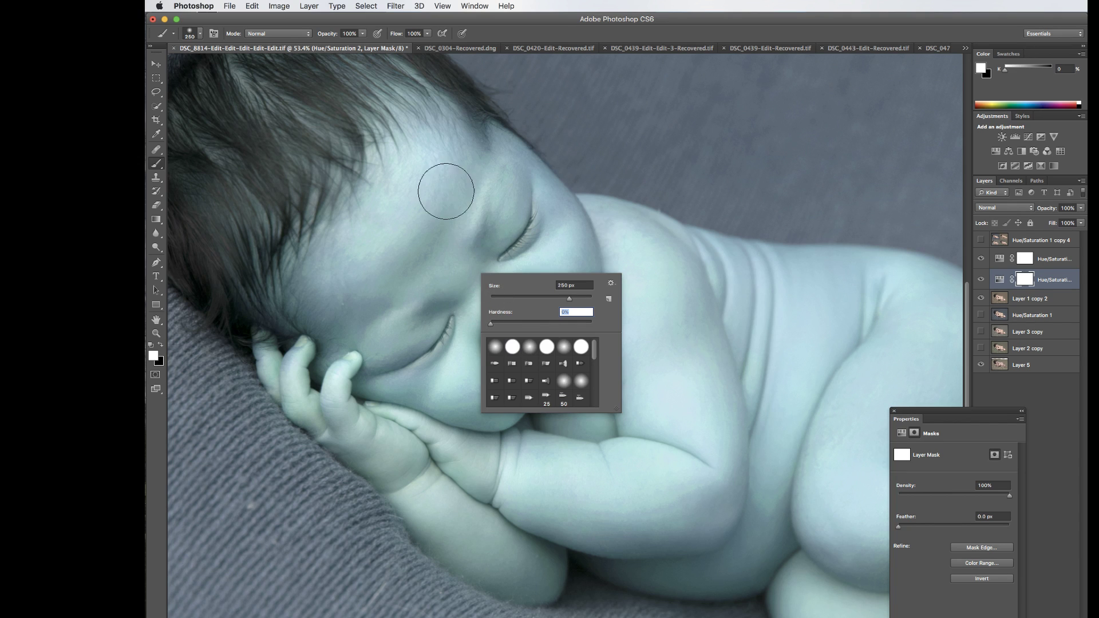
pyautogui.click(418, 286)
# Enlarge the soft brush to 800 px and paint black on the mask over the baby's face, arm and torso
pyautogui.press(']')
pyautogui.press(']')
pyautogui.press(']')
pyautogui.press(']')
pyautogui.press(']')
pyautogui.press(']')
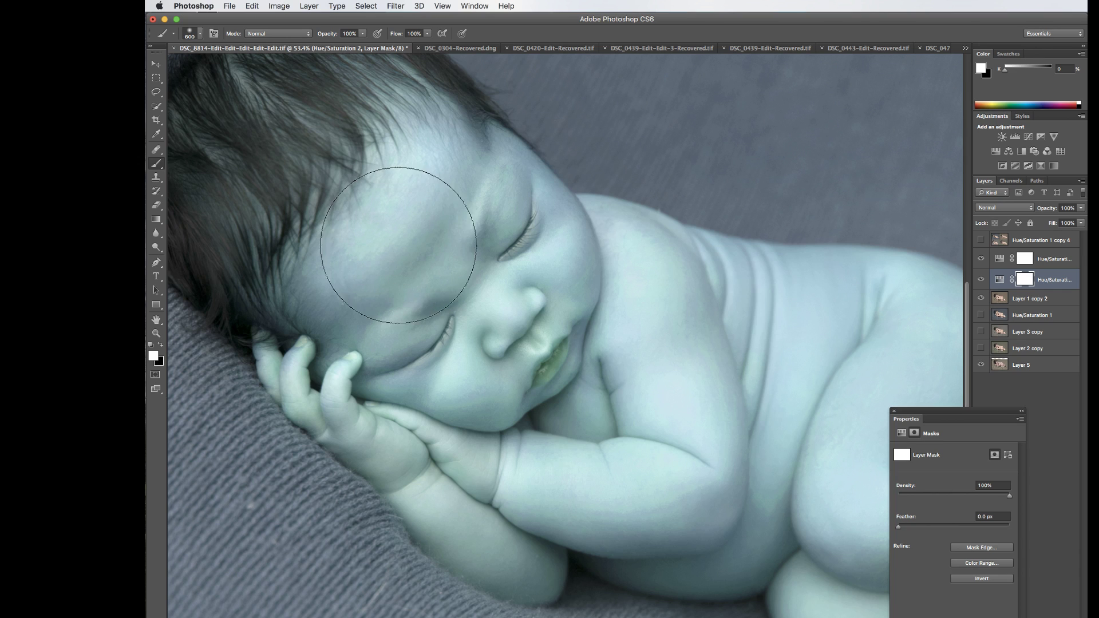
pyautogui.press('x')
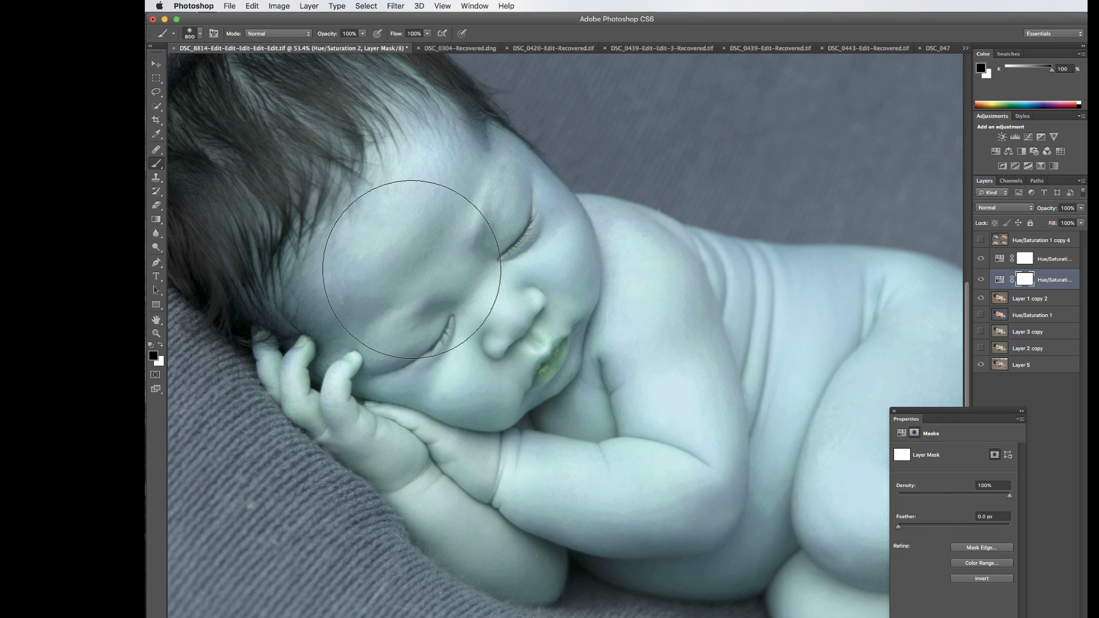
pyautogui.moveTo(412, 286)
pyautogui.mouseDown()
pyautogui.moveTo(402, 259)
pyautogui.moveTo(469, 317)
pyautogui.moveTo(529, 347)
pyautogui.moveTo(555, 391)
pyautogui.moveTo(534, 359)
pyautogui.moveTo(319, 191)
pyautogui.moveTo(294, 158)
pyautogui.moveTo(396, 280)
pyautogui.moveTo(549, 410)
pyautogui.moveTo(867, 440)
pyautogui.moveTo(839, 477)
pyautogui.moveTo(679, 348)
pyautogui.mouseUp()
pyautogui.scroll(-3, 679, 348)
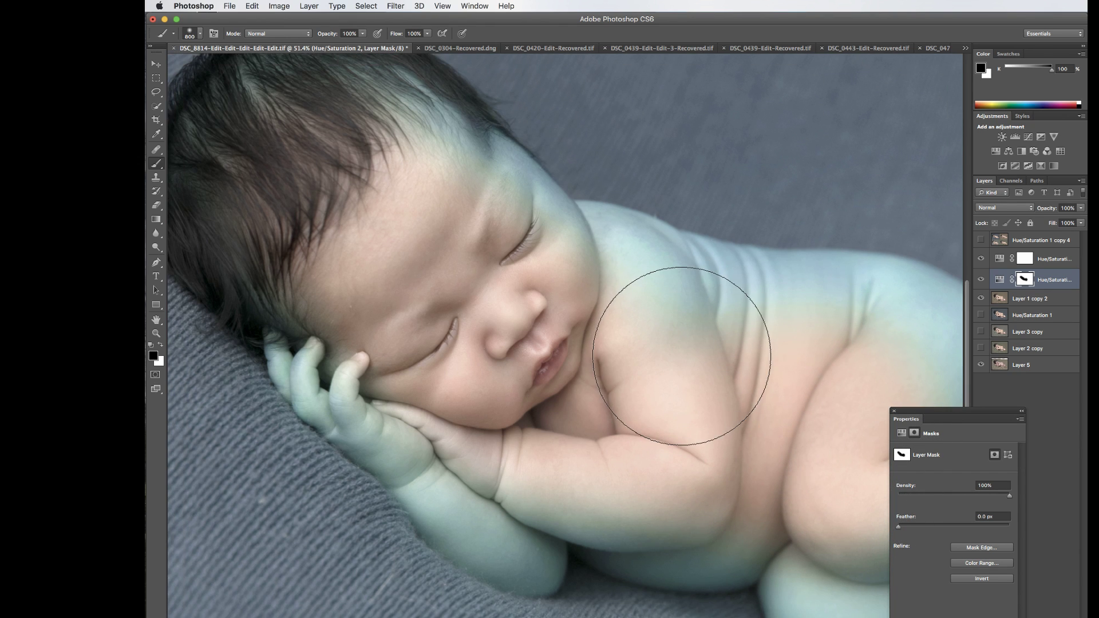
# Reduce the brush to 200 px and paint black on the mask over the hip, back, forehead, hands, forearm and lower thigh
pyautogui.scroll(-2, 680, 360)
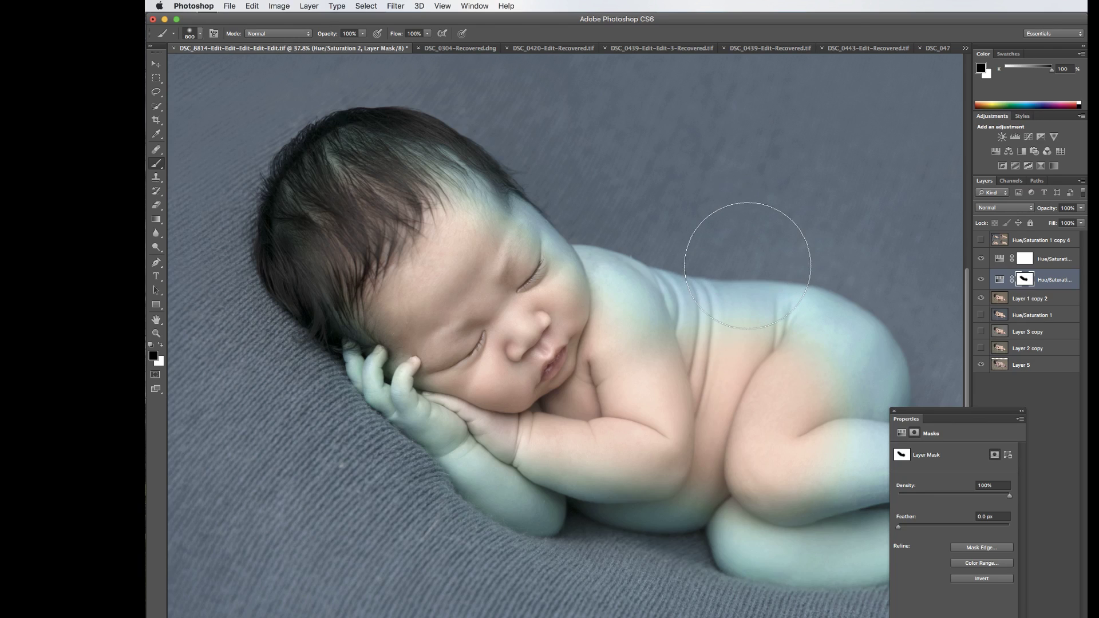
pyautogui.press('[')
pyautogui.press('[')
pyautogui.press('[')
pyautogui.press('[')
pyautogui.press('[')
pyautogui.press('[')
pyautogui.press('[')
pyautogui.moveTo(818, 369)
pyautogui.mouseDown()
pyautogui.moveTo(788, 354)
pyautogui.moveTo(833, 412)
pyautogui.moveTo(872, 399)
pyautogui.moveTo(873, 376)
pyautogui.moveTo(838, 334)
pyautogui.moveTo(801, 349)
pyautogui.moveTo(735, 329)
pyautogui.moveTo(681, 335)
pyautogui.moveTo(573, 295)
pyautogui.moveTo(503, 218)
pyautogui.mouseUp()
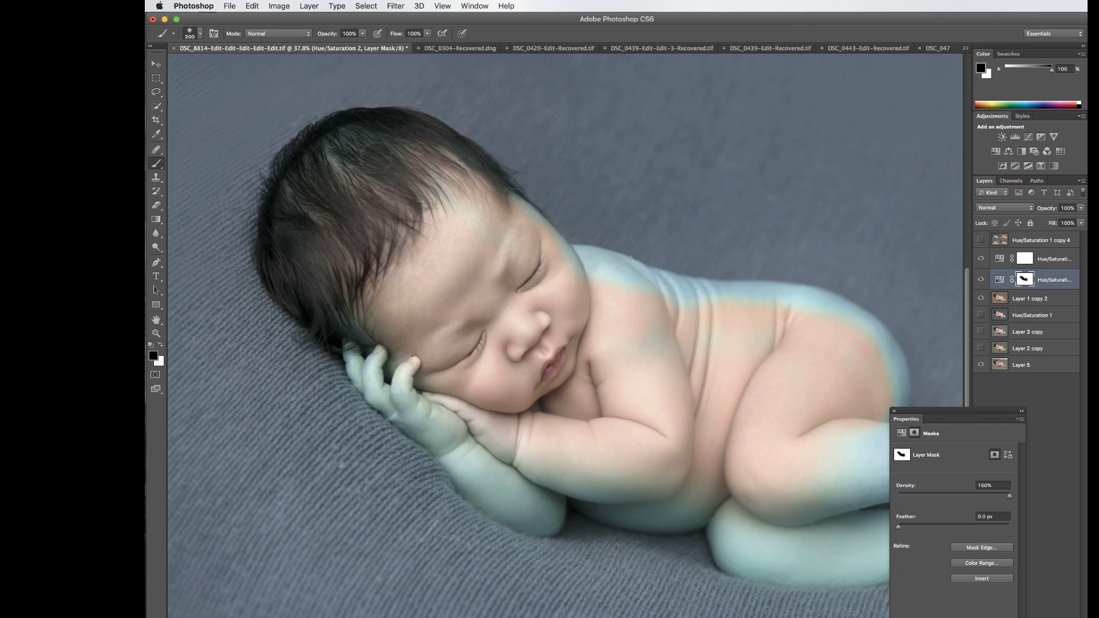
pyautogui.moveTo(434, 409)
pyautogui.mouseDown()
pyautogui.moveTo(517, 510)
pyautogui.moveTo(534, 511)
pyautogui.moveTo(515, 455)
pyautogui.moveTo(698, 502)
pyautogui.moveTo(624, 483)
pyautogui.moveTo(723, 463)
pyautogui.moveTo(752, 552)
pyautogui.moveTo(783, 557)
pyautogui.moveTo(729, 528)
pyautogui.moveTo(798, 545)
pyautogui.moveTo(846, 534)
pyautogui.mouseUp()
# Paint black on the mask over the lower legs, both feet and the remaining tinted skin along the back
pyautogui.hscroll(2, 792, 455)
pyautogui.hscroll(5, 793, 455)
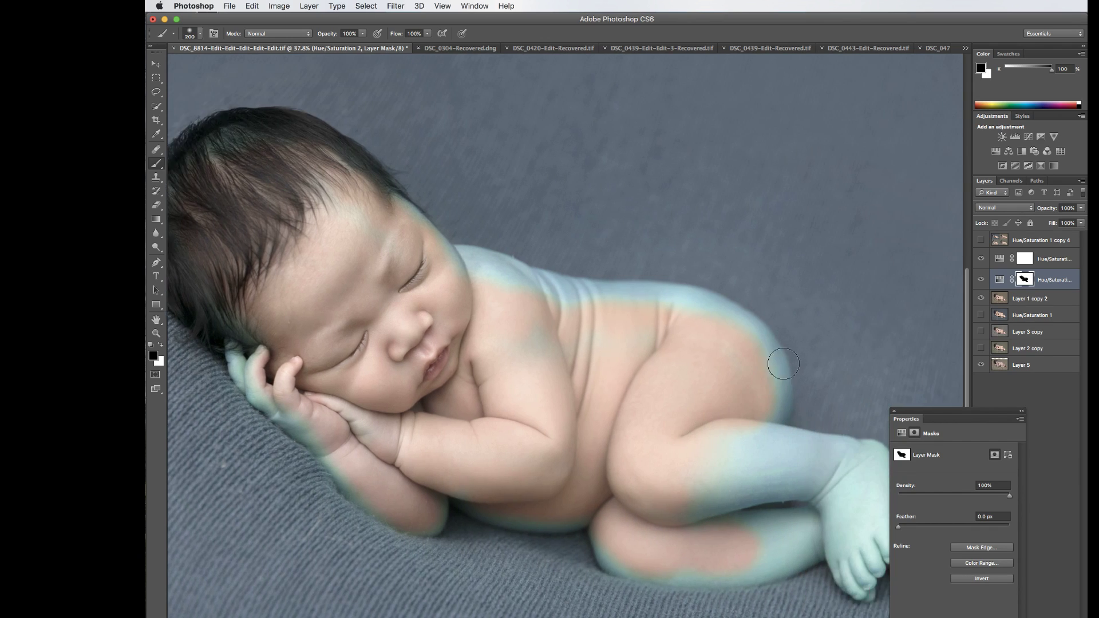
pyautogui.hscroll(3, 589, 468)
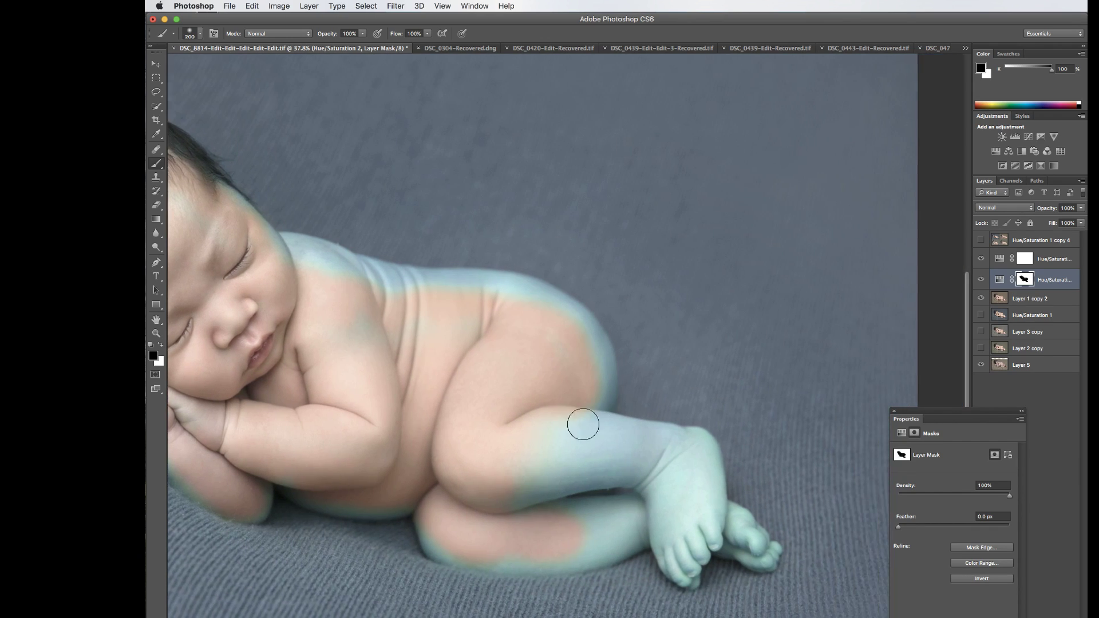
pyautogui.moveTo(485, 477)
pyautogui.mouseDown()
pyautogui.moveTo(544, 456)
pyautogui.moveTo(550, 434)
pyautogui.moveTo(635, 490)
pyautogui.moveTo(558, 463)
pyautogui.moveTo(595, 458)
pyautogui.moveTo(633, 539)
pyautogui.moveTo(645, 498)
pyautogui.moveTo(592, 440)
pyautogui.moveTo(552, 520)
pyautogui.moveTo(522, 517)
pyautogui.moveTo(475, 540)
pyautogui.moveTo(587, 534)
pyautogui.moveTo(457, 488)
pyautogui.moveTo(522, 375)
pyautogui.moveTo(550, 383)
pyautogui.moveTo(512, 321)
pyautogui.moveTo(456, 294)
pyautogui.moveTo(214, 261)
pyautogui.mouseUp()
pyautogui.moveTo(680, 518); pyautogui.dragTo(692, 547)
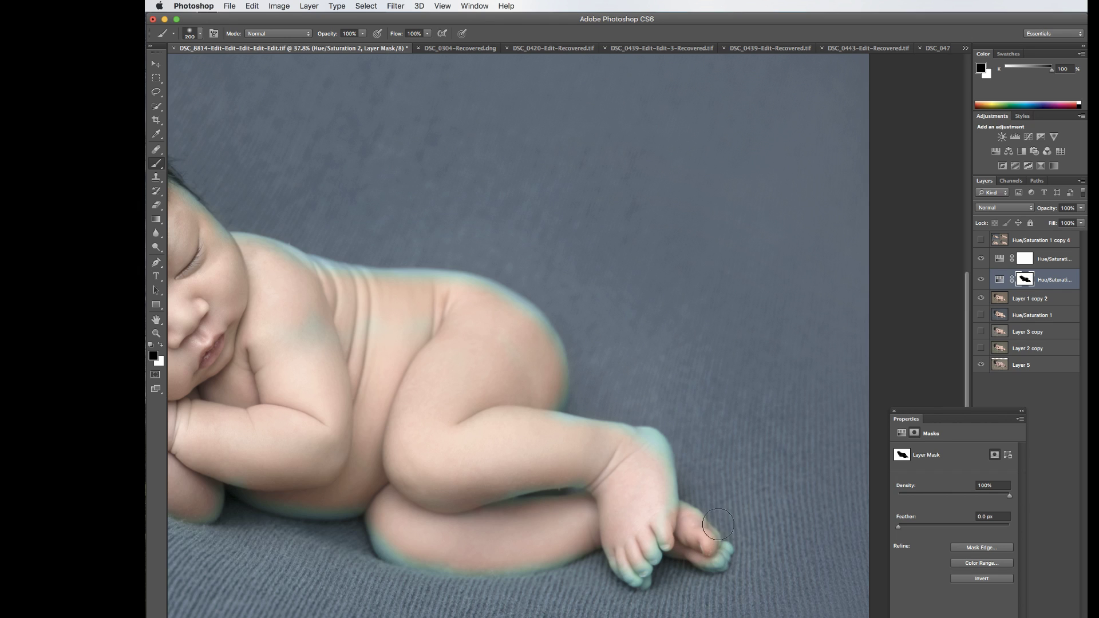
# Raise the brush hardness, reduce its size to 100 px, and mask the tinted edges of the calf, heel and foot in black
pyautogui.scroll(3, 692, 538)
pyautogui.scroll(-1, 693, 532)
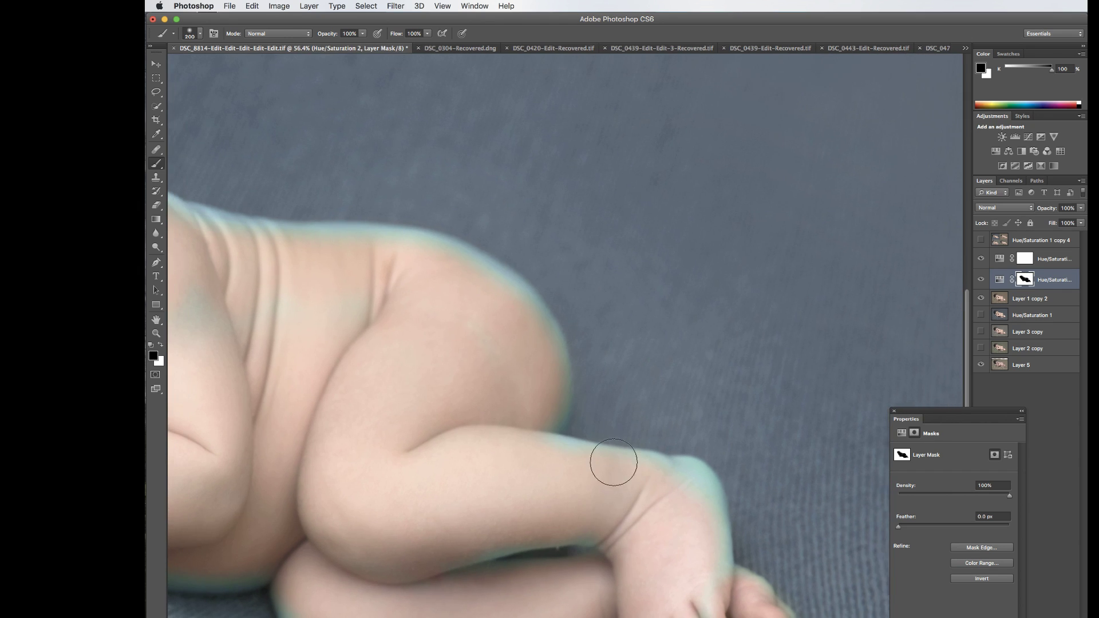
pyautogui.rightClick(544, 472)
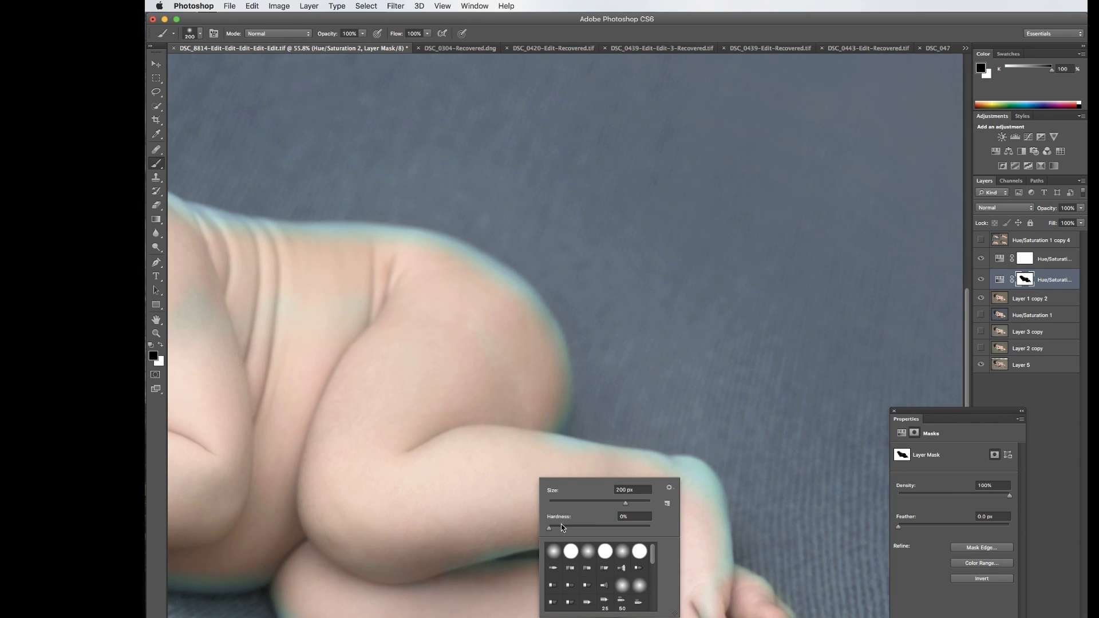
pyautogui.moveTo(548, 528); pyautogui.dragTo(583, 528)
pyautogui.press('Return')
pyautogui.press('[')
pyautogui.press('[')
pyautogui.press('[')
pyautogui.press('[')
pyautogui.press('[')
pyautogui.press('[')
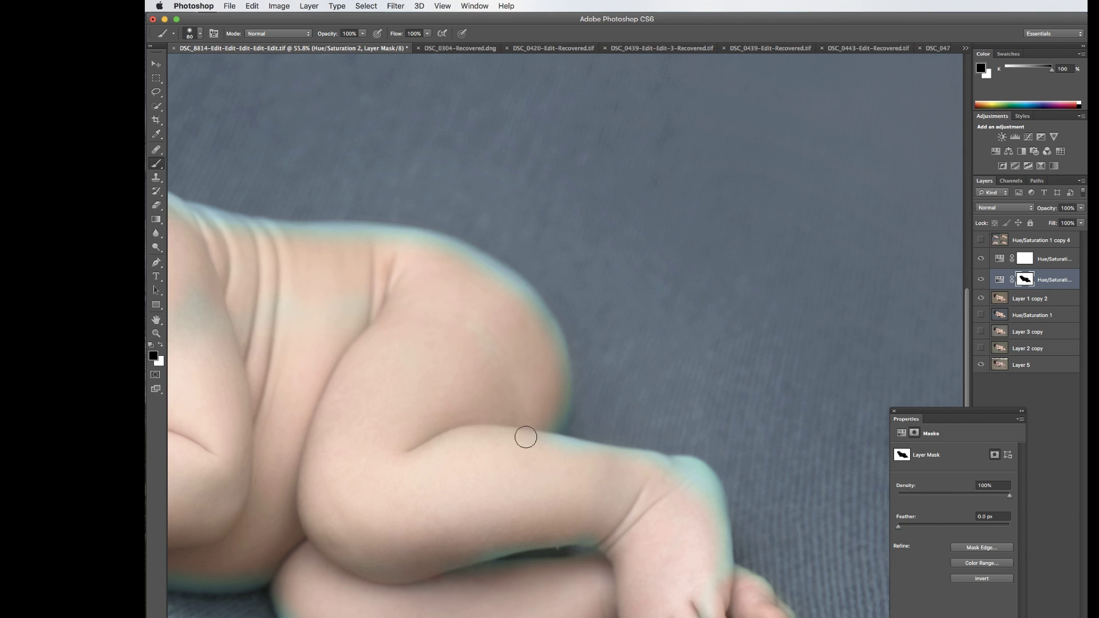
pyautogui.press(']')
pyautogui.press(']')
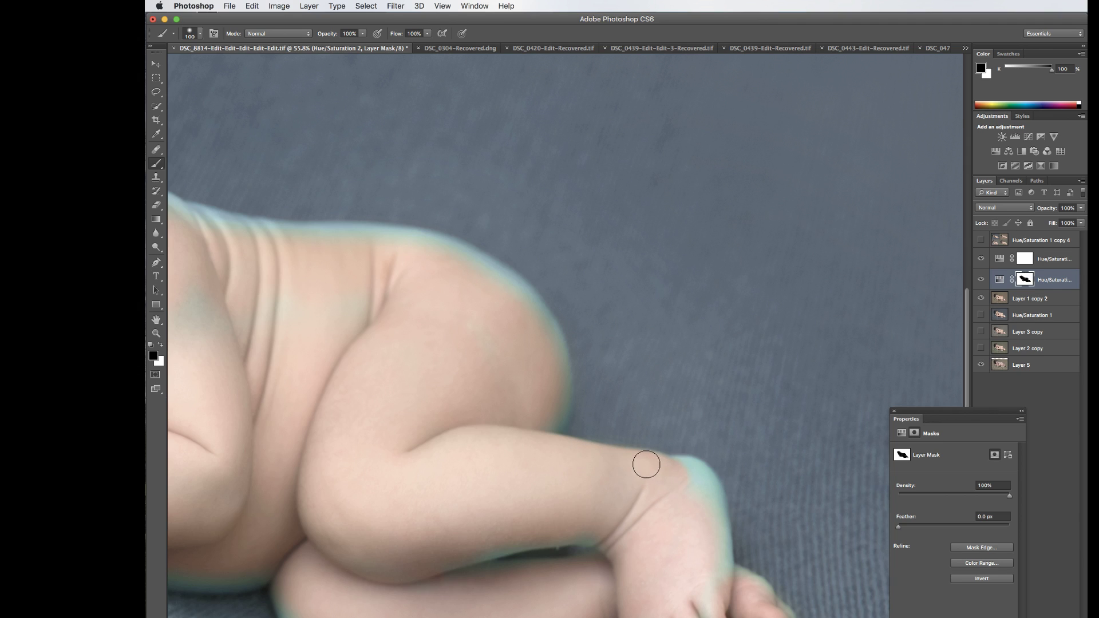
pyautogui.moveTo(693, 476)
pyautogui.mouseDown()
pyautogui.moveTo(700, 491)
pyautogui.moveTo(675, 469)
pyautogui.moveTo(709, 508)
pyautogui.moveTo(704, 483)
pyautogui.moveTo(715, 569)
pyautogui.moveTo(714, 534)
pyautogui.moveTo(702, 616)
pyautogui.mouseUp()
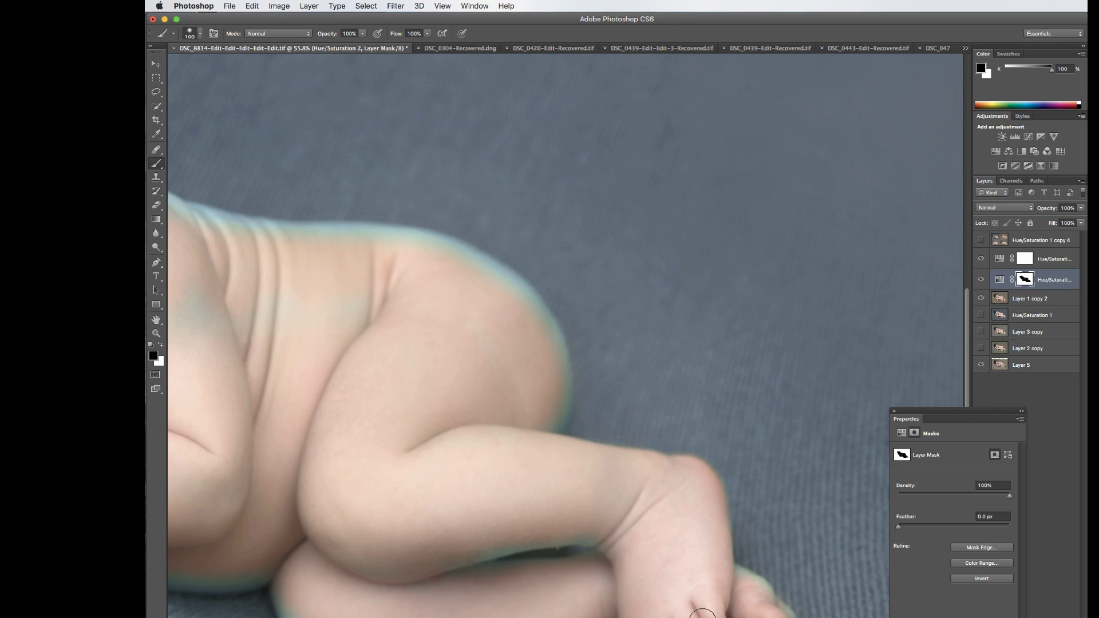
# Display the mask as a red overlay and paint black along the outer edge of the baby's bottom
pyautogui.press('x')
pyautogui.press('\\')
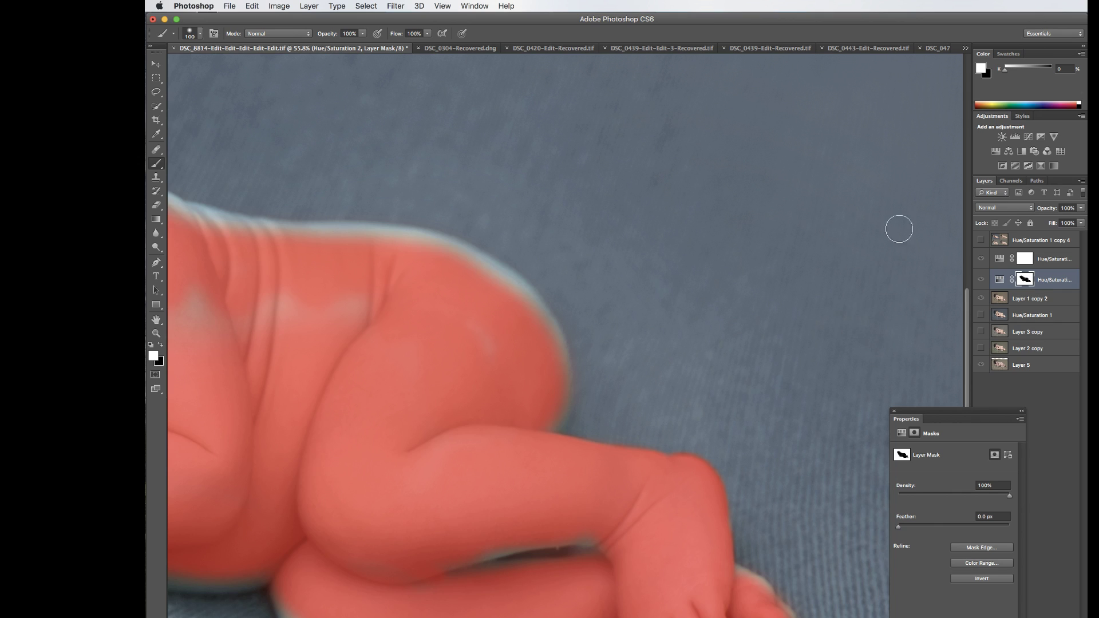
pyautogui.press('x')
pyautogui.press('\\')
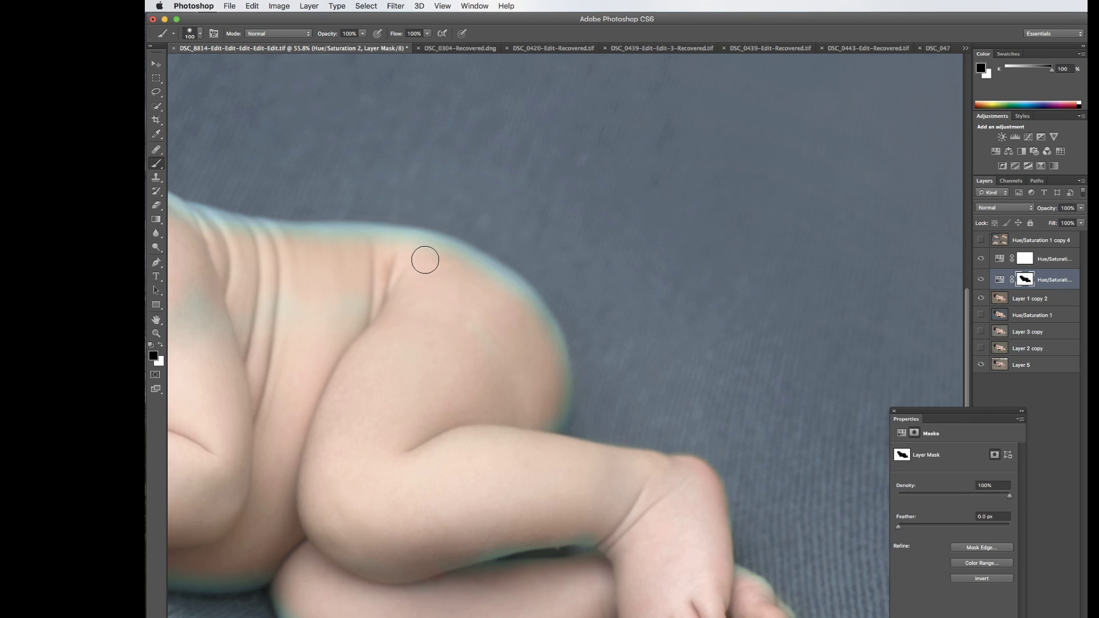
pyautogui.press('\\')
pyautogui.press('x')
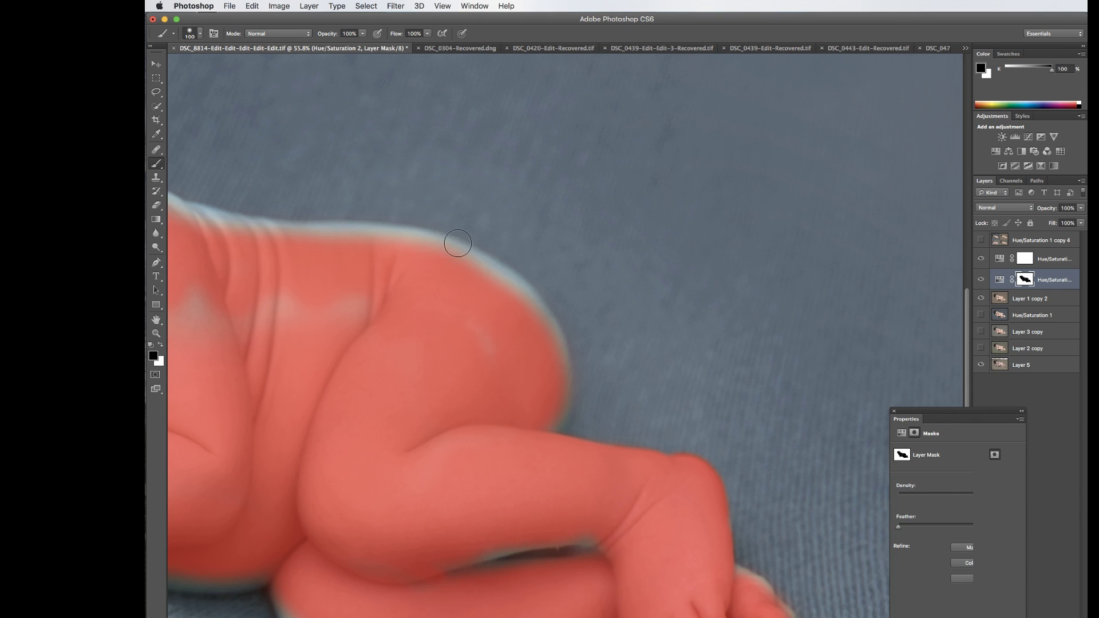
pyautogui.press('\\')
pyautogui.press('\\')
pyautogui.moveTo(470, 276)
pyautogui.mouseDown()
pyautogui.moveTo(496, 291)
pyautogui.moveTo(480, 271)
pyautogui.moveTo(461, 284)
pyautogui.moveTo(465, 270)
pyautogui.moveTo(502, 286)
pyautogui.moveTo(429, 251)
pyautogui.moveTo(468, 260)
pyautogui.moveTo(443, 244)
pyautogui.moveTo(517, 296)
pyautogui.moveTo(510, 283)
pyautogui.moveTo(534, 314)
pyautogui.moveTo(553, 365)
pyautogui.moveTo(539, 430)
pyautogui.moveTo(551, 414)
pyautogui.moveTo(550, 429)
pyautogui.moveTo(554, 366)
pyautogui.mouseUp()
pyautogui.press('x')
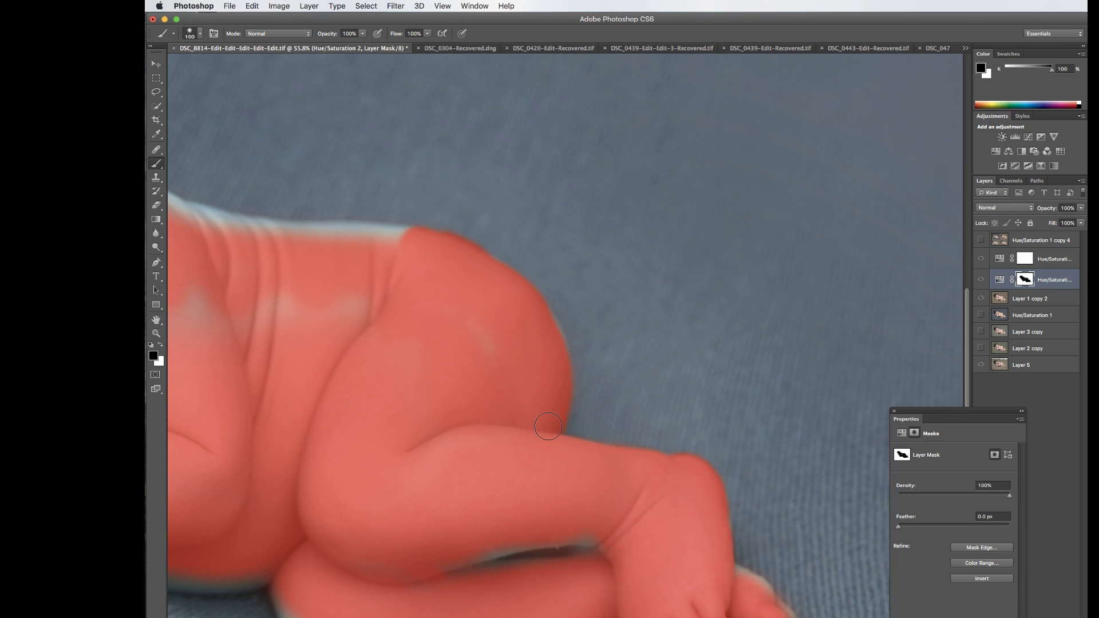
# Clean overspill beside the bottom with white, and extend the black masking along the lower back and bottom edge
pyautogui.press('x')
pyautogui.moveTo(590, 403)
pyautogui.mouseDown()
pyautogui.moveTo(581, 421)
pyautogui.moveTo(586, 356)
pyautogui.moveTo(560, 296)
pyautogui.moveTo(584, 353)
pyautogui.moveTo(571, 315)
pyautogui.mouseUp()
pyautogui.press('x')
pyautogui.moveTo(441, 245)
pyautogui.mouseDown()
pyautogui.moveTo(309, 231)
pyautogui.moveTo(404, 238)
pyautogui.moveTo(405, 302)
pyautogui.moveTo(219, 331)
pyautogui.moveTo(346, 361)
pyautogui.moveTo(477, 346)
pyautogui.moveTo(482, 333)
pyautogui.moveTo(551, 341)
pyautogui.mouseUp()
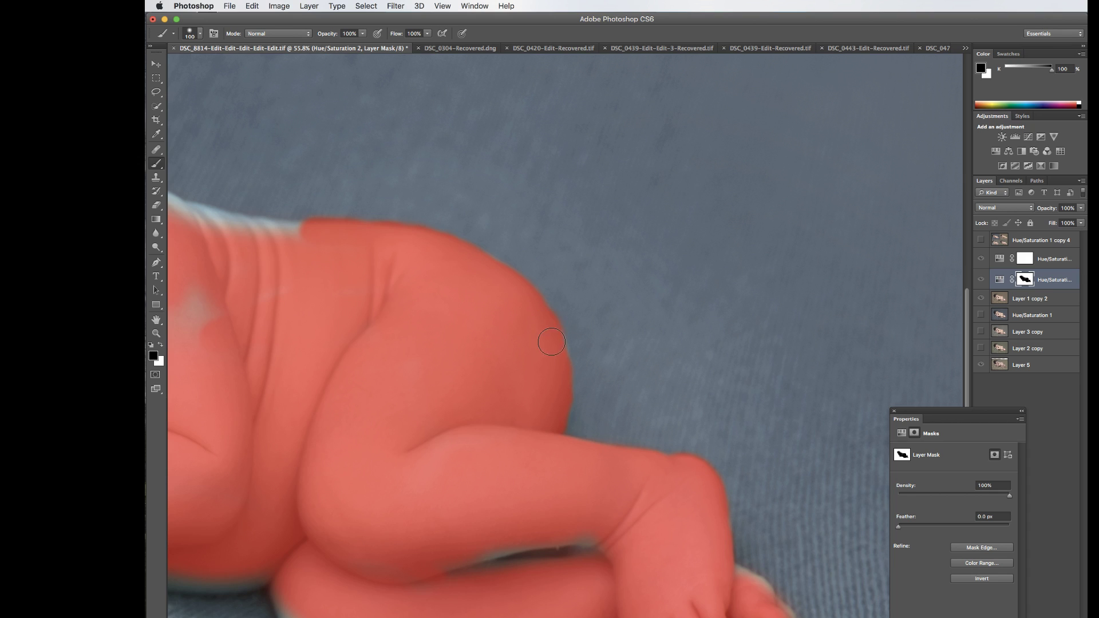
# Refine the mask in the gap between the legs, painting white on the blanket and black on the skin edges
pyautogui.press('x')
pyautogui.moveTo(458, 531)
pyautogui.mouseDown()
pyautogui.moveTo(424, 561)
pyautogui.moveTo(477, 528)
pyautogui.moveTo(416, 553)
pyautogui.mouseUp()
pyautogui.press('x')
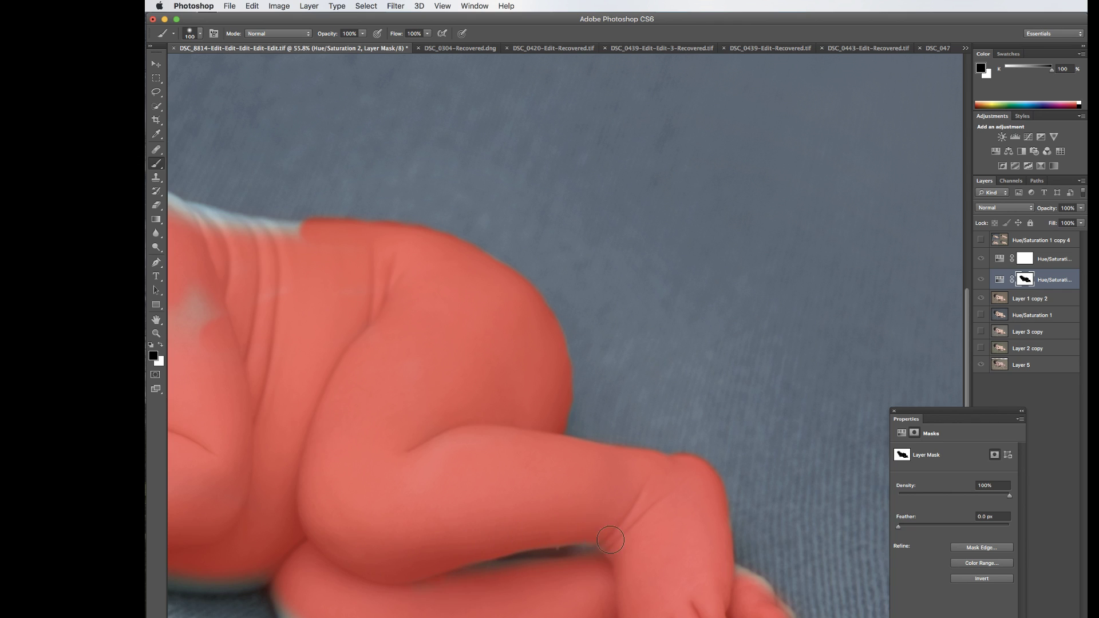
pyautogui.moveTo(596, 569)
pyautogui.mouseDown()
pyautogui.moveTo(384, 592)
pyautogui.moveTo(554, 585)
pyautogui.mouseUp()
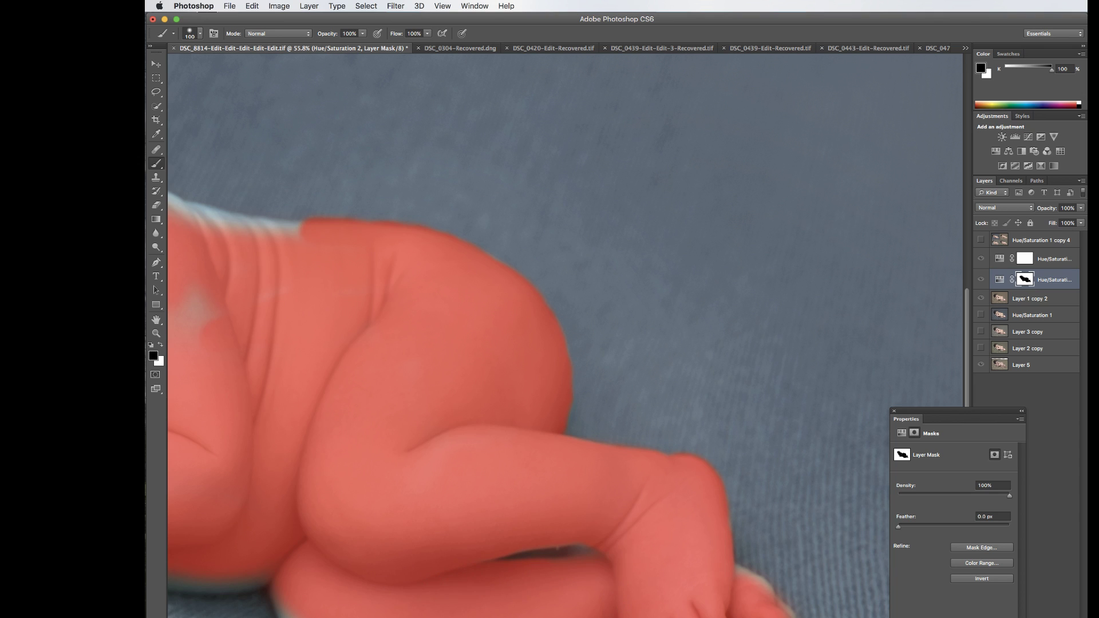
# Shrink the brush and paint black on the mask over the toes of the front foot
pyautogui.scroll(-5, 647, 531)
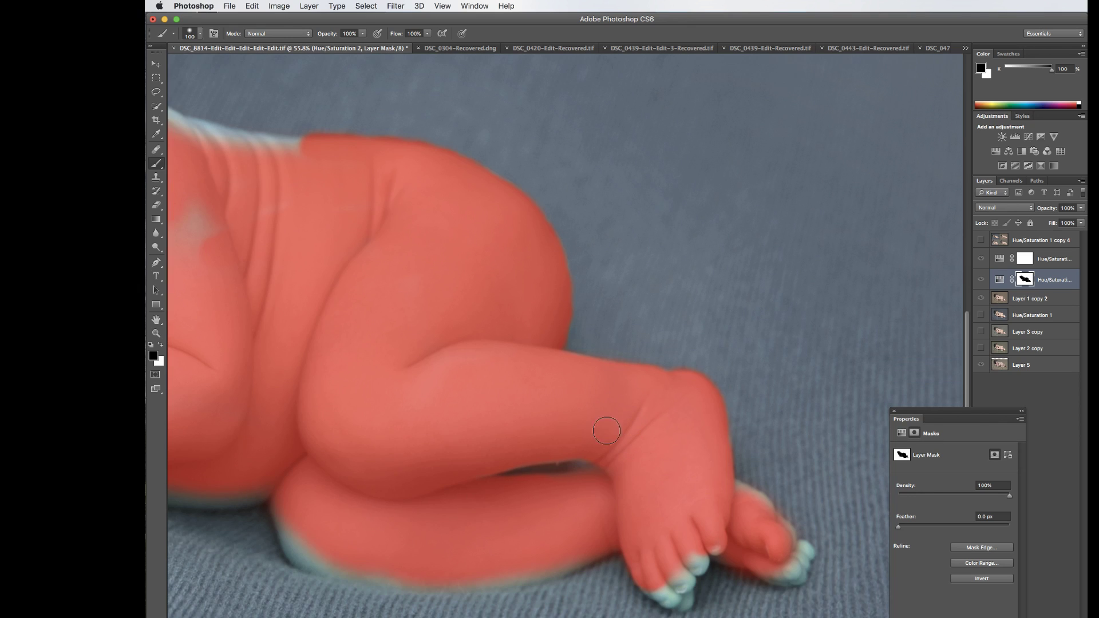
pyautogui.press('[')
pyautogui.press('[')
pyautogui.press('[')
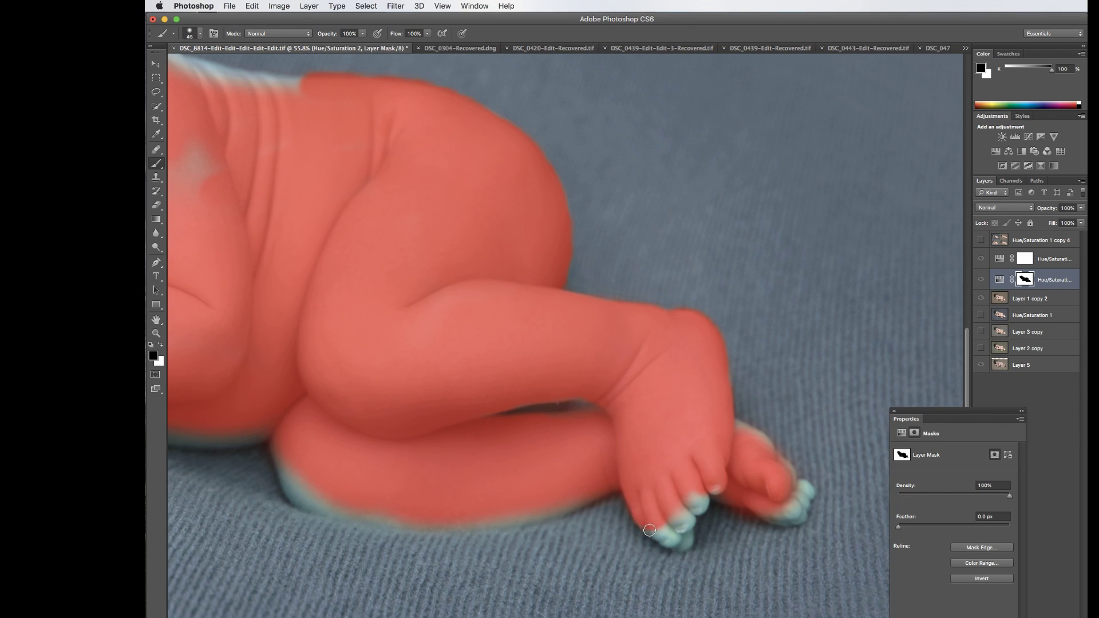
pyautogui.moveTo(658, 531)
pyautogui.mouseDown()
pyautogui.moveTo(688, 541)
pyautogui.moveTo(670, 507)
pyautogui.moveTo(688, 520)
pyautogui.mouseUp()
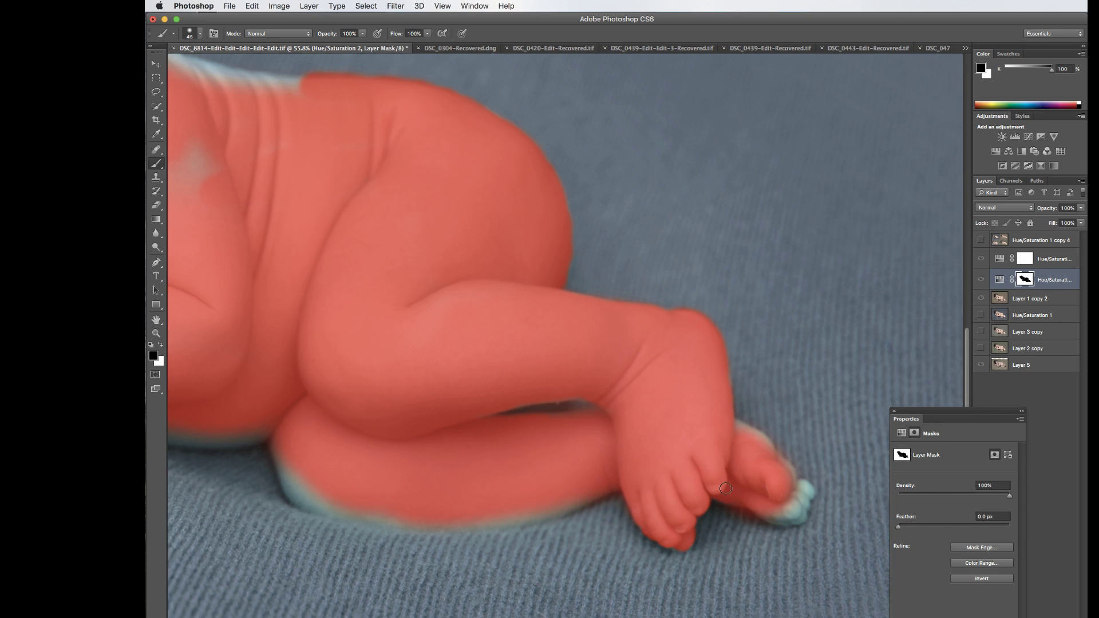
# Paint black on the mask over the toes and outer edge of the back foot
pyautogui.press('x')
pyautogui.press('x')
pyautogui.moveTo(760, 506); pyautogui.dragTo(795, 518)
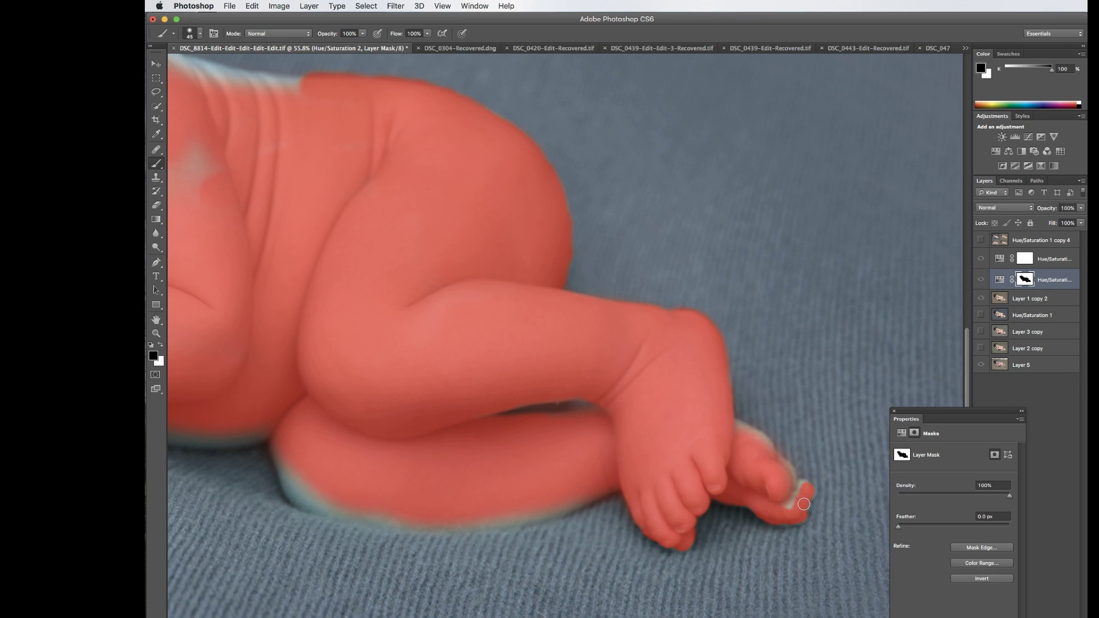
pyautogui.moveTo(805, 486); pyautogui.dragTo(784, 495)
pyautogui.moveTo(767, 447); pyautogui.dragTo(737, 423)
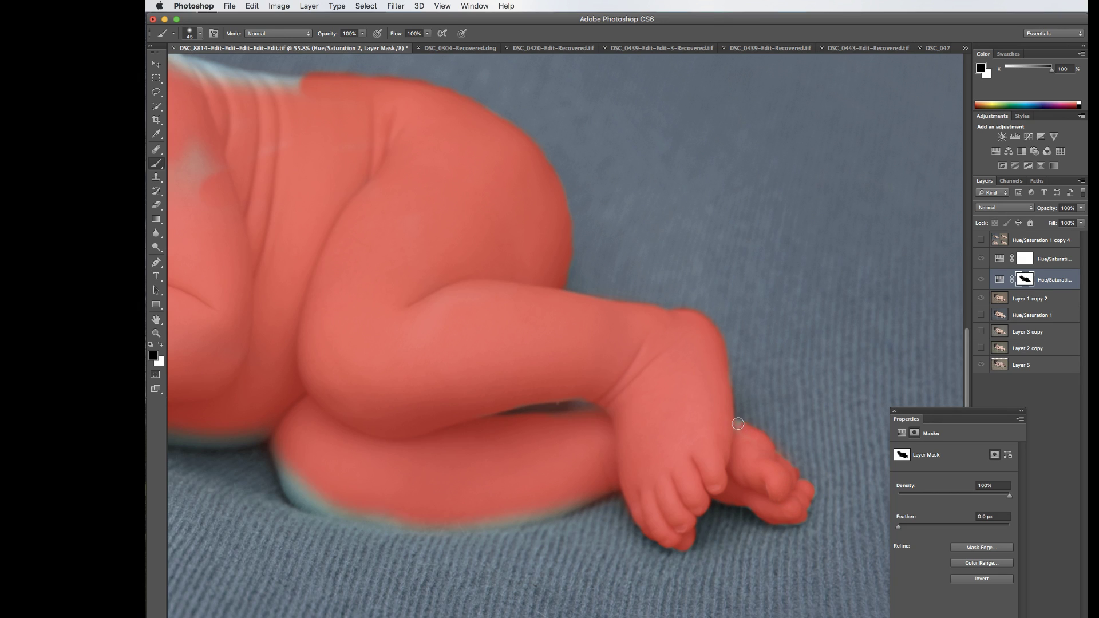
# Paint white with a smaller brush on the mask in the blanket gap between the legs
pyautogui.press('x')
pyautogui.press('x')
pyautogui.press('x')
pyautogui.press('x')
pyautogui.press('x')
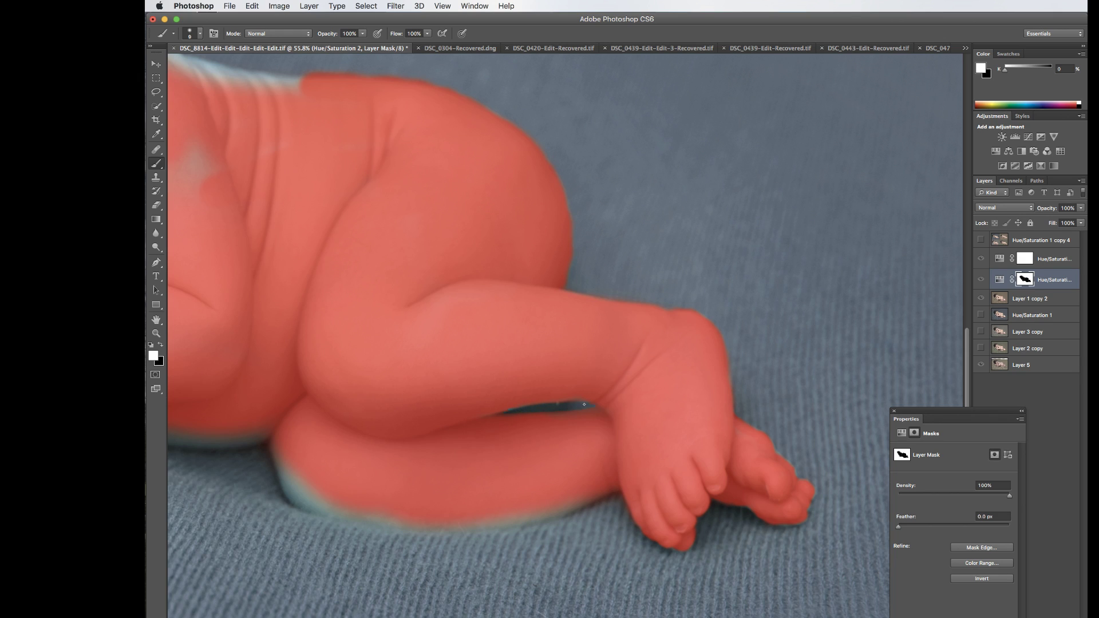
pyautogui.press('x')
# Enlarge the brush to 175 px and hide the red mask overlay
pyautogui.press(']')
pyautogui.press(']')
pyautogui.press(']')
pyautogui.press(']')
pyautogui.press(']')
pyautogui.press(']')
pyautogui.press(']')
pyautogui.press(']')
pyautogui.press('\\')
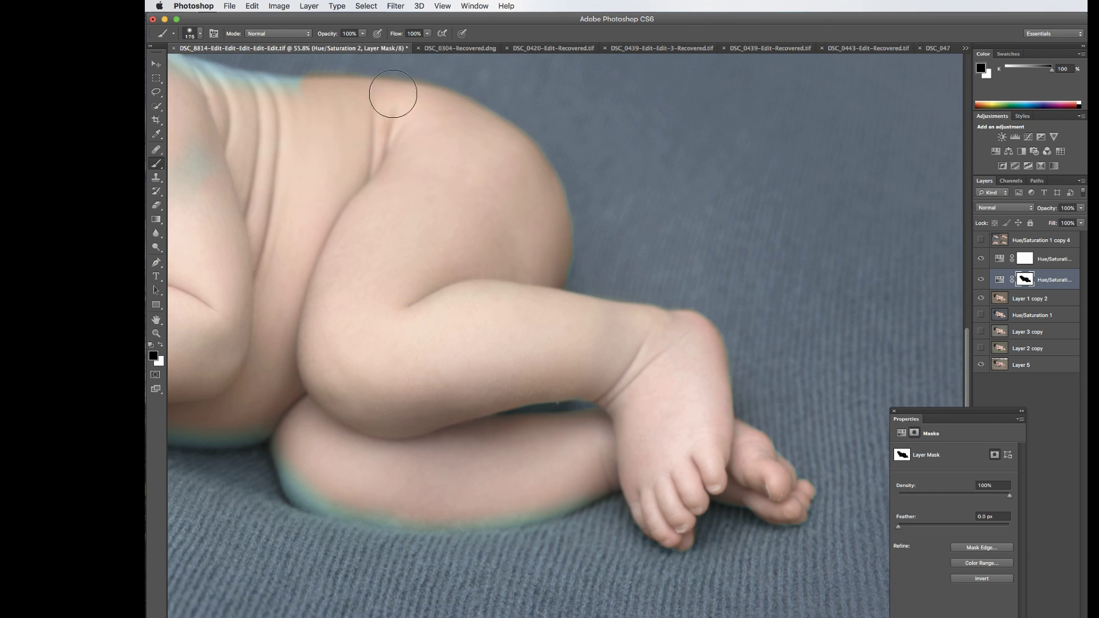
# Reduce the brush to 70 px and paint black on the mask along the underside of the lower leg
pyautogui.press(']')
pyautogui.press(']')
pyautogui.press(']')
pyautogui.press('[')
pyautogui.press('[')
pyautogui.press('[')
pyautogui.press('[')
pyautogui.press('[')
pyautogui.press('[')
pyautogui.press('[')
pyautogui.press('[')
pyautogui.press('[')
pyautogui.moveTo(321, 498)
pyautogui.mouseDown()
pyautogui.moveTo(294, 487)
pyautogui.moveTo(326, 504)
pyautogui.moveTo(311, 503)
pyautogui.moveTo(436, 524)
pyautogui.moveTo(451, 524)
pyautogui.moveTo(505, 467)
pyautogui.moveTo(487, 508)
pyautogui.moveTo(494, 521)
pyautogui.moveTo(571, 499)
pyautogui.mouseUp()
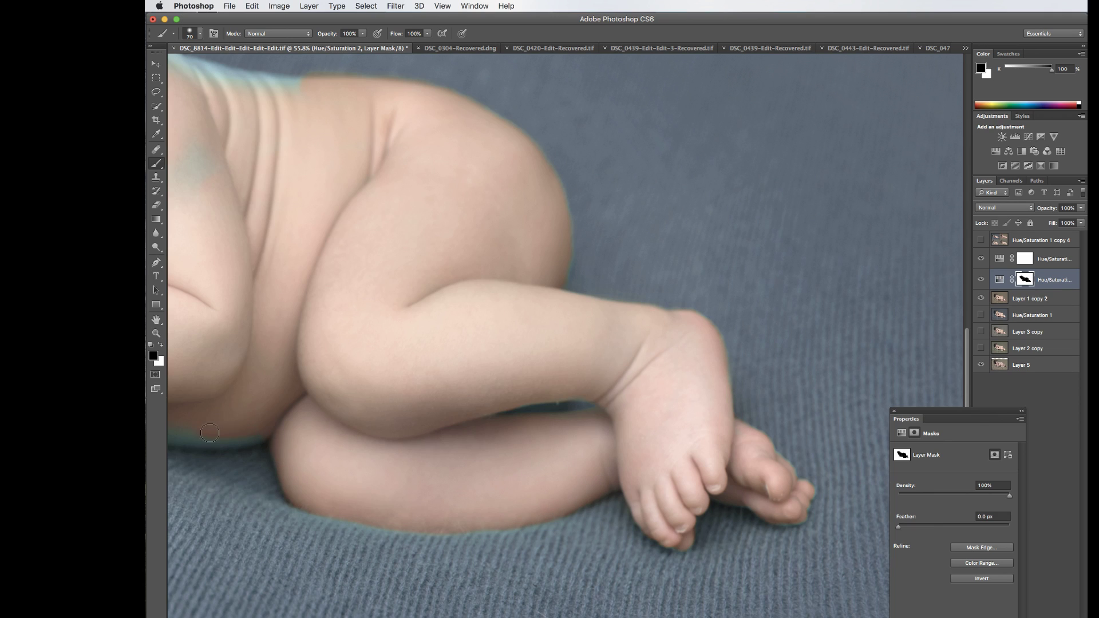
# Paint black on the mask over the tinted skin along the belly's underside and the lower elbow
pyautogui.hscroll(-6, 240, 428)
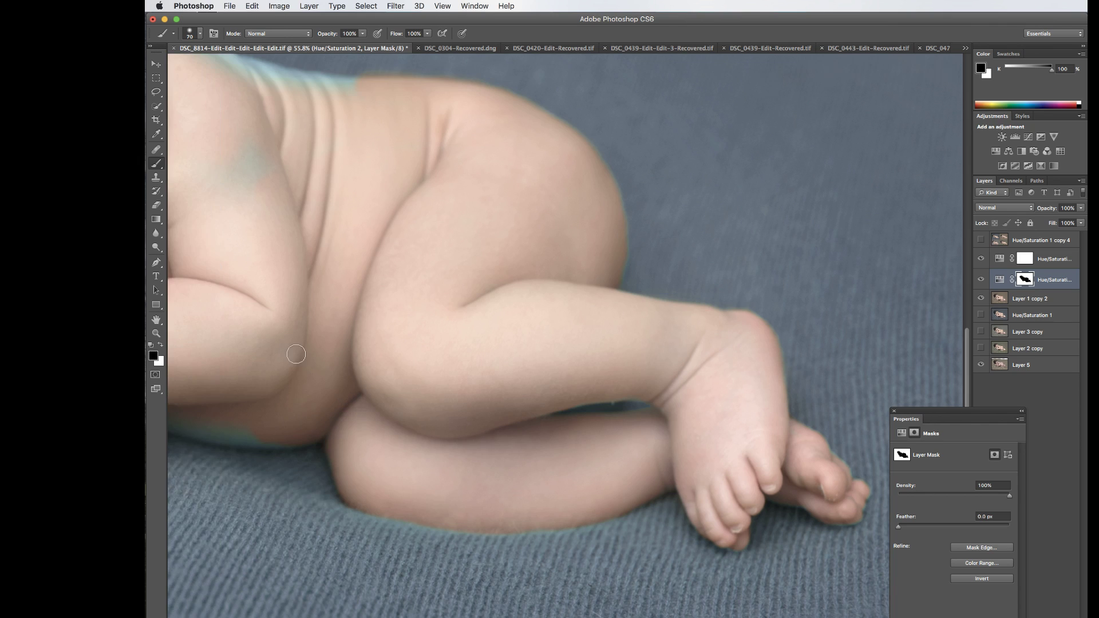
pyautogui.moveTo(244, 387)
pyautogui.mouseDown()
pyautogui.moveTo(260, 412)
pyautogui.moveTo(307, 429)
pyautogui.moveTo(382, 435)
pyautogui.mouseUp()
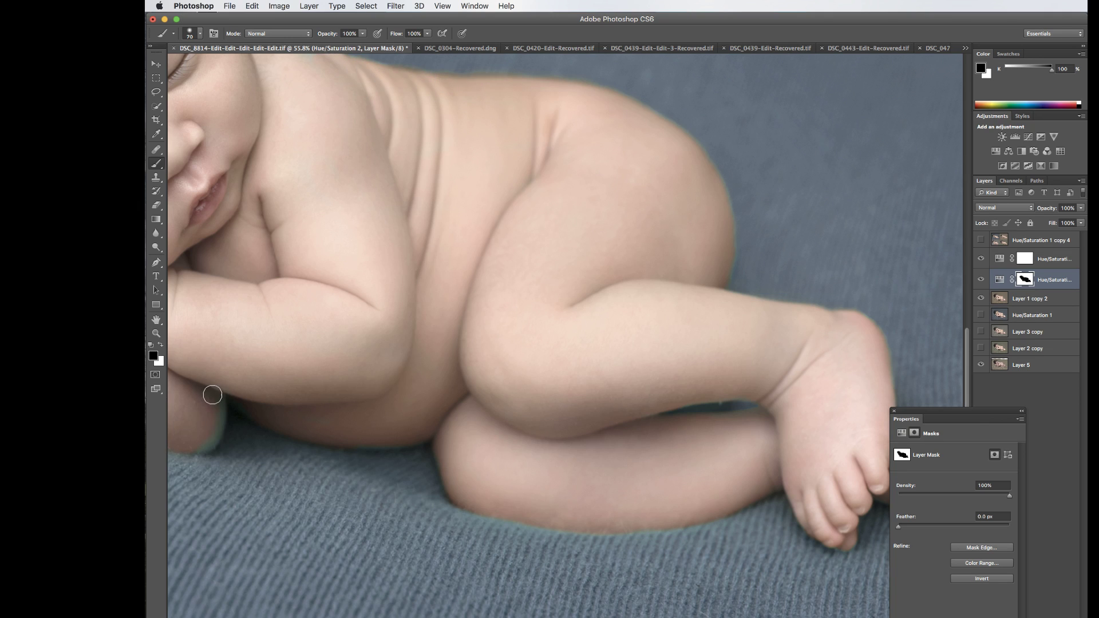
pyautogui.moveTo(221, 397); pyautogui.dragTo(202, 436)
# Paint black on the mask along the edge of the lower forearm and hand, and over the hair above the fingers
pyautogui.hscroll(-2, 194, 295)
pyautogui.hscroll(-10, 193, 295)
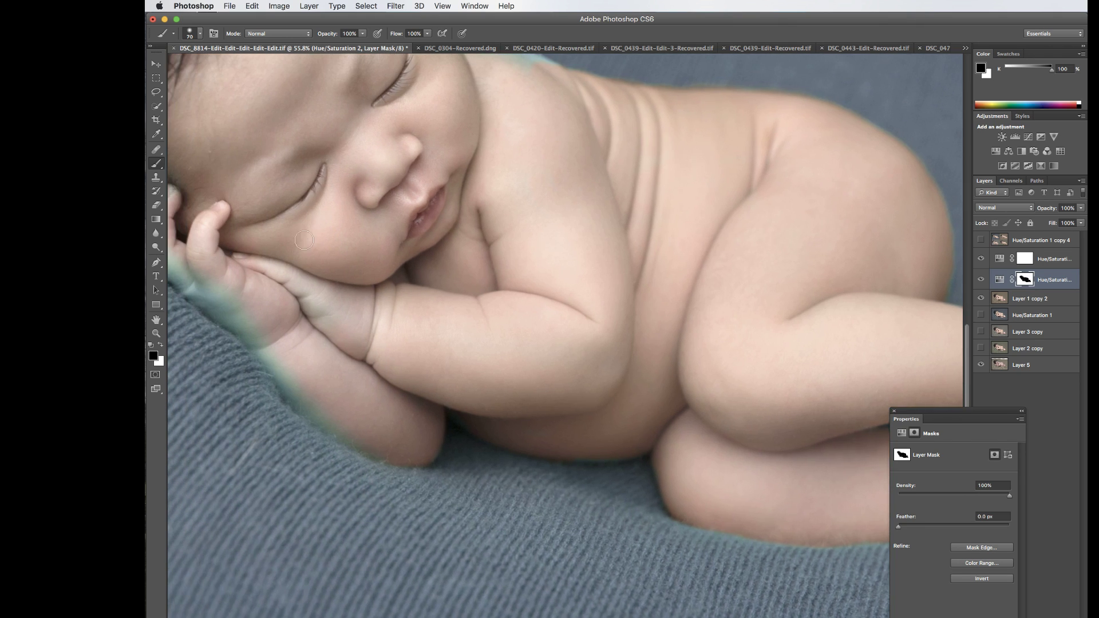
pyautogui.hscroll(-4, 347, 295)
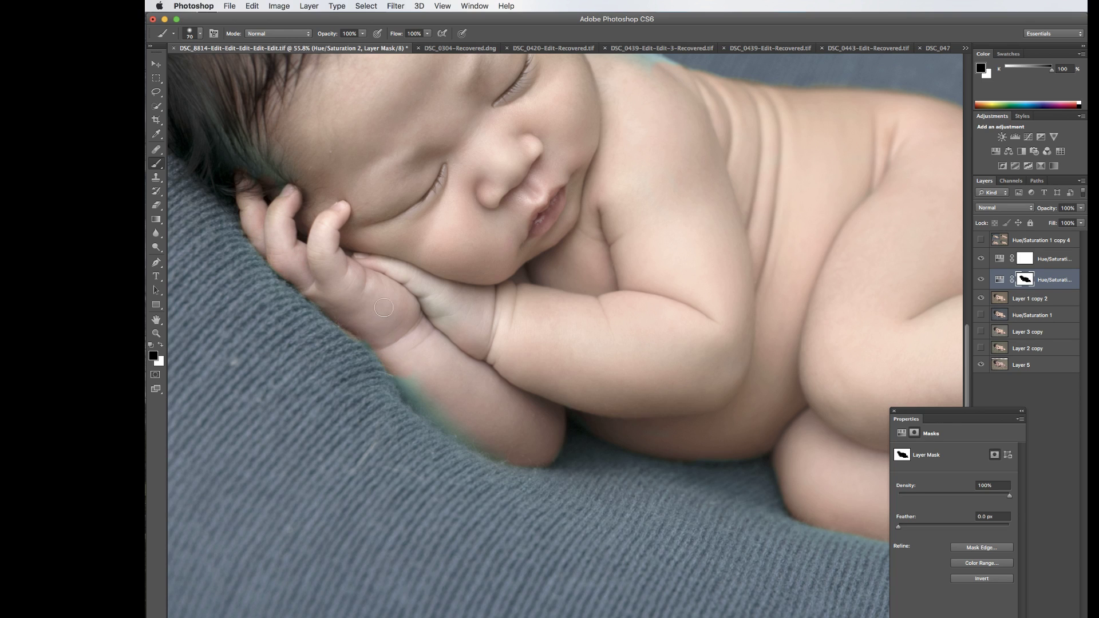
pyautogui.moveTo(389, 356)
pyautogui.mouseDown()
pyautogui.moveTo(481, 440)
pyautogui.moveTo(424, 404)
pyautogui.moveTo(500, 449)
pyautogui.moveTo(433, 410)
pyautogui.mouseUp()
pyautogui.moveTo(253, 152)
pyautogui.mouseDown()
pyautogui.moveTo(226, 126)
pyautogui.moveTo(279, 177)
pyautogui.moveTo(301, 180)
pyautogui.moveTo(289, 108)
pyautogui.moveTo(307, 129)
pyautogui.mouseUp()
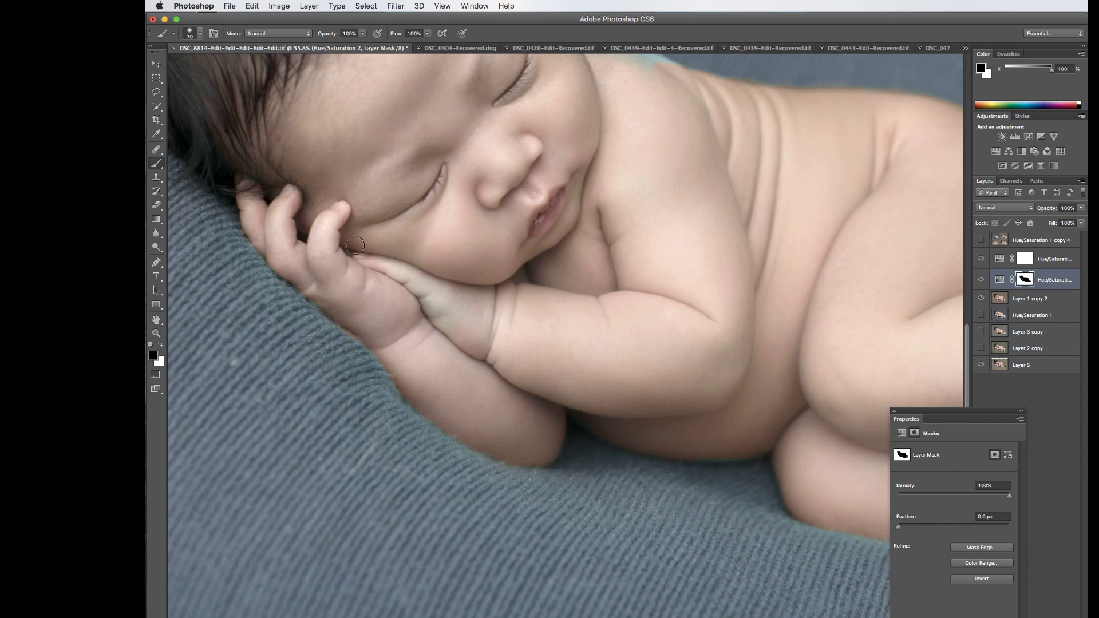
# Enlarge the brush to 300 px and paint black on the mask over the tinted hair on the crown
pyautogui.scroll(10, 355, 245)
pyautogui.hscroll(-5, 355, 245)
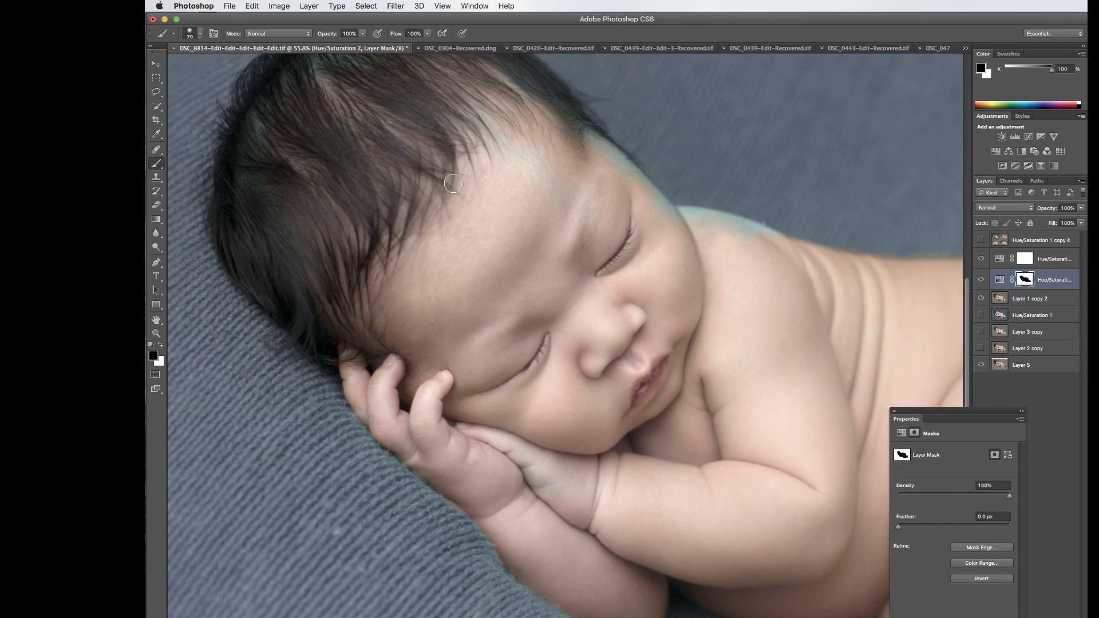
pyautogui.scroll(5, 453, 183)
pyautogui.press(']')
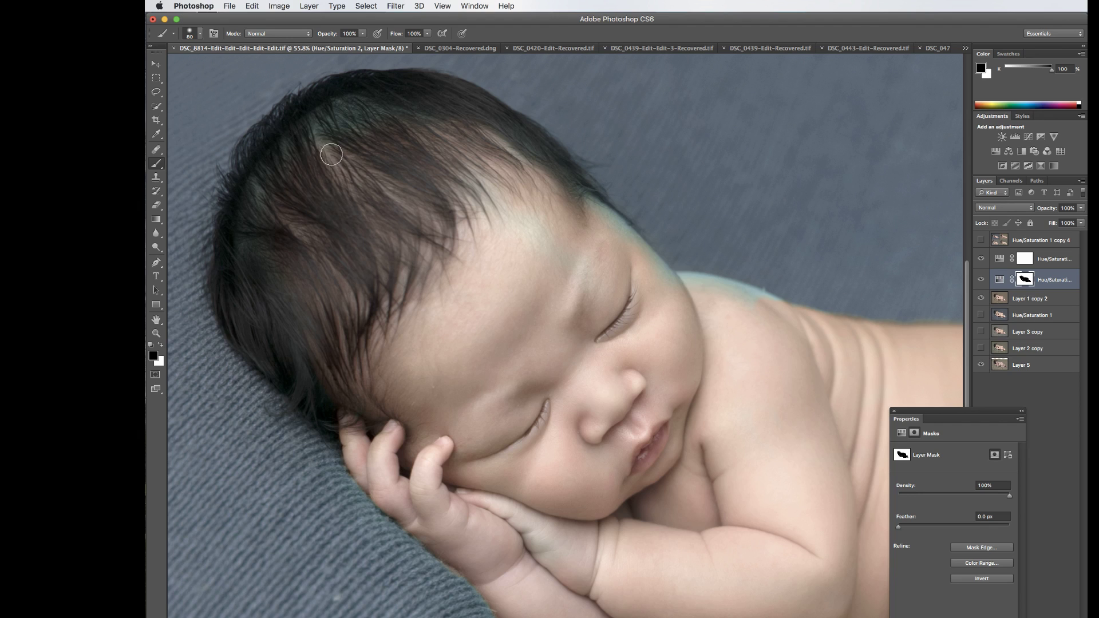
pyautogui.press(']')
pyautogui.press(']')
pyautogui.press(']')
pyautogui.press(']')
pyautogui.press(']')
pyautogui.press(']')
pyautogui.press(']')
pyautogui.press(']')
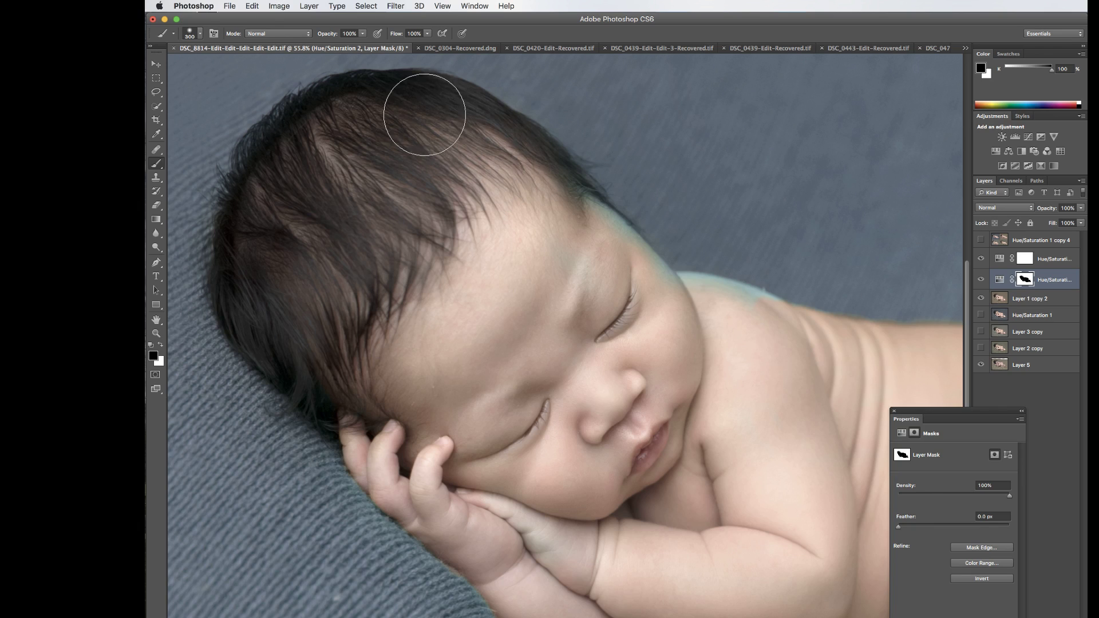
# Reduce the brush to 150 px and paint black on the mask along the forehead, cheek edge and shoulder
pyautogui.press('[')
pyautogui.press('[')
pyautogui.press('[')
pyautogui.press('[')
pyautogui.moveTo(593, 224)
pyautogui.mouseDown()
pyautogui.moveTo(674, 311)
pyautogui.moveTo(581, 192)
pyautogui.moveTo(729, 330)
pyautogui.moveTo(695, 309)
pyautogui.moveTo(729, 304)
pyautogui.moveTo(698, 295)
pyautogui.moveTo(767, 312)
pyautogui.moveTo(743, 289)
pyautogui.mouseUp()
# Shrink the brush and paint white on the mask over the backdrop just above the shoulder and back
pyautogui.press('x')
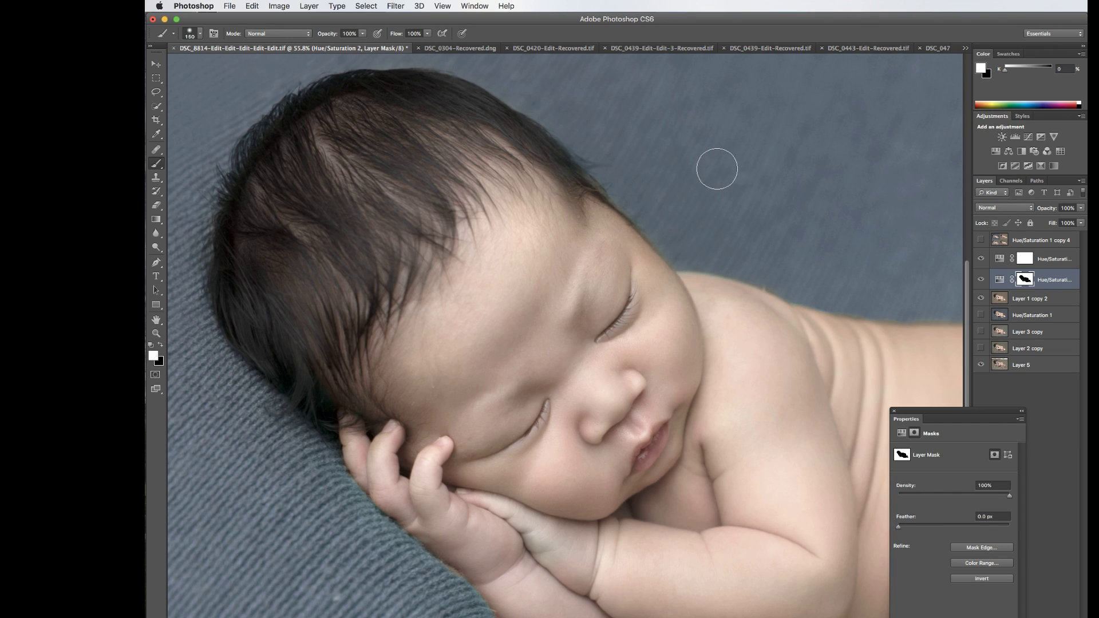
pyautogui.press('[')
pyautogui.press('[')
pyautogui.press('[')
pyautogui.press('[')
pyautogui.press('[')
pyautogui.press('[')
pyautogui.press('[')
pyautogui.press('[')
pyautogui.press('[')
pyautogui.press('[')
pyautogui.press('x')
pyautogui.press('x')
pyautogui.moveTo(751, 279); pyautogui.dragTo(792, 301)
pyautogui.press('x')
# Examine the whole photo and toggle the red mask overlay to check for missed areas
pyautogui.press('super+minus')
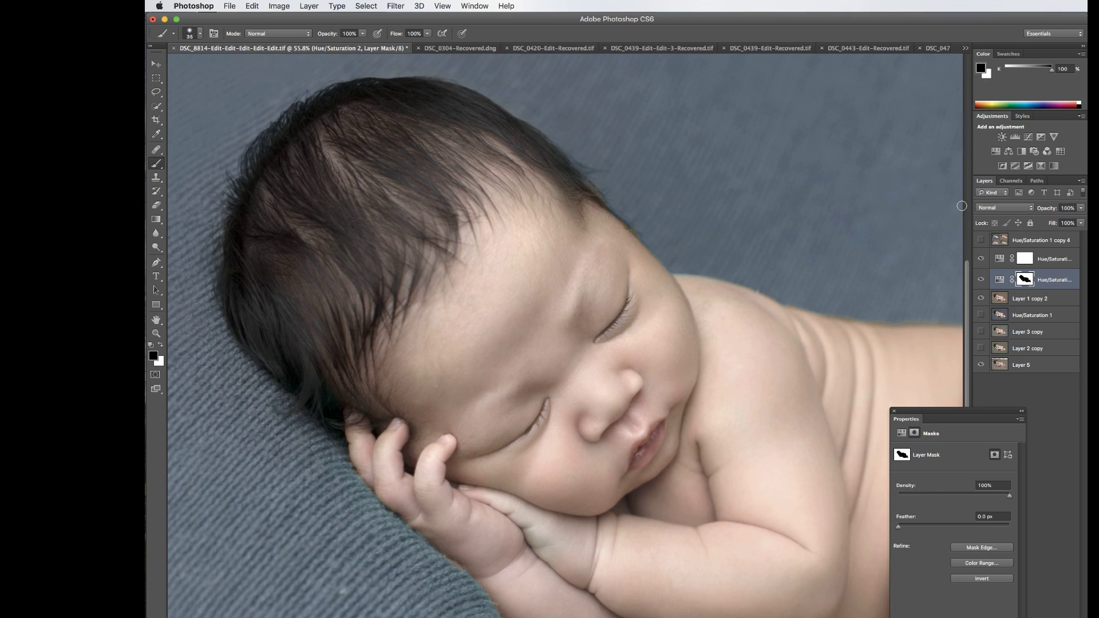
pyautogui.scroll(-5, 982, 201)
pyautogui.scroll(3, 947, 218)
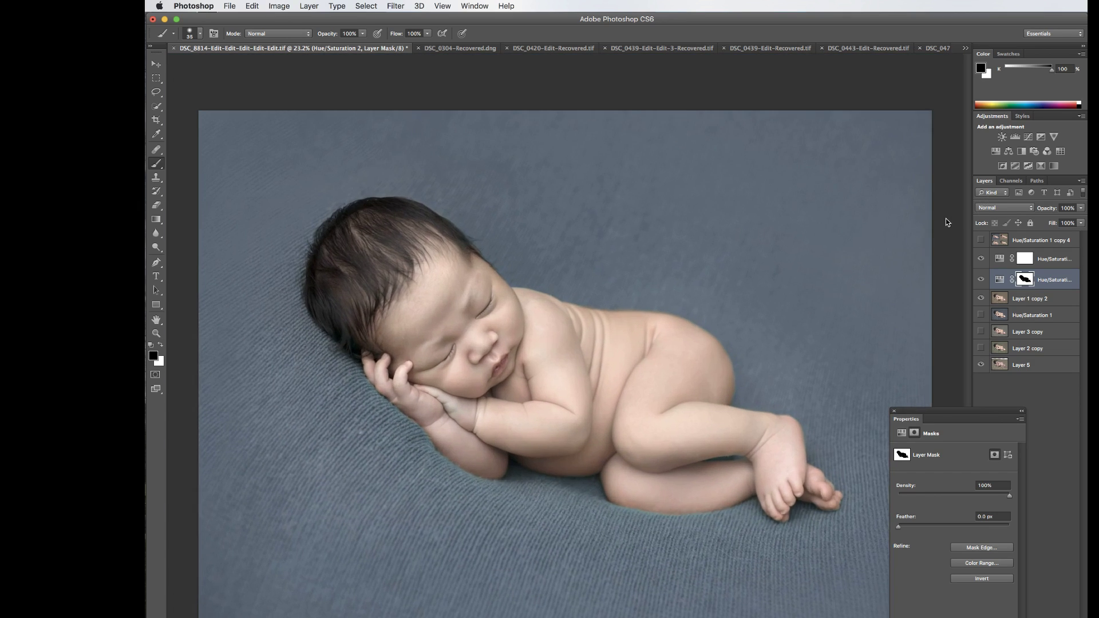
pyautogui.scroll(-1, 948, 219)
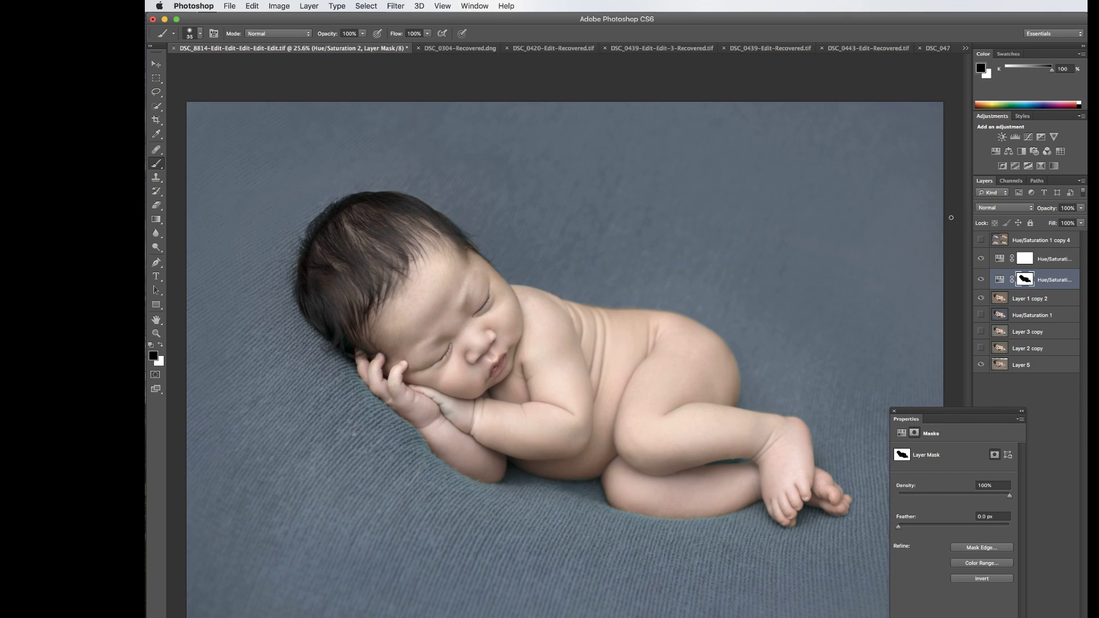
pyautogui.scroll(-4, 950, 218)
pyautogui.scroll(2, 951, 218)
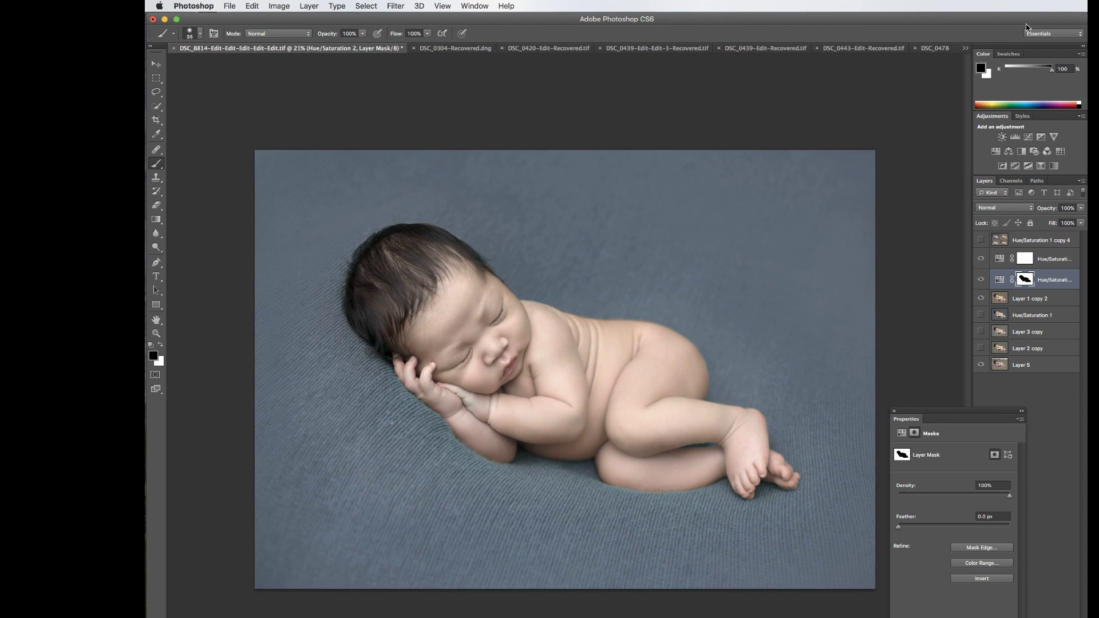
pyautogui.press('\\')
pyautogui.press('\\')
# Enlarge the brush to 300 px
pyautogui.press(']')
pyautogui.press(']')
pyautogui.press(']')
pyautogui.press(']')
pyautogui.press(']')
pyautogui.press(']')
pyautogui.press(']')
pyautogui.press(']')
pyautogui.press(']')
pyautogui.press(']')
pyautogui.press(']')
pyautogui.press(']')
pyautogui.press(']')
# Compare the backdrop with and without the upper Hue/Saturation layer, and clip that layer to the masked one below
pyautogui.click(1044, 259)
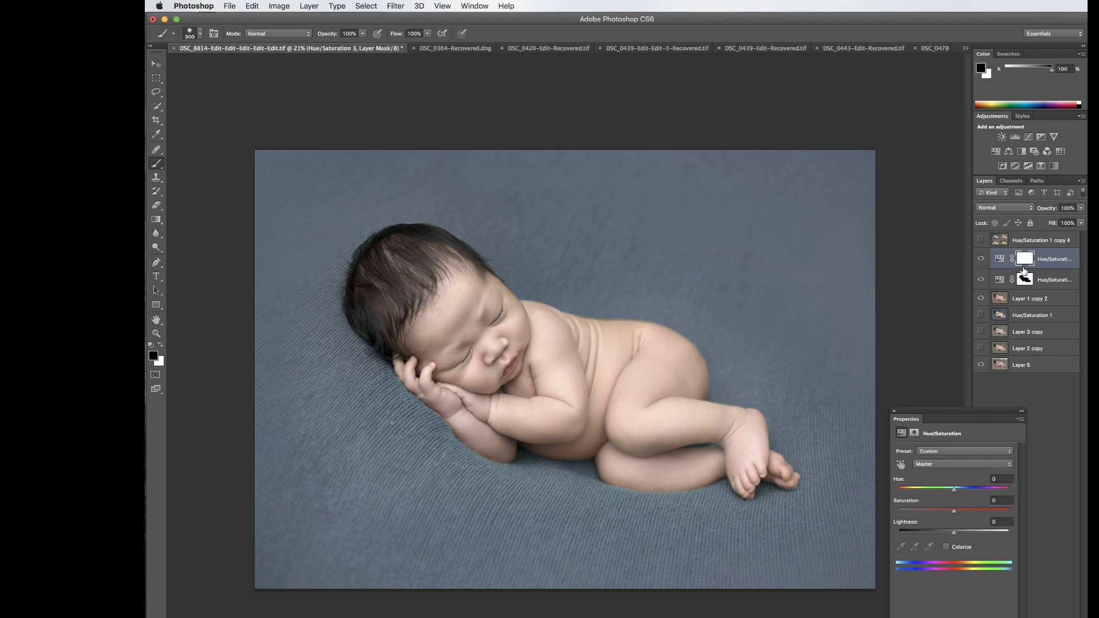
pyautogui.moveTo(1031, 279); pyautogui.dragTo(1046, 266)
pyautogui.click(981, 261)
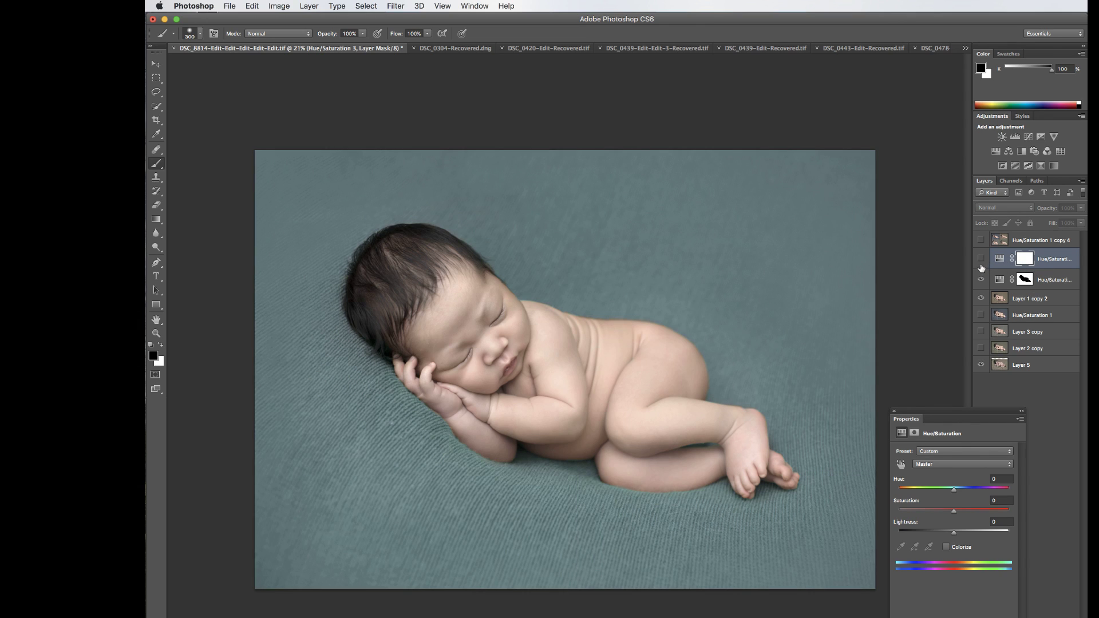
pyautogui.click(981, 264)
pyautogui.click(981, 260)
pyautogui.click(980, 260)
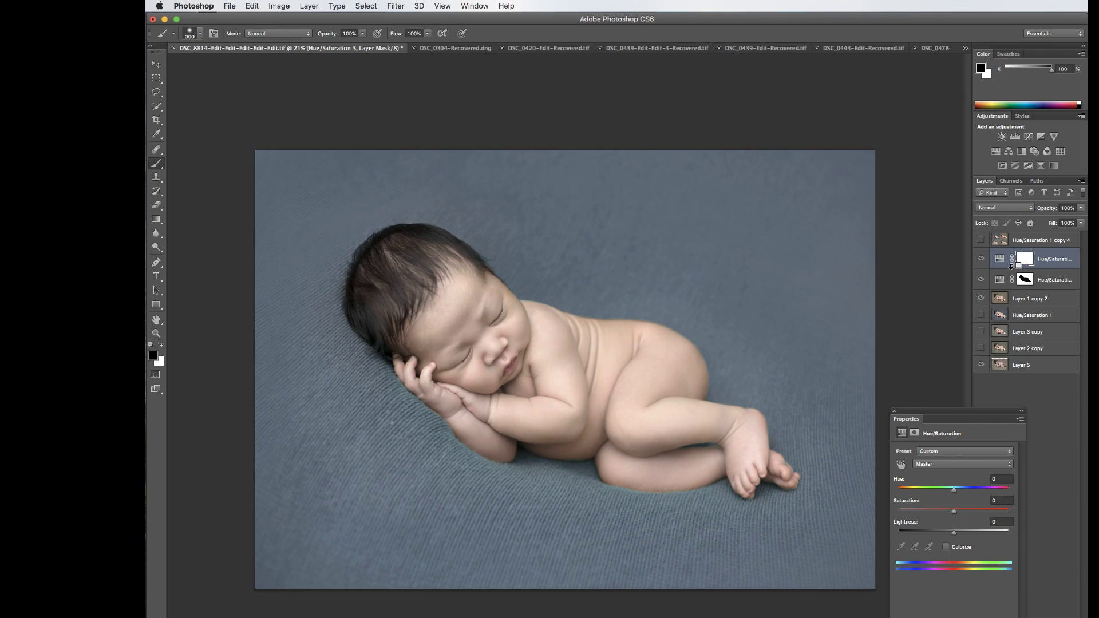
pyautogui.keyDown('alt'); pyautogui.click(1011, 266); pyautogui.keyUp('alt')
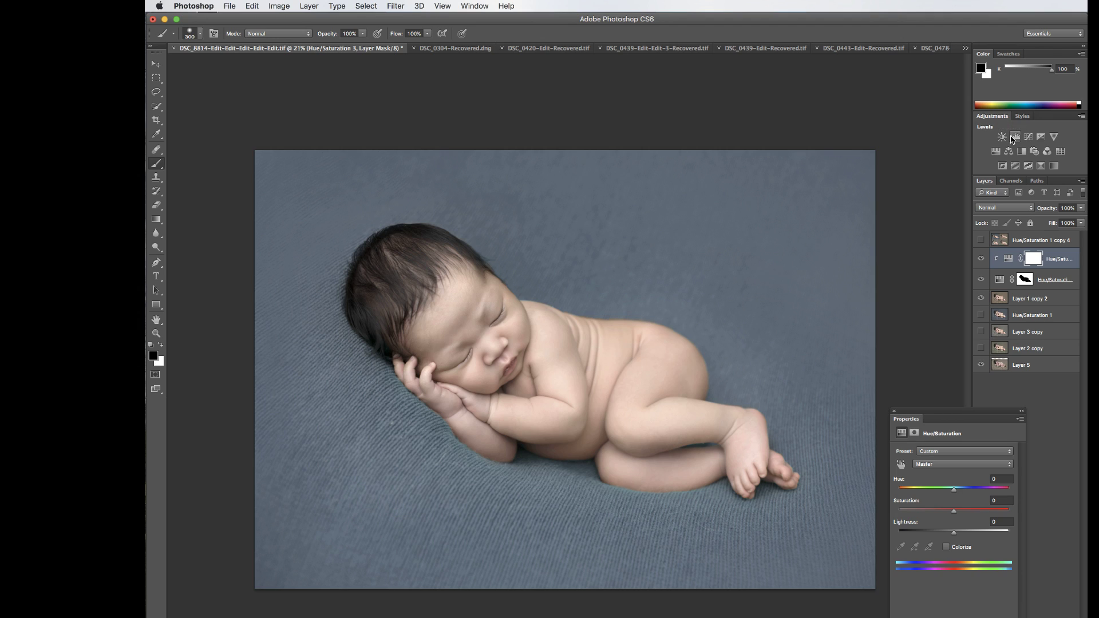
# Add a Levels adjustment layer clipped to the layers below, and lower its midtone slightly below 1.00 to darken the backdrop
pyautogui.click(1014, 138)
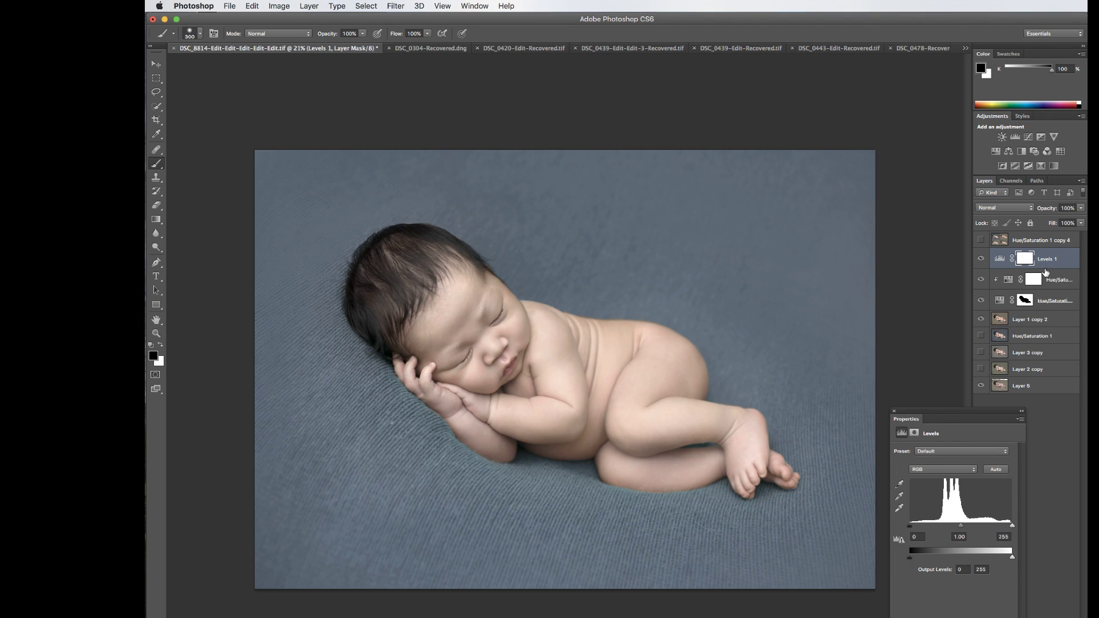
pyautogui.moveTo(1046, 273)
pyautogui.mouseDown()
pyautogui.moveTo(1051, 265)
pyautogui.moveTo(1041, 266)
pyautogui.mouseUp()
pyautogui.keyDown('alt'); pyautogui.click(1041, 266); pyautogui.keyUp('alt')
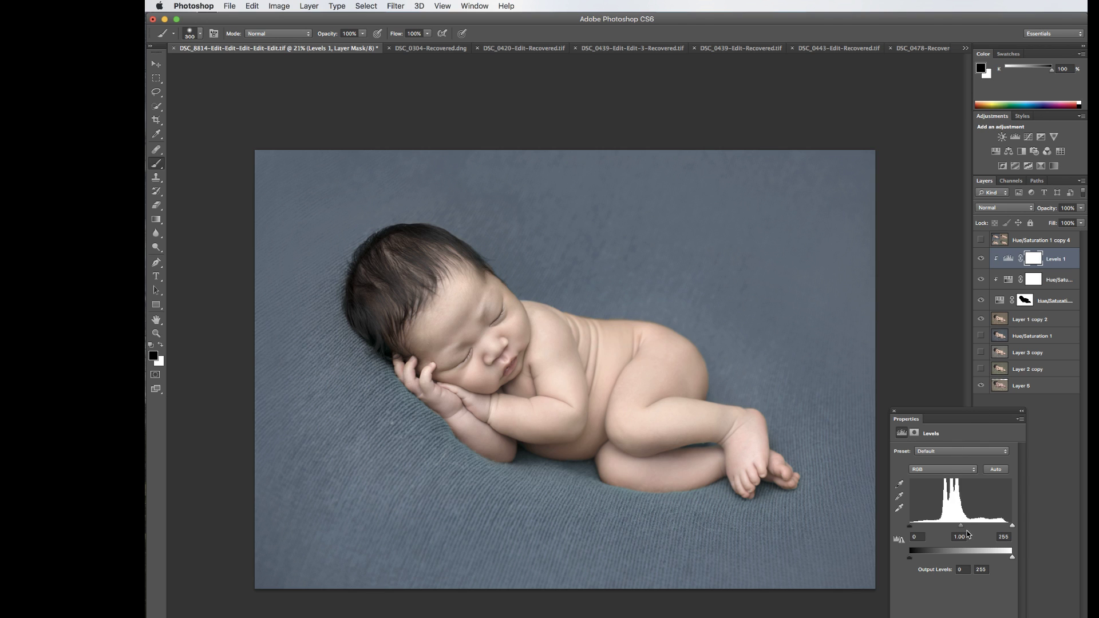
pyautogui.moveTo(965, 523)
pyautogui.mouseDown()
pyautogui.moveTo(938, 521)
pyautogui.moveTo(978, 528)
pyautogui.moveTo(962, 524)
pyautogui.mouseUp()
pyautogui.moveTo(961, 524); pyautogui.dragTo(965, 530)
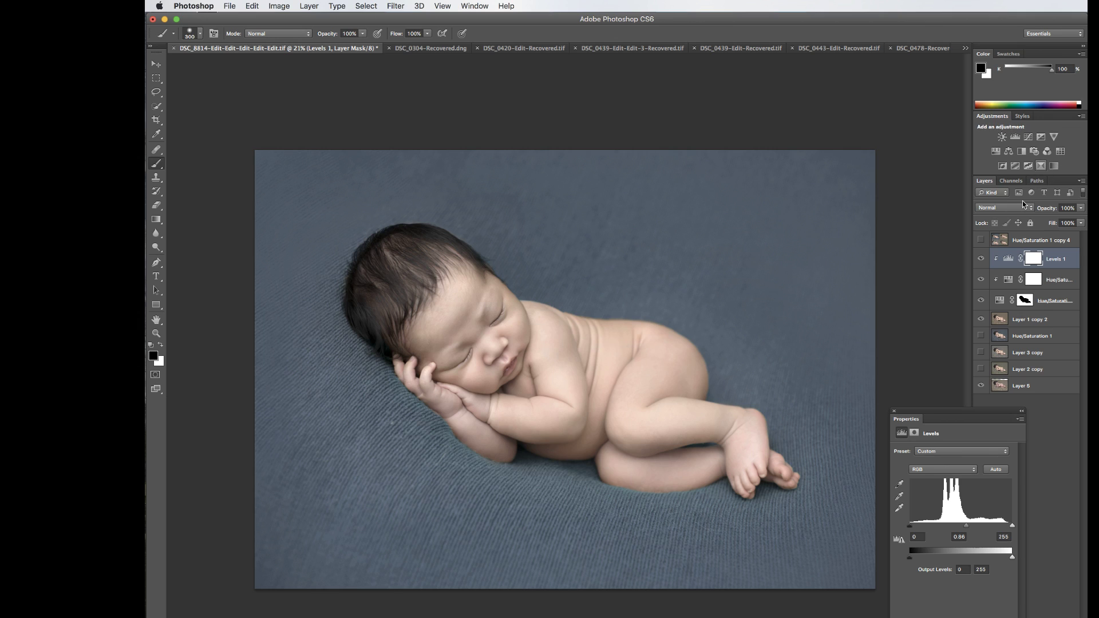
# Set the masked Hue/Saturation layer's opacity to 80% and the clipped Hue/Saturation layer's opacity to 100%
pyautogui.click(1051, 286)
pyautogui.click(1040, 301)
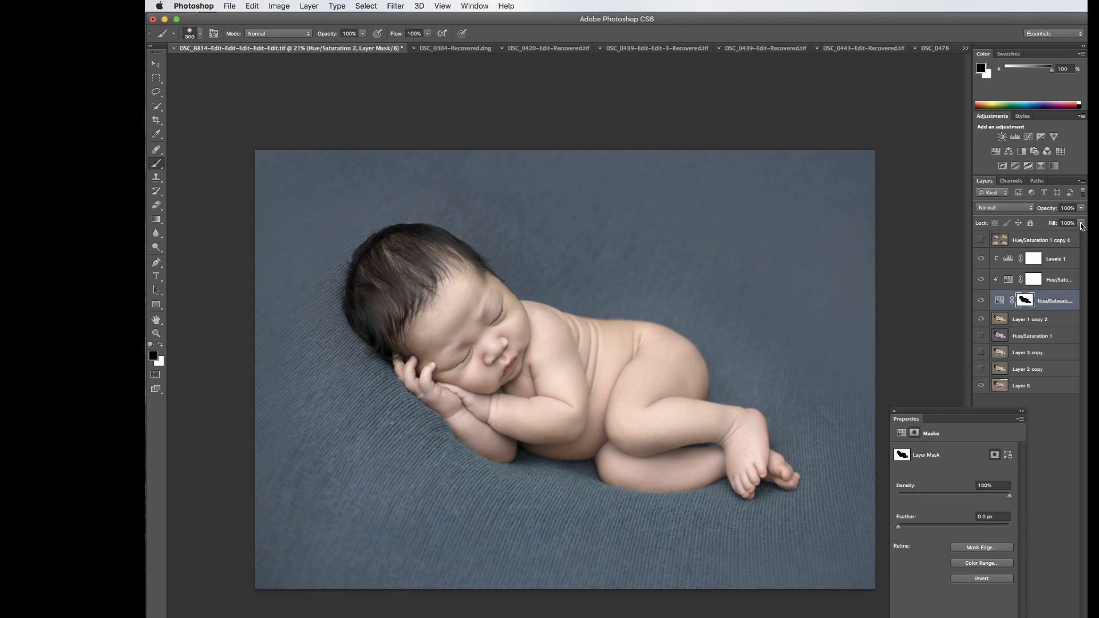
pyautogui.moveTo(1080, 208); pyautogui.dragTo(1067, 221)
pyautogui.moveTo(1071, 219); pyautogui.dragTo(1069, 220)
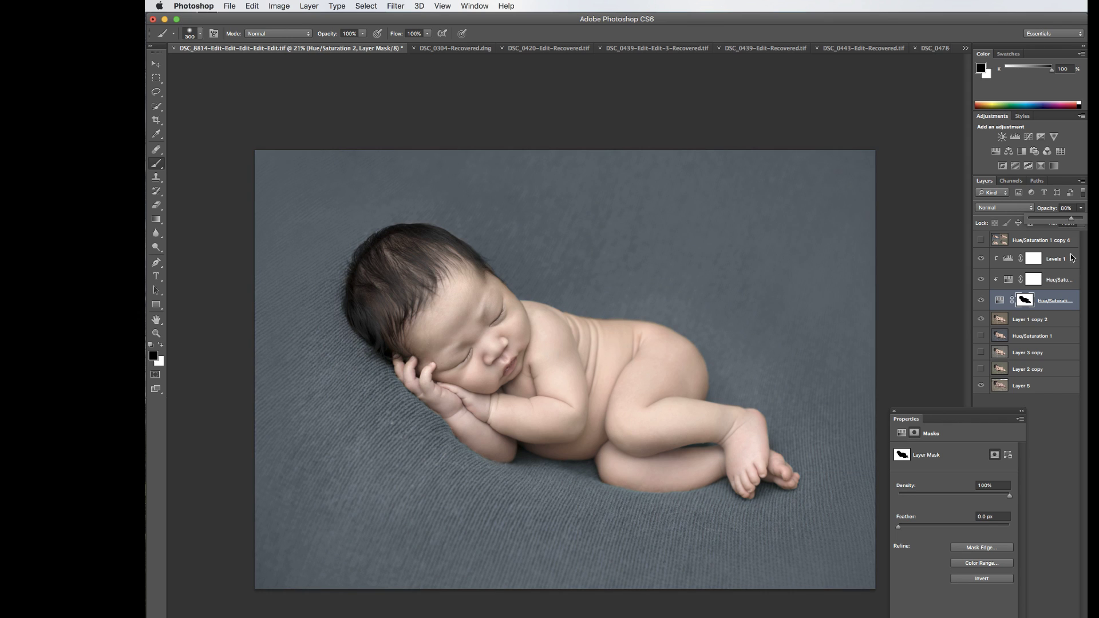
pyautogui.click(1056, 281)
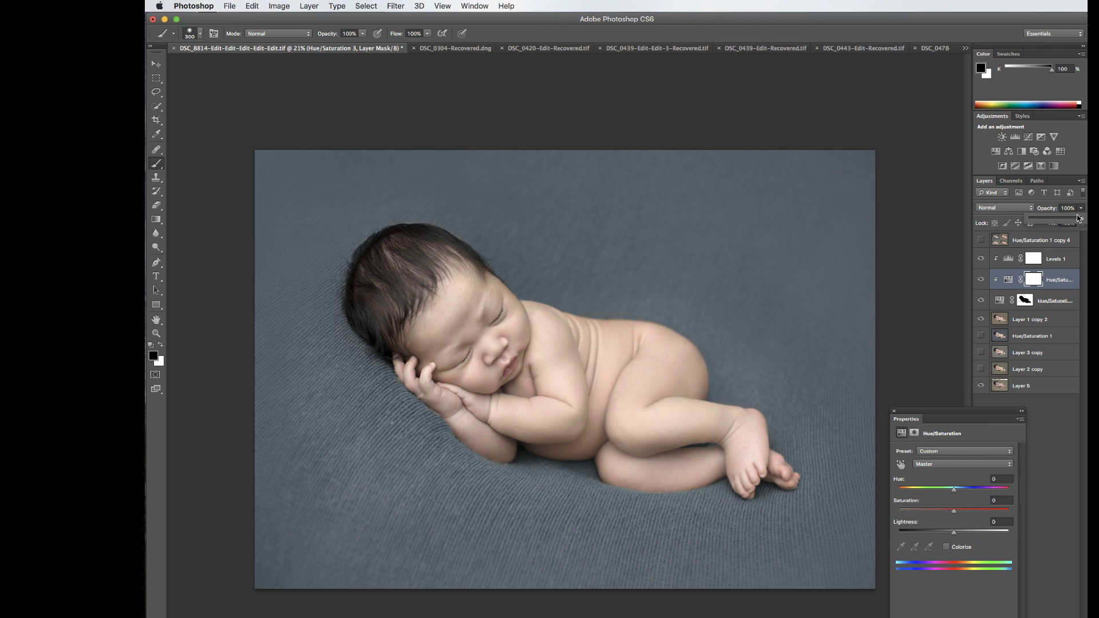
pyautogui.moveTo(1068, 217); pyautogui.dragTo(1086, 220)
# Compare the photo with the Levels layer hidden and shown, and with the Hue/Saturation mask disabled and enabled
pyautogui.click(1057, 259)
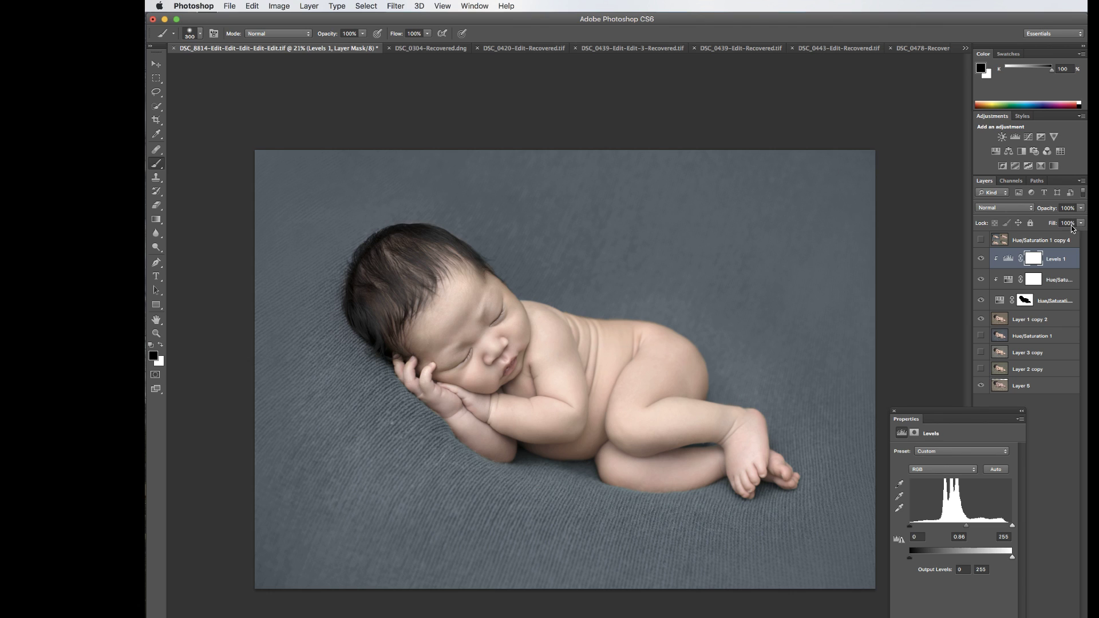
pyautogui.moveTo(966, 528); pyautogui.dragTo(966, 529)
pyautogui.click(981, 262)
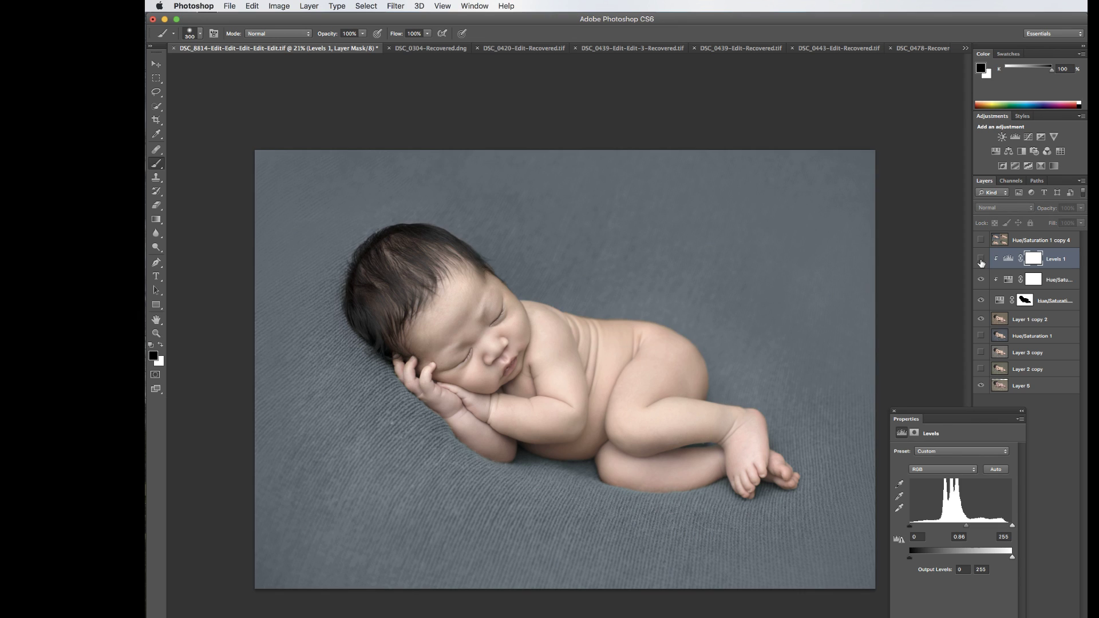
pyautogui.click(981, 262)
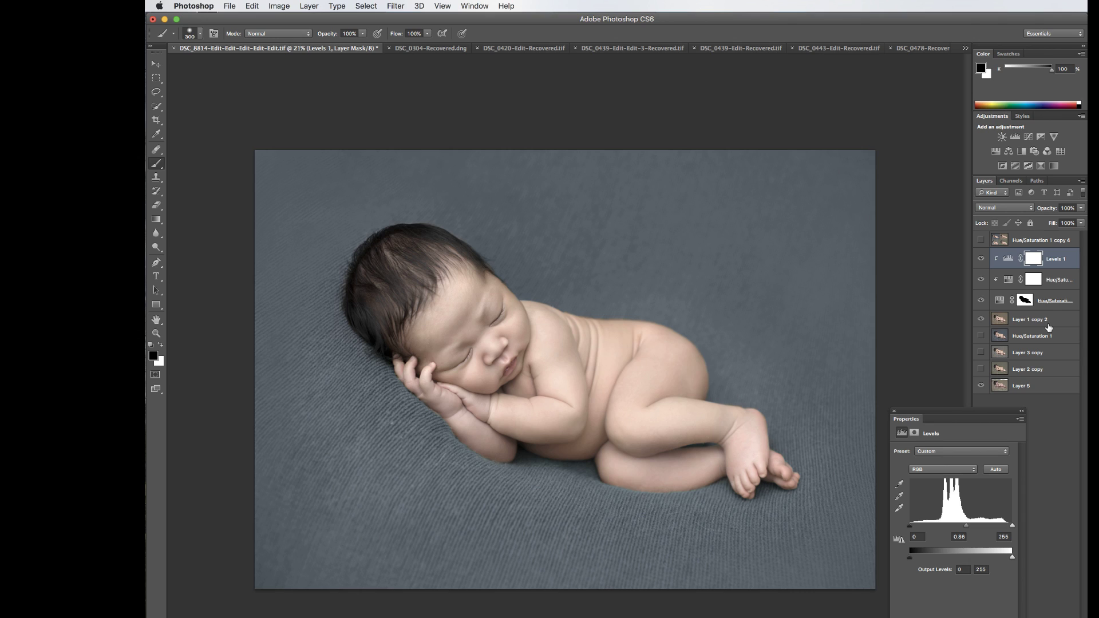
pyautogui.keyDown('shift'); pyautogui.click(1022, 299); pyautogui.keyUp('shift')
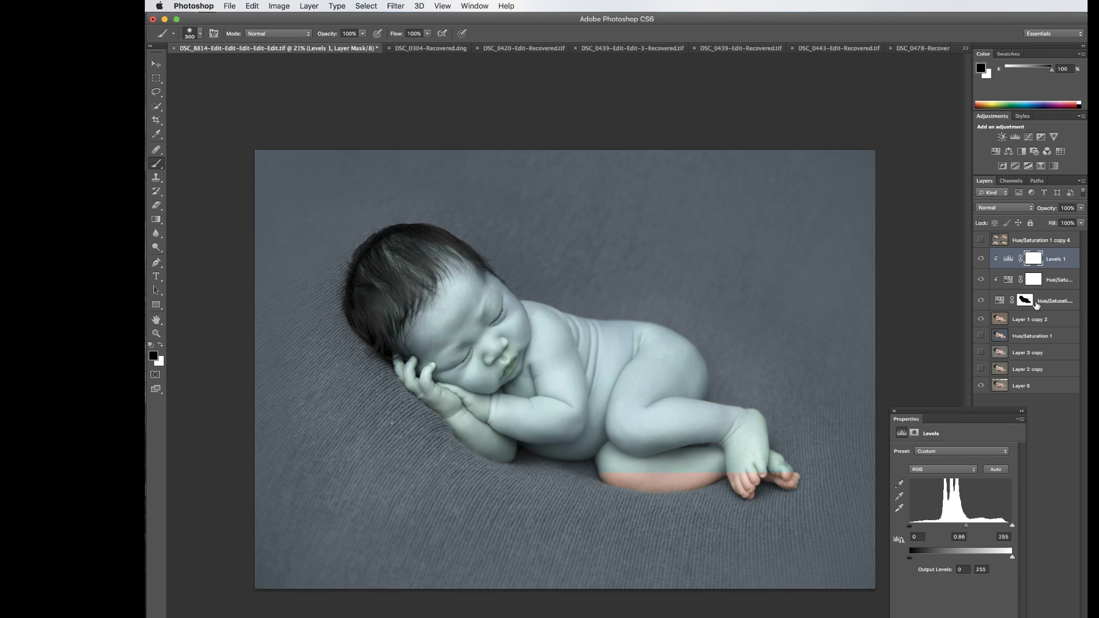
pyautogui.keyDown('shift'); pyautogui.click(1030, 301); pyautogui.keyUp('shift')
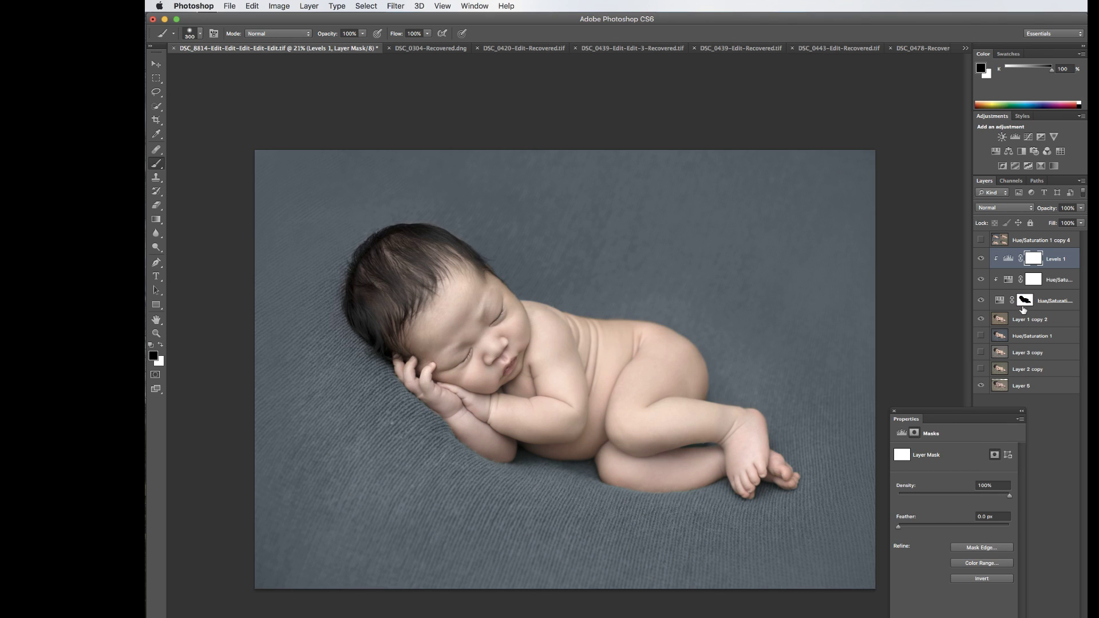
# Delete the Levels layer and both Hue/Saturation layers above the photo, and add a dark navy blue Solid Color fill layer
pyautogui.keyDown('shift'); pyautogui.click(1022, 306); pyautogui.keyUp('shift')
pyautogui.press('BackSpace')
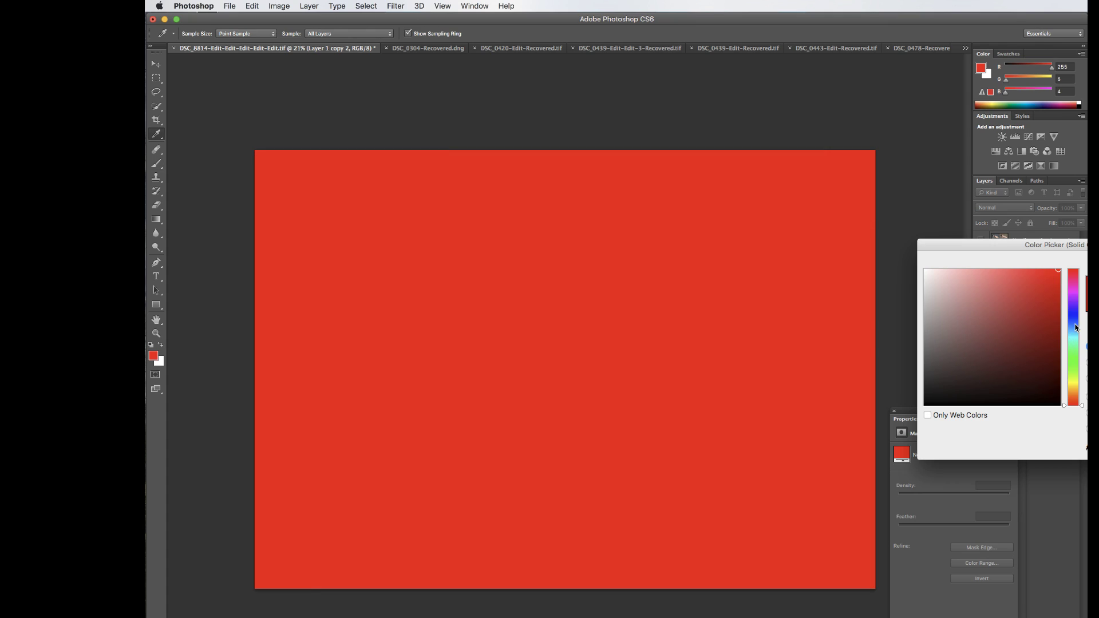
pyautogui.moveTo(1077, 331); pyautogui.dragTo(1076, 323)
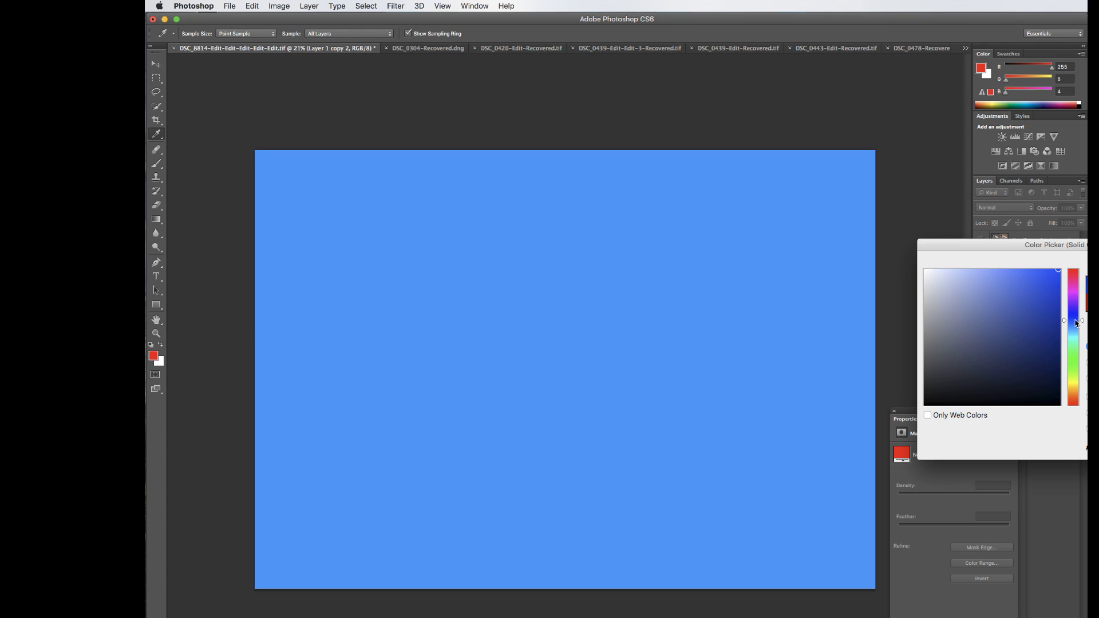
pyautogui.click(1023, 363)
pyautogui.moveTo(1005, 376); pyautogui.dragTo(1028, 360)
pyautogui.press('Return')
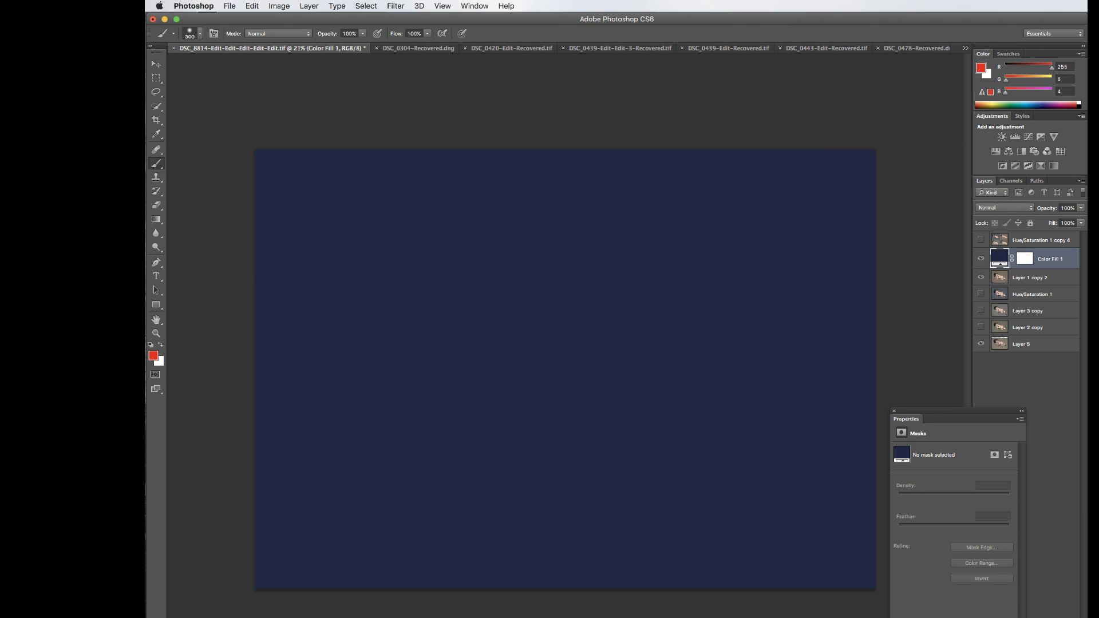
# Try the Soft Light, Color and Overlay blend modes on the navy fill layer
pyautogui.click(1006, 208)
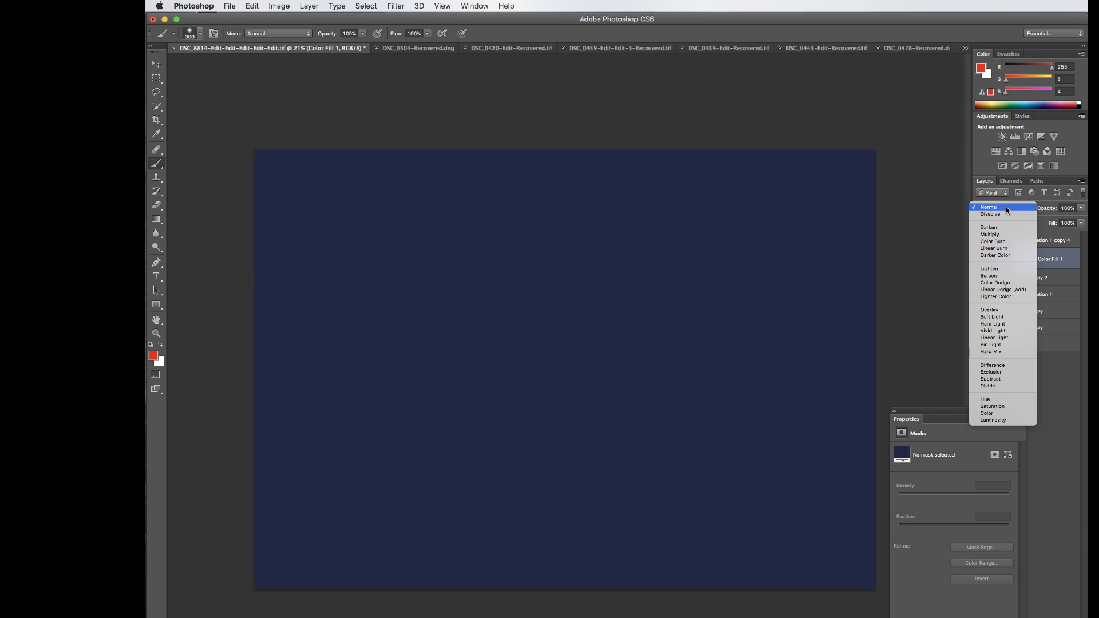
pyautogui.click(1000, 317)
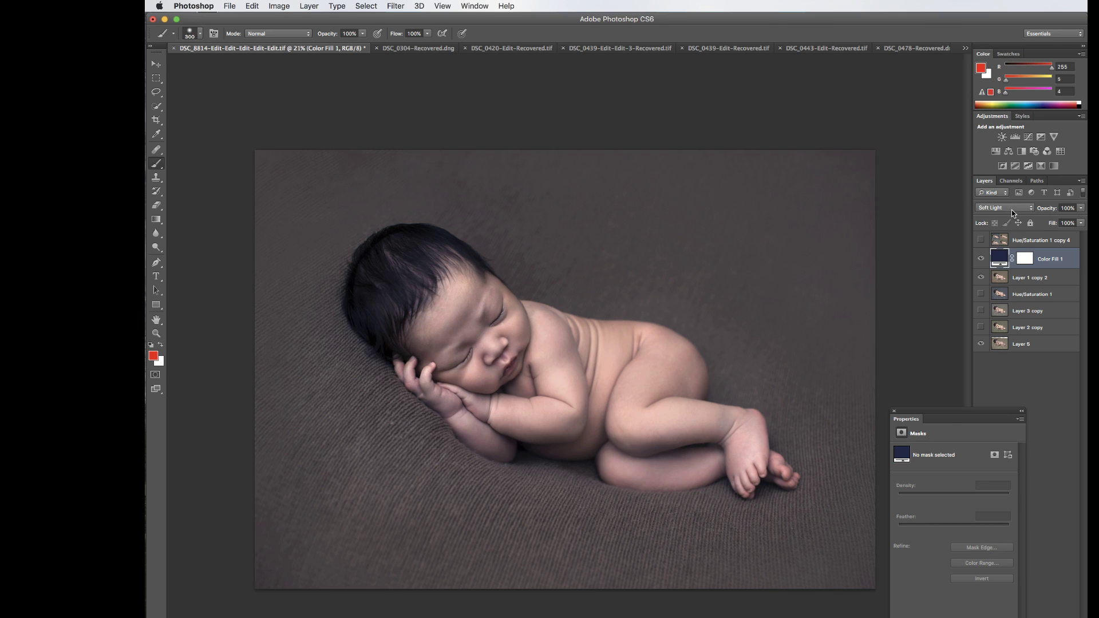
pyautogui.click(1012, 209)
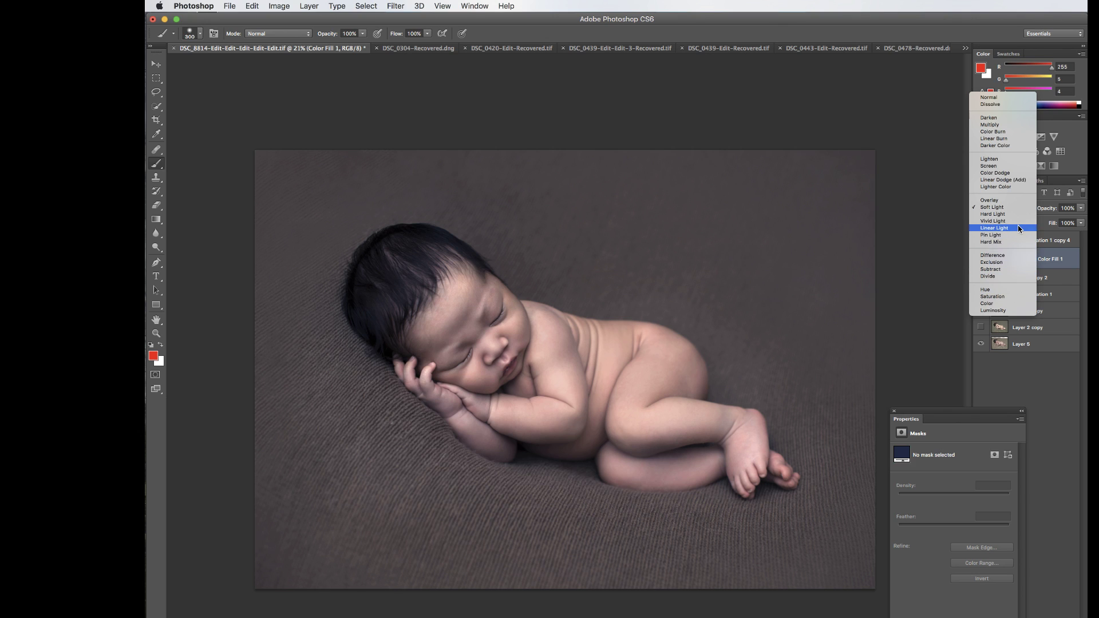
pyautogui.click(1011, 305)
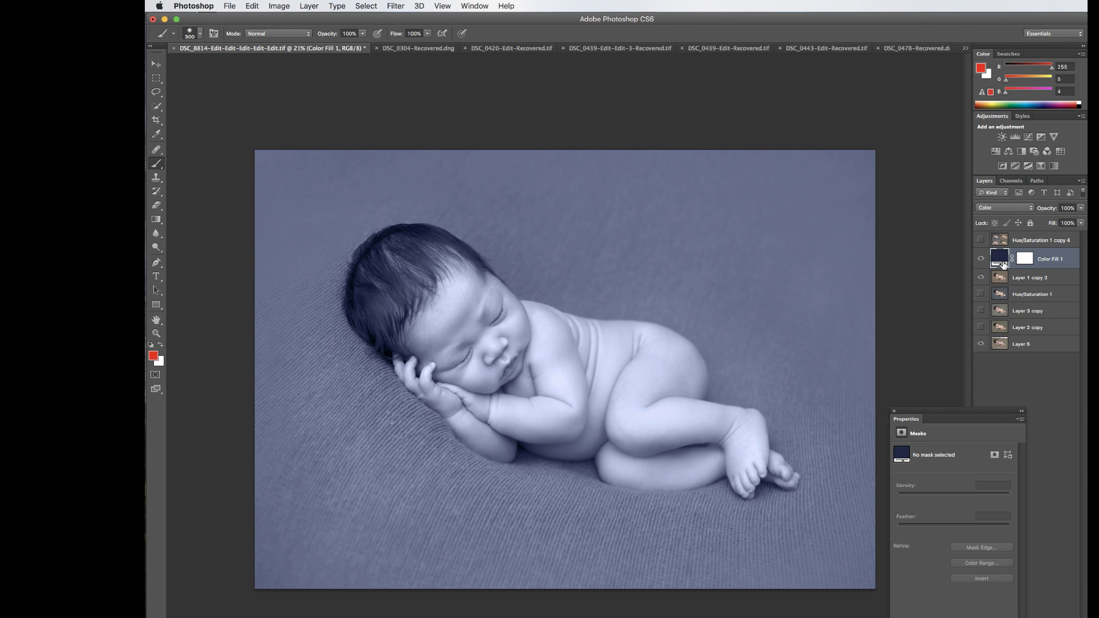
pyautogui.click(1019, 211)
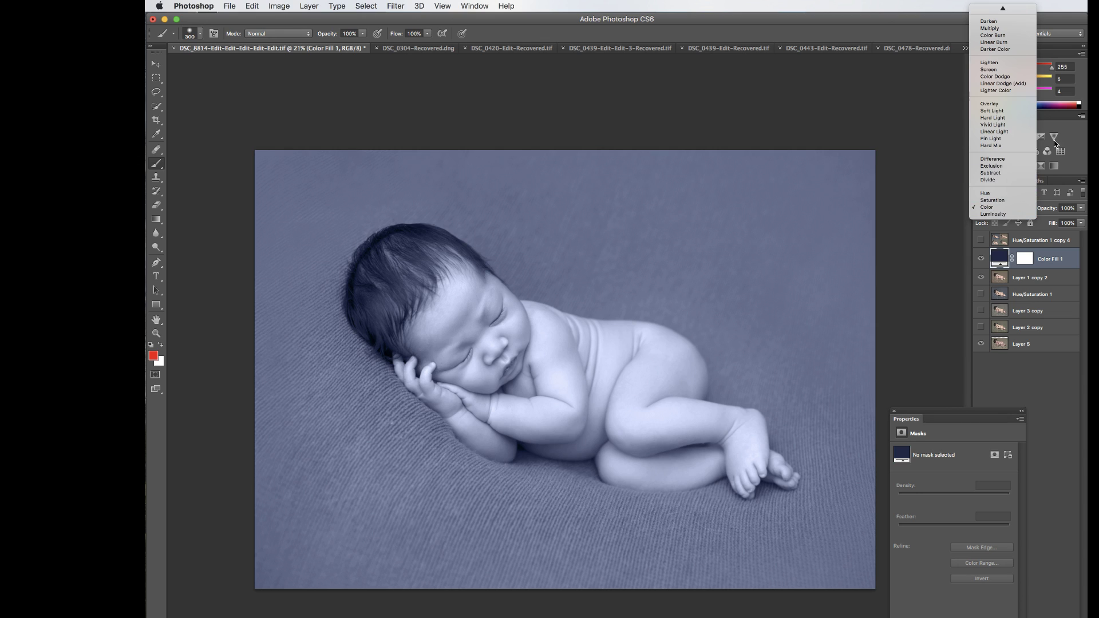
pyautogui.click(1018, 104)
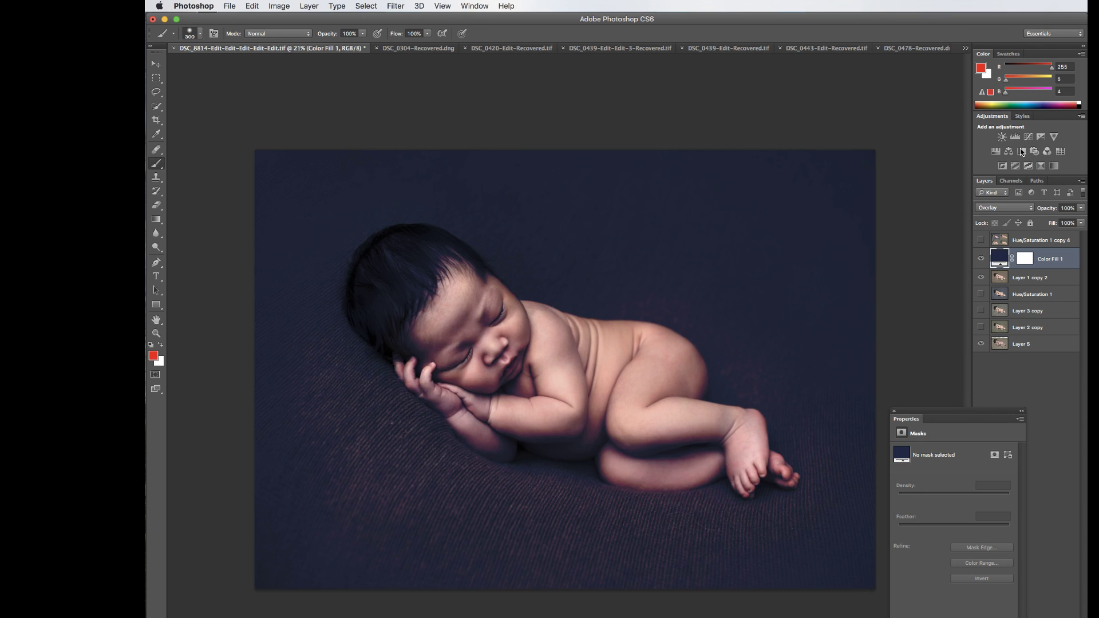
# Set the fill layer's blend mode to Color and lower its opacity to 85%
pyautogui.click(1013, 208)
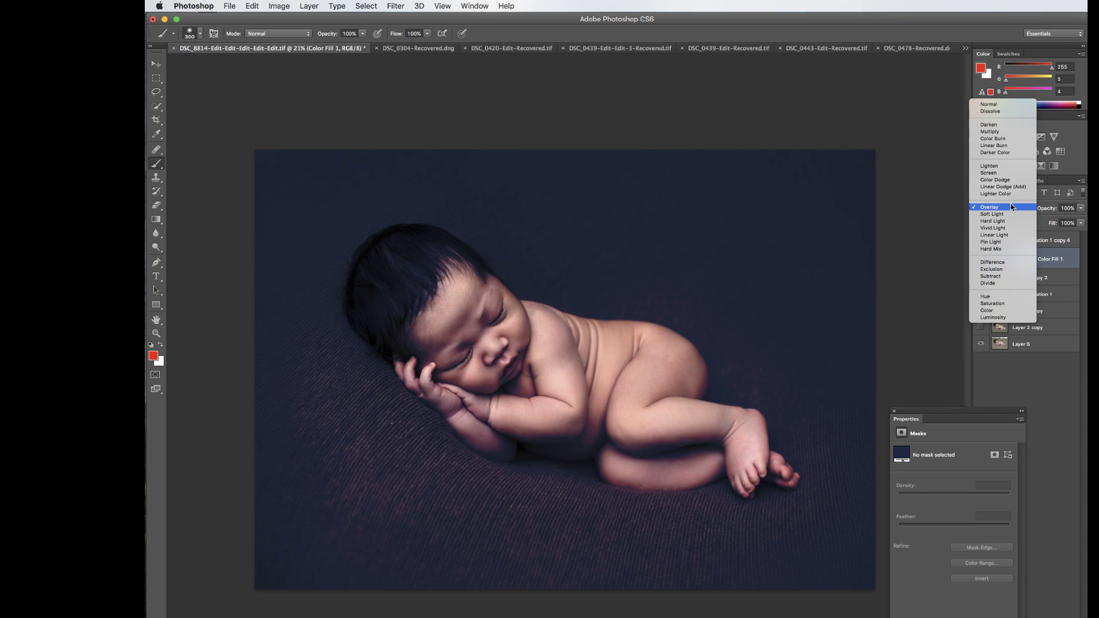
pyautogui.click(1007, 310)
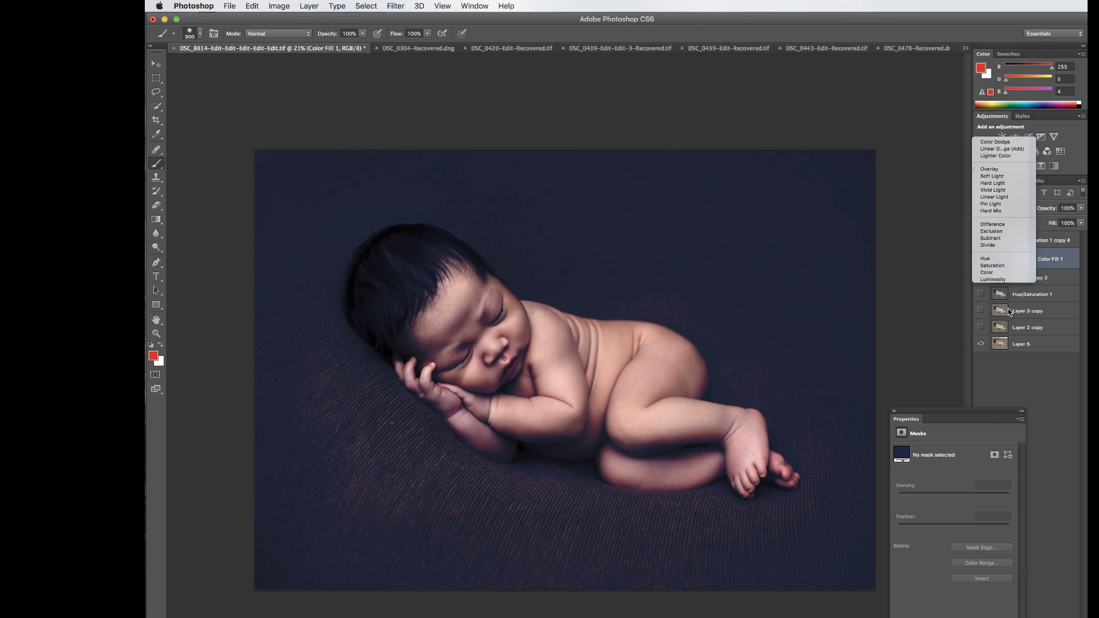
pyautogui.click(1080, 209)
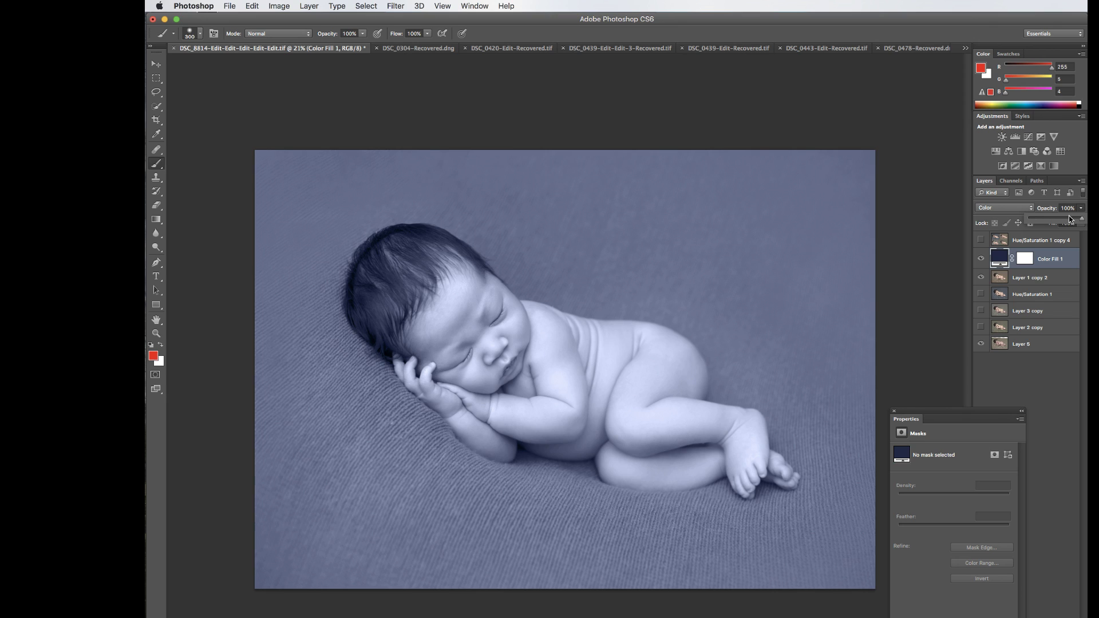
pyautogui.click(1067, 219)
pyautogui.click(1081, 208)
pyautogui.moveTo(1081, 218); pyautogui.dragTo(1070, 221)
pyautogui.click(1046, 254)
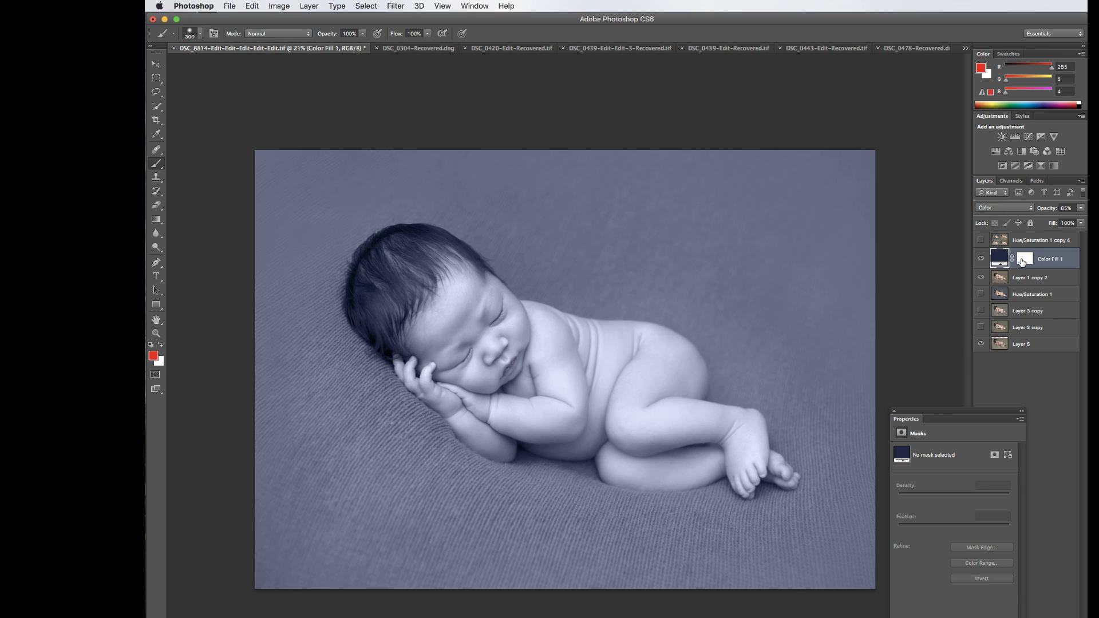
# Paint black over the baby on the fill layer's mask with a 700 px brush to restore the natural skin and hair
pyautogui.click(1023, 261)
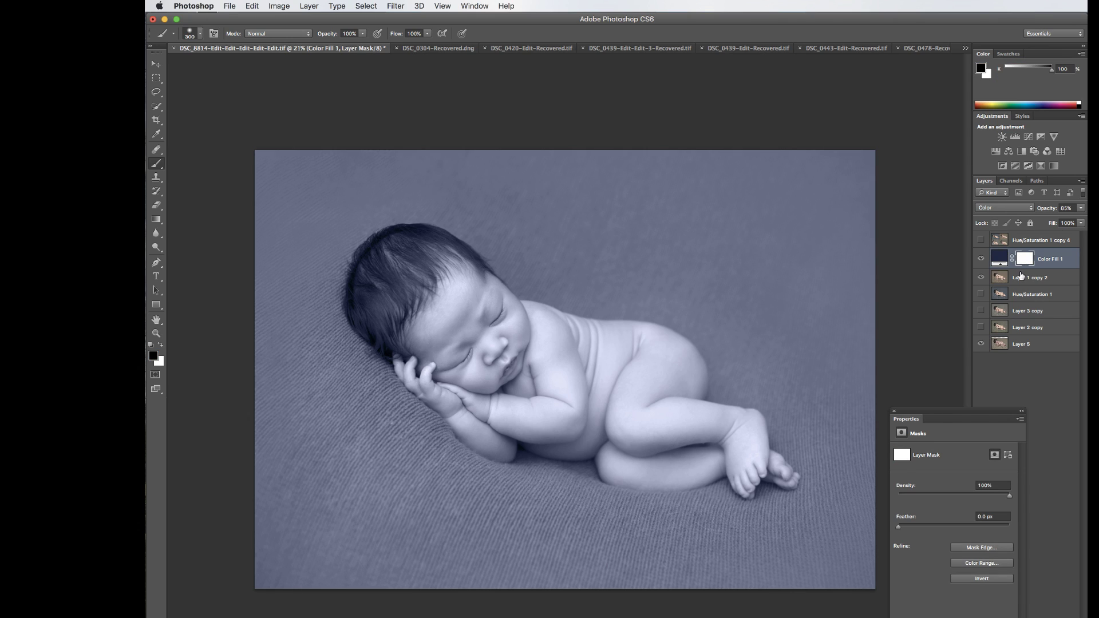
pyautogui.press(']')
pyautogui.press(']')
pyautogui.press(']')
pyautogui.press(']')
pyautogui.press(']')
pyautogui.press(']')
pyautogui.press(']')
pyautogui.press(']')
pyautogui.press('[')
pyautogui.press('[')
pyautogui.press('[')
pyautogui.press('[')
pyautogui.moveTo(447, 303)
pyautogui.mouseDown()
pyautogui.moveTo(469, 368)
pyautogui.moveTo(386, 300)
pyautogui.moveTo(418, 276)
pyautogui.moveTo(439, 282)
pyautogui.moveTo(432, 337)
pyautogui.moveTo(475, 378)
pyautogui.moveTo(477, 400)
pyautogui.moveTo(558, 394)
pyautogui.moveTo(565, 379)
pyautogui.moveTo(464, 303)
pyautogui.moveTo(573, 396)
pyautogui.moveTo(558, 427)
pyautogui.moveTo(609, 391)
pyautogui.moveTo(622, 427)
pyautogui.moveTo(644, 444)
pyautogui.moveTo(752, 457)
pyautogui.moveTo(649, 385)
pyautogui.moveTo(661, 378)
pyautogui.moveTo(645, 355)
pyautogui.moveTo(458, 325)
pyautogui.moveTo(482, 406)
pyautogui.moveTo(431, 354)
pyautogui.moveTo(493, 404)
pyautogui.moveTo(481, 415)
pyautogui.moveTo(519, 402)
pyautogui.mouseUp()
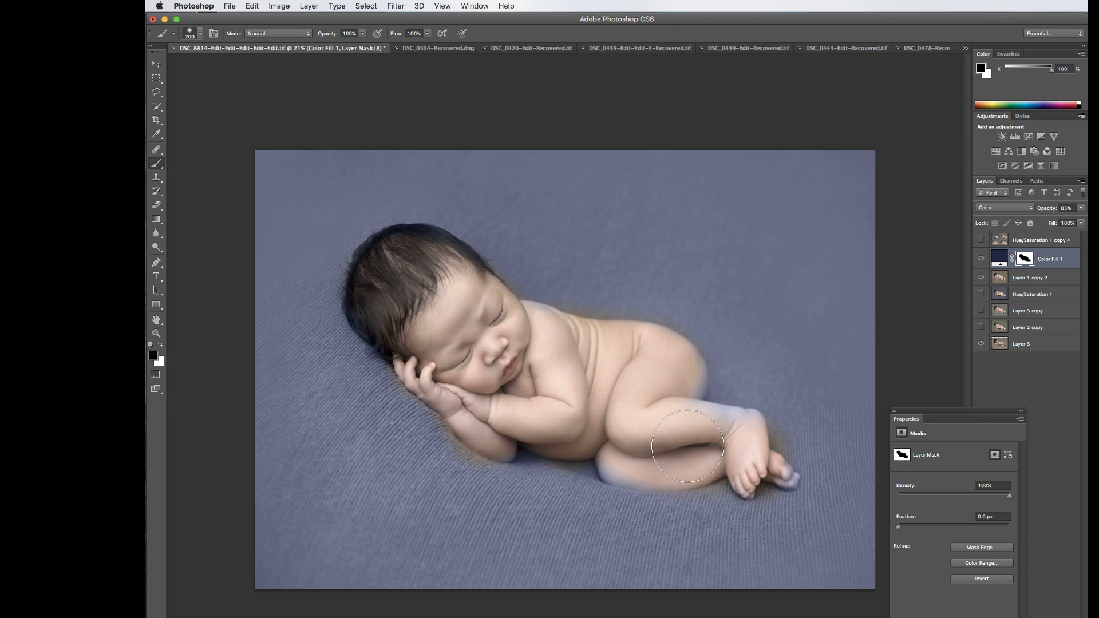
# Paint white on the fill mask with a 125 px brush to bring the blue back to the backdrop along the baby's edges
pyautogui.press('x')
pyautogui.press('[')
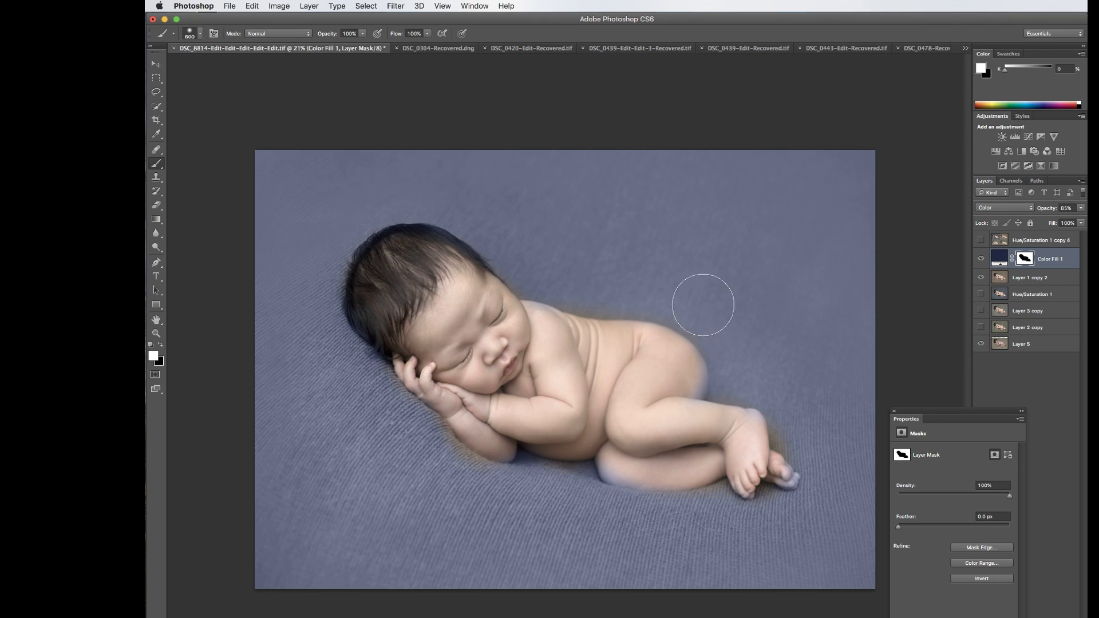
pyautogui.press('[')
pyautogui.press('[')
pyautogui.press('[')
pyautogui.press('[')
pyautogui.press('[')
pyautogui.press('[')
pyautogui.press('[')
pyautogui.press('[')
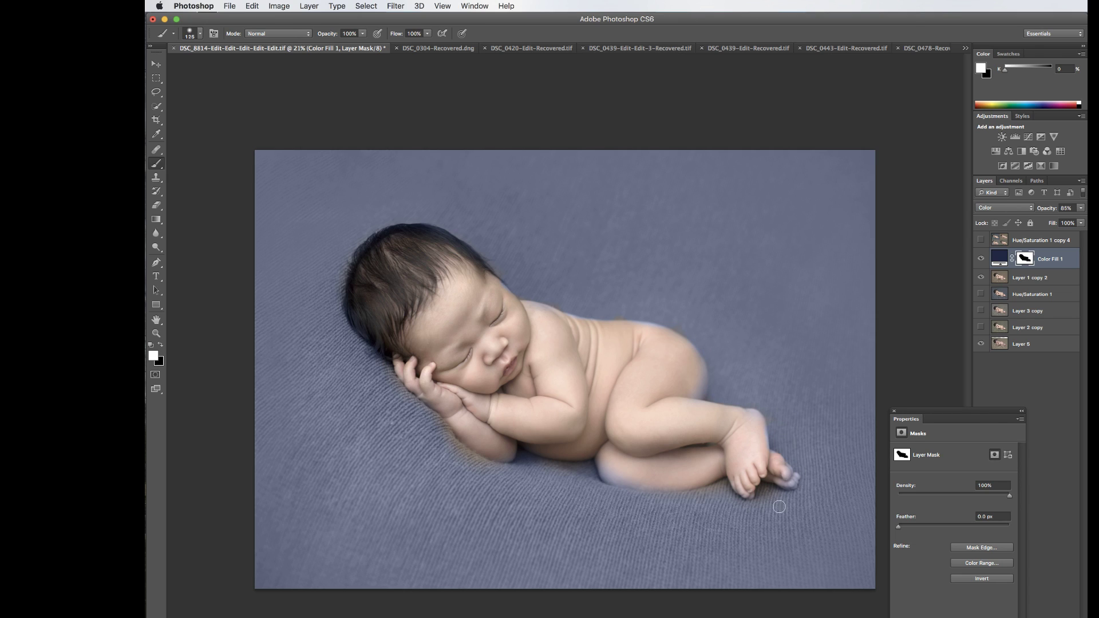
pyautogui.moveTo(588, 470); pyautogui.dragTo(544, 455)
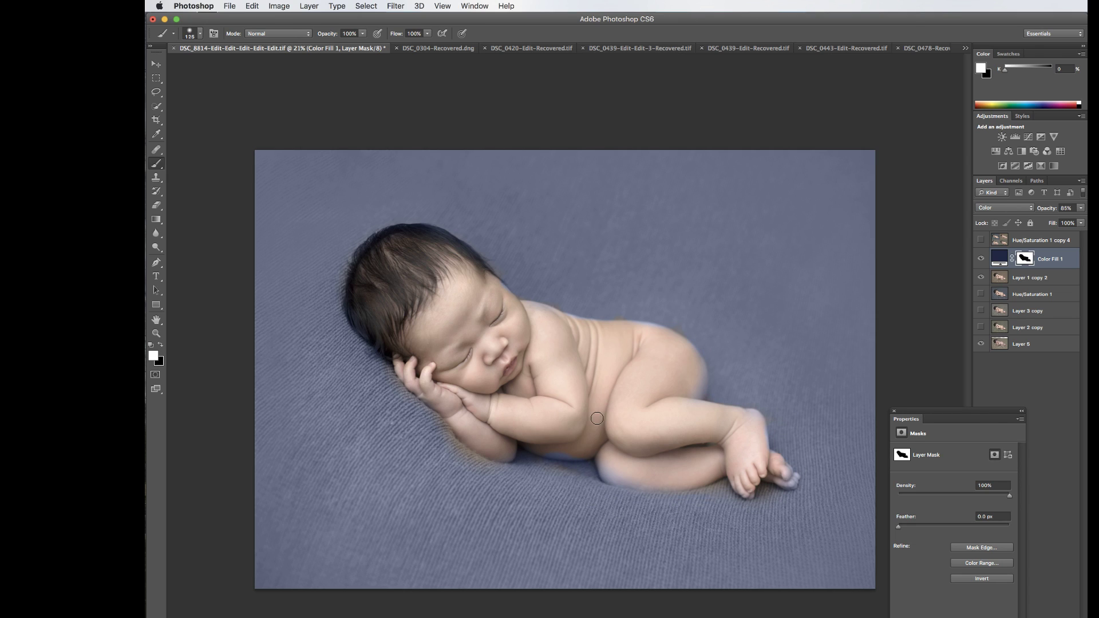
pyautogui.press('x')
# Change the Solid Color fill layer's colour to a darker navy blue
pyautogui.click(1001, 259)
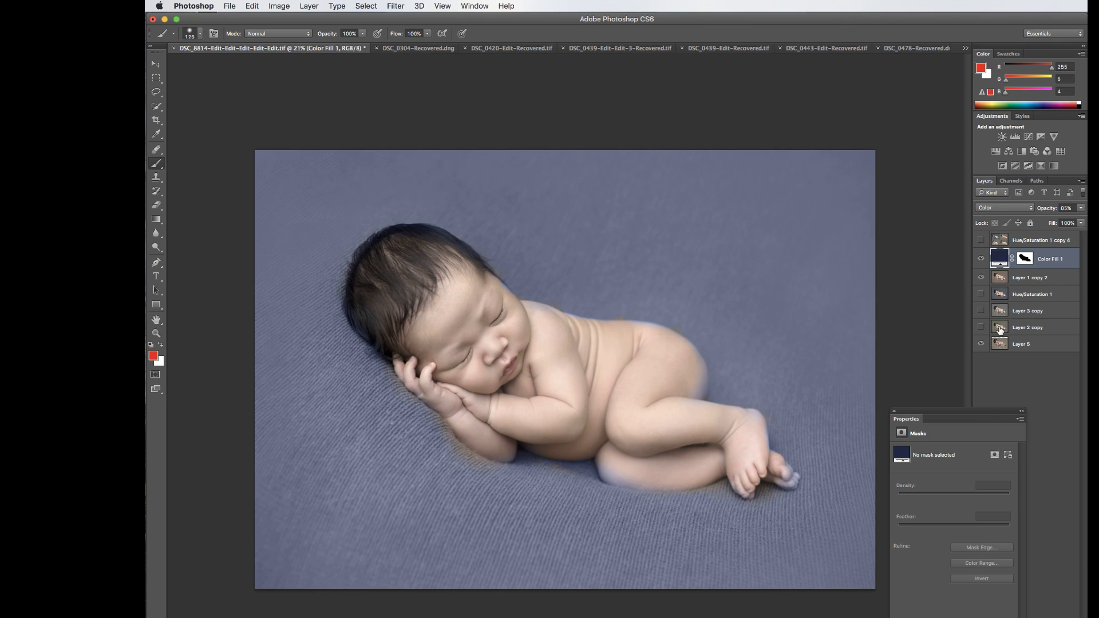
pyautogui.doubleClick(1001, 260)
pyautogui.moveTo(1022, 389)
pyautogui.mouseDown()
pyautogui.moveTo(1012, 393)
pyautogui.moveTo(1029, 390)
pyautogui.moveTo(1049, 355)
pyautogui.mouseUp()
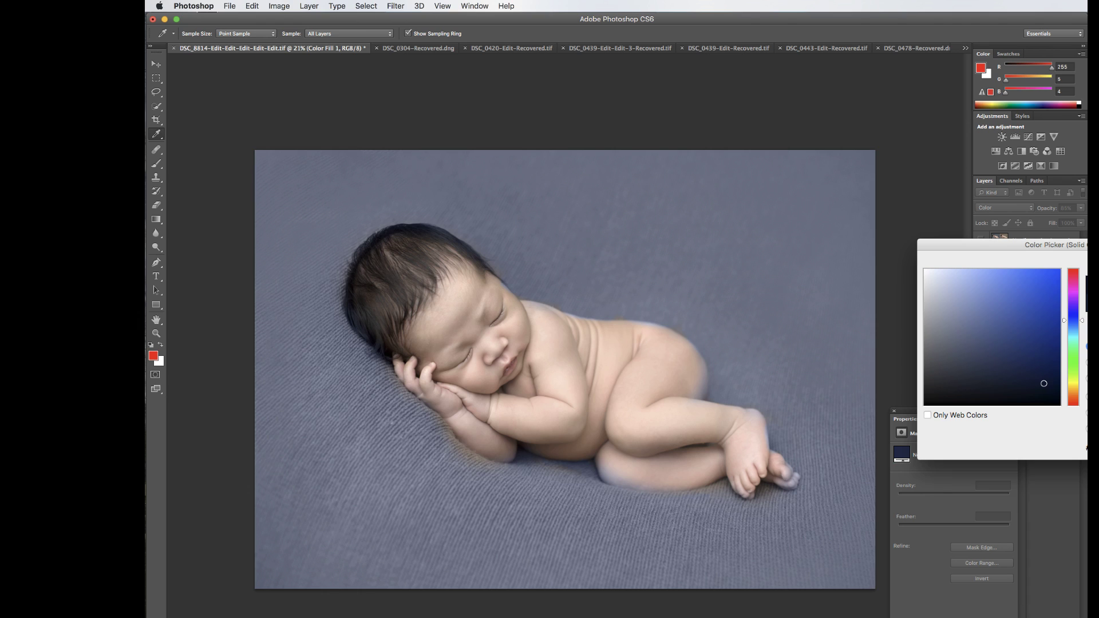
pyautogui.press('Return')
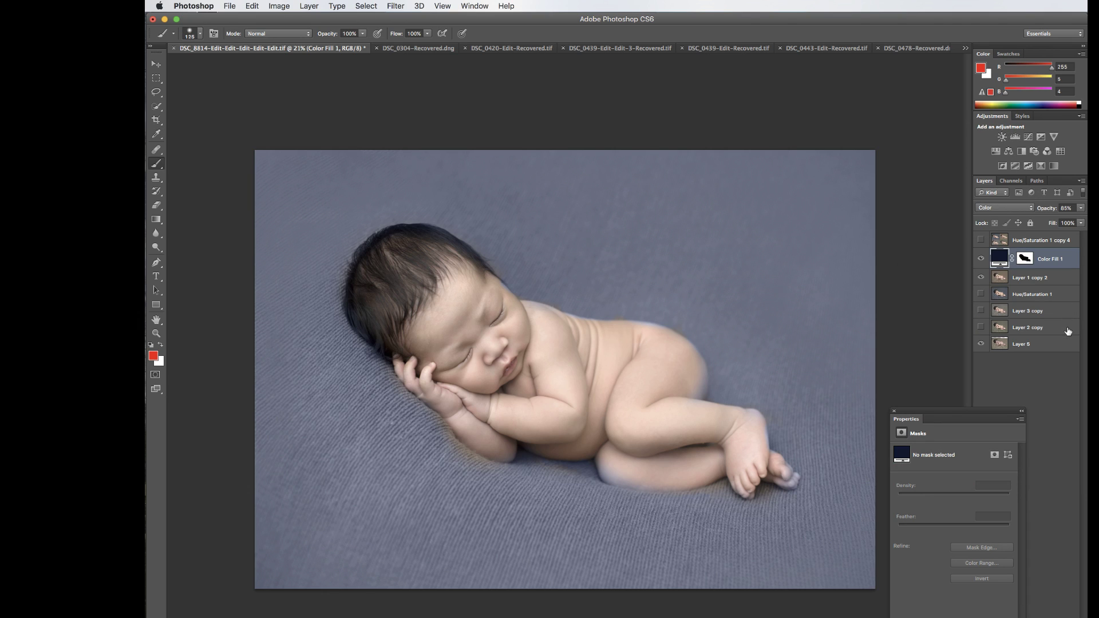
# Add a Levels adjustment layer above the colour fill with the black input at 7 and the midtone at 0.78
pyautogui.click(1014, 137)
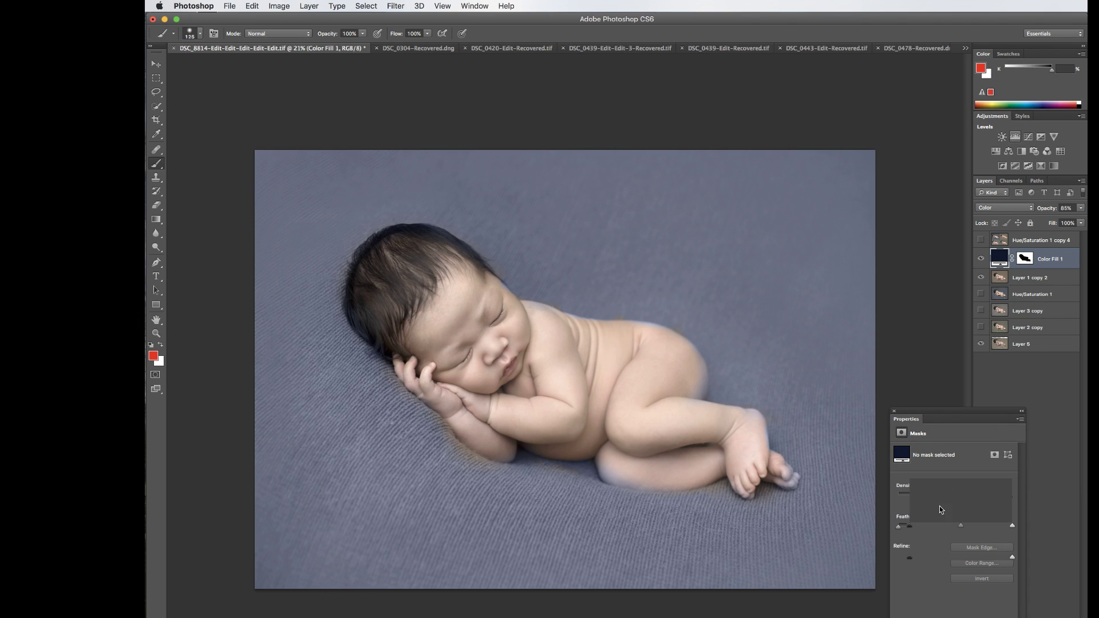
pyautogui.moveTo(961, 530); pyautogui.dragTo(914, 529)
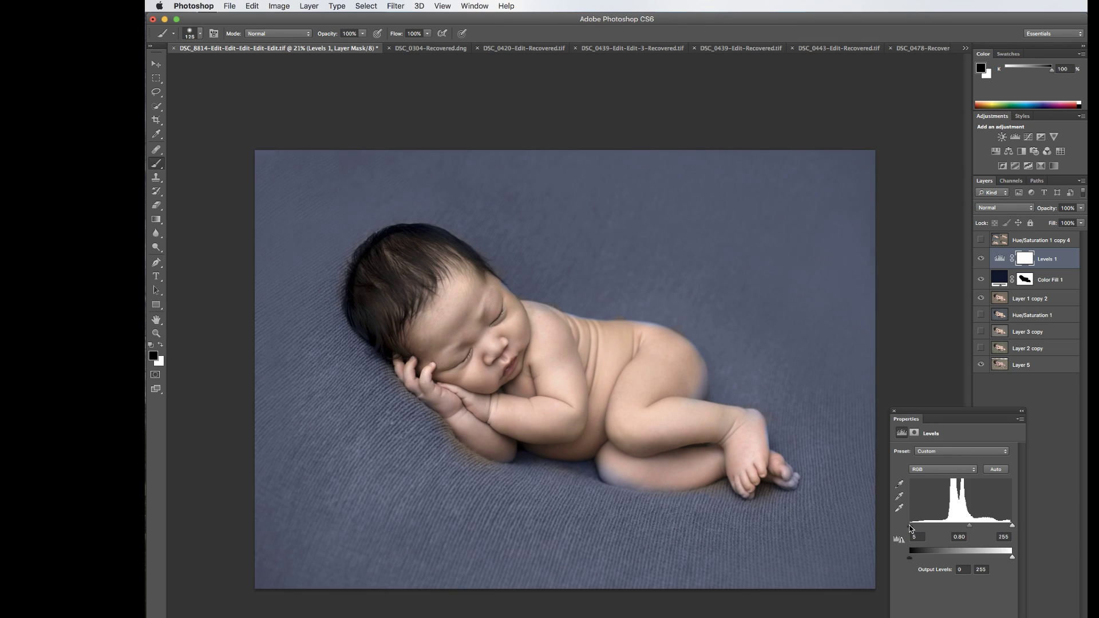
pyautogui.moveTo(913, 529); pyautogui.dragTo(915, 524)
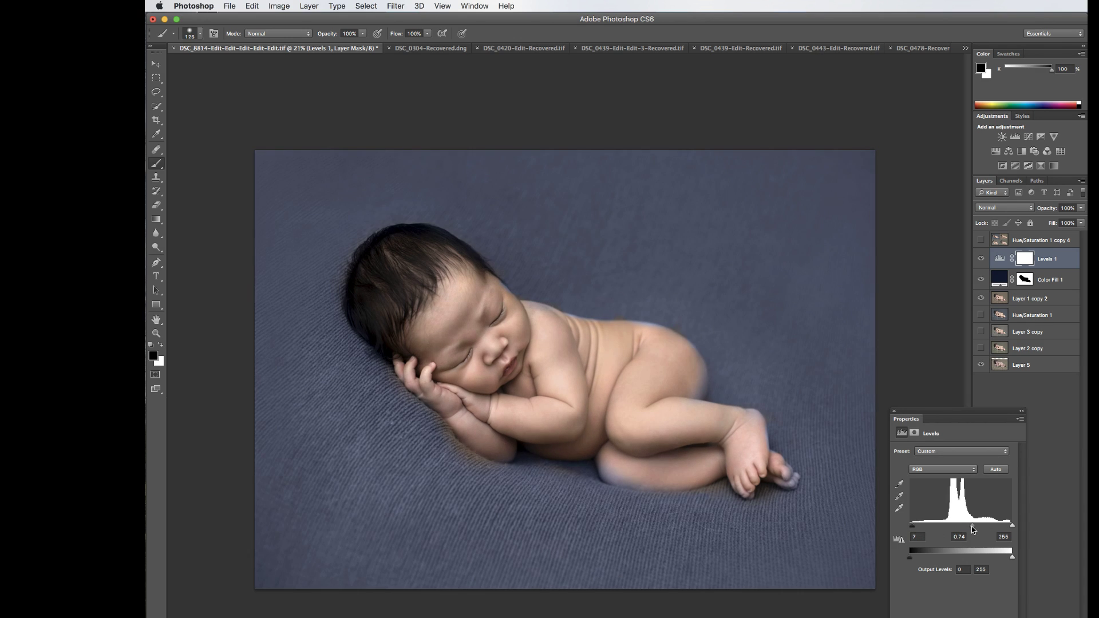
# Try clipping the Levels layer to the colour fill layer, and release the clipping again
pyautogui.click(1046, 259)
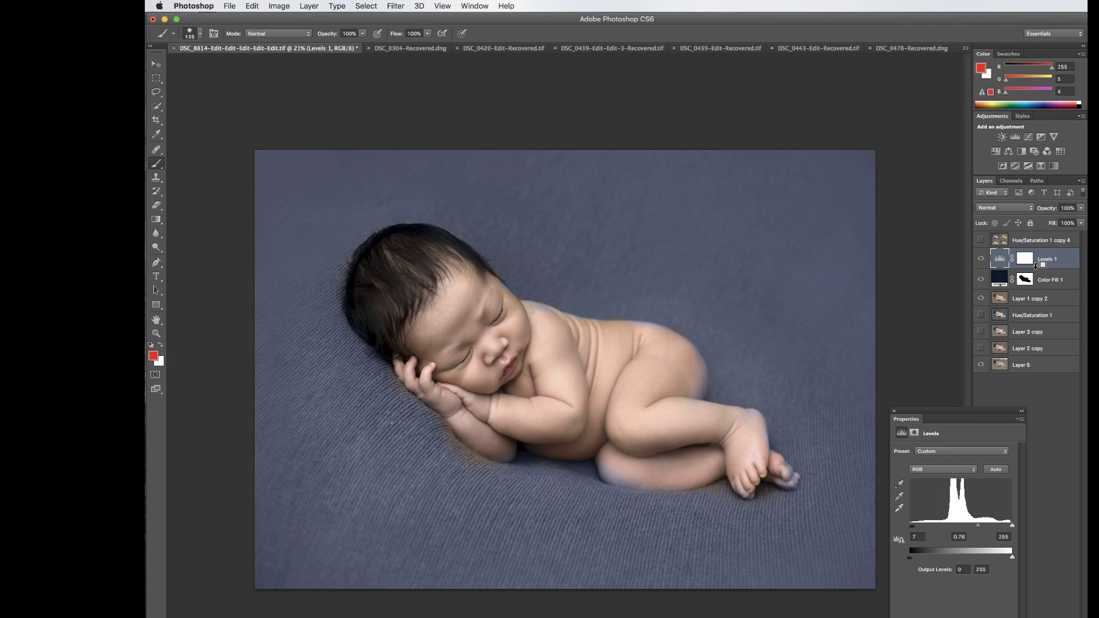
pyautogui.keyDown('alt'); pyautogui.click(1038, 268); pyautogui.keyUp('alt')
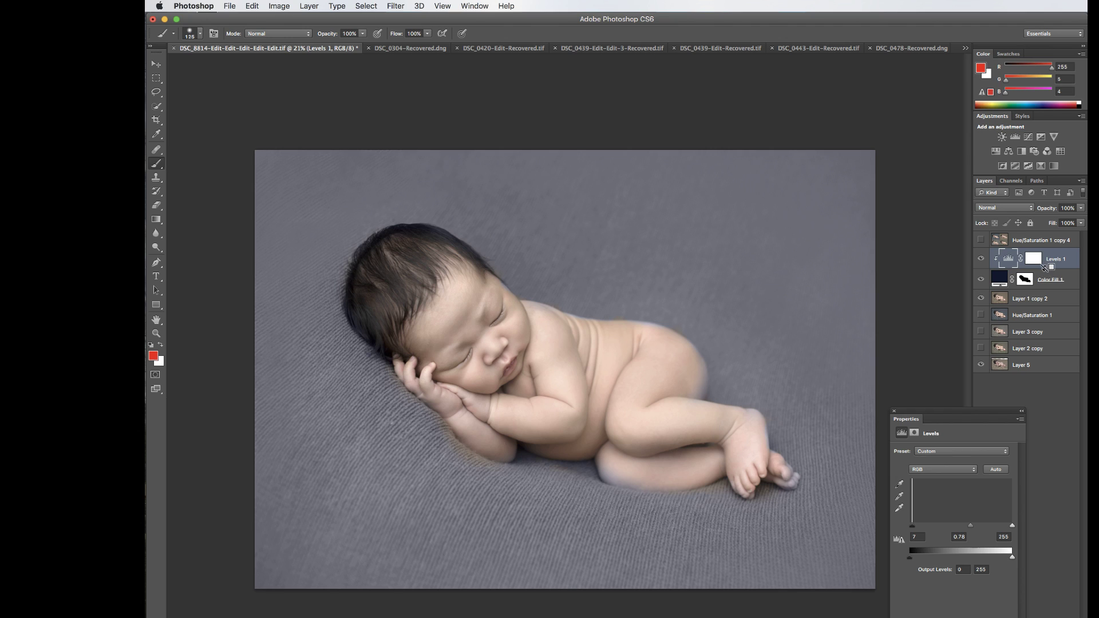
pyautogui.keyDown('alt'); pyautogui.click(1046, 271); pyautogui.keyUp('alt')
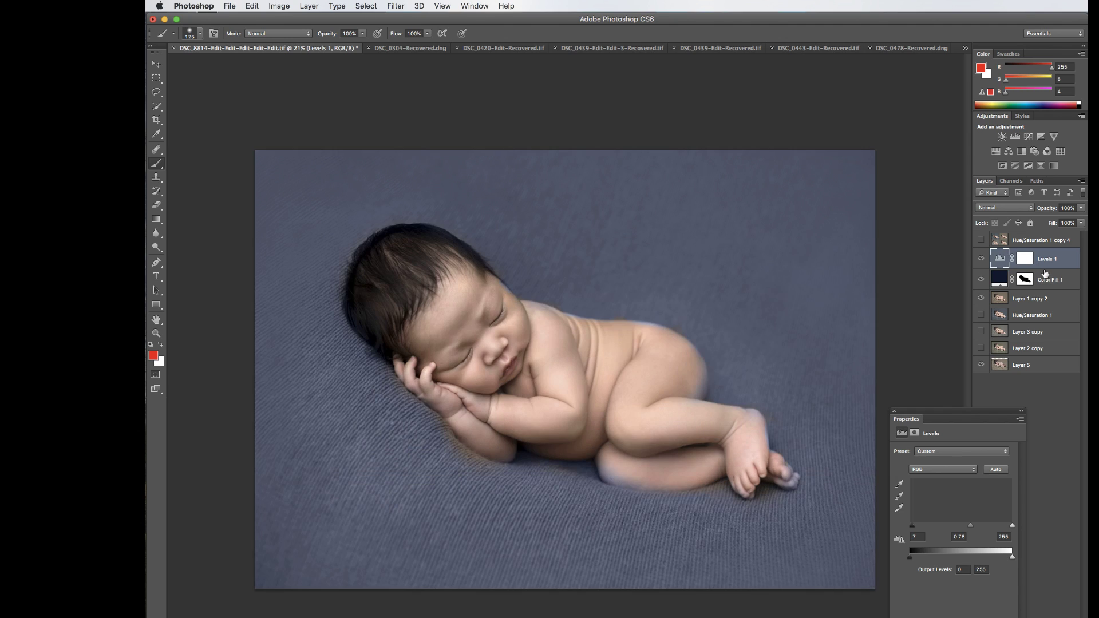
# Paint black over the baby on the Levels layer's mask with a 400 px brush so only the backdrop is darkened
pyautogui.press('super+backslash')
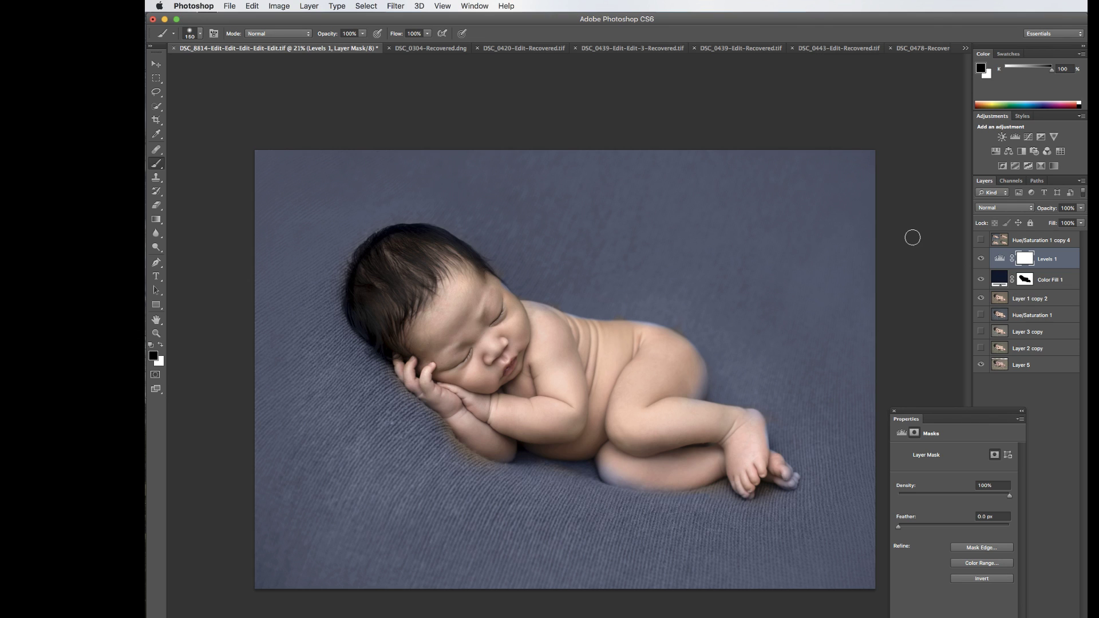
pyautogui.press(']')
pyautogui.press(']')
pyautogui.press(']')
pyautogui.press(']')
pyautogui.press(']')
pyautogui.press(']')
pyautogui.press(']')
pyautogui.press(']')
pyautogui.press(']')
pyautogui.press(']')
pyautogui.press(']')
pyautogui.press('[')
pyautogui.press('[')
pyautogui.press('[')
pyautogui.press('[')
pyautogui.press('[')
pyautogui.press('x')
pyautogui.press('x')
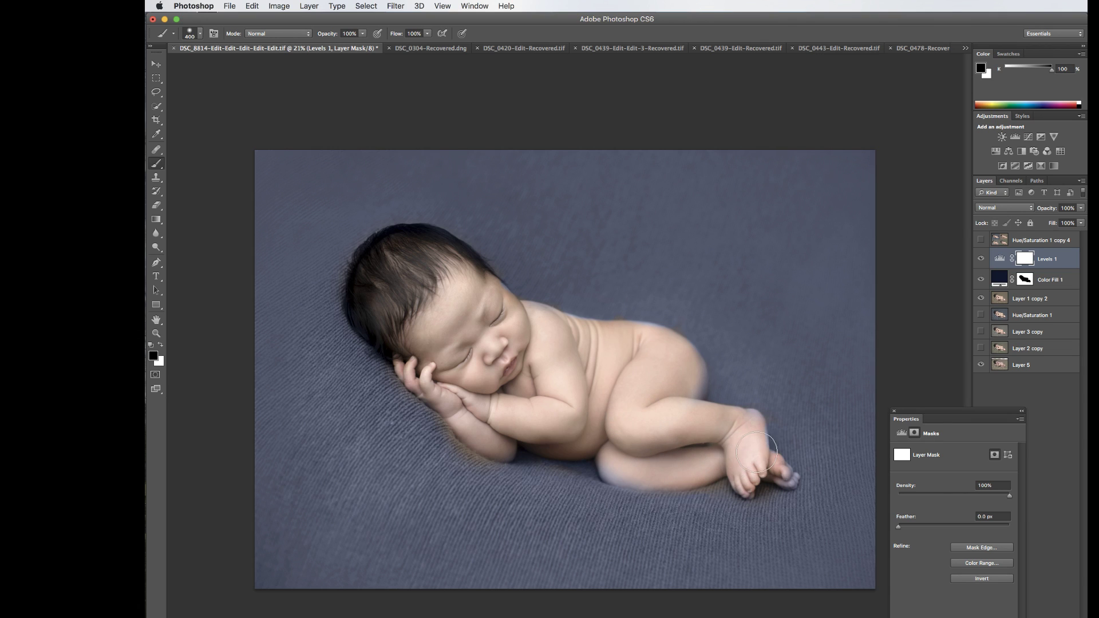
pyautogui.moveTo(677, 353)
pyautogui.mouseDown()
pyautogui.moveTo(516, 407)
pyautogui.moveTo(496, 428)
pyautogui.moveTo(469, 409)
pyautogui.moveTo(515, 393)
pyautogui.mouseUp()
# Refine the colour fill layer's mask around the baby's lower arm and back, alternating white and black paint
pyautogui.click(1021, 281)
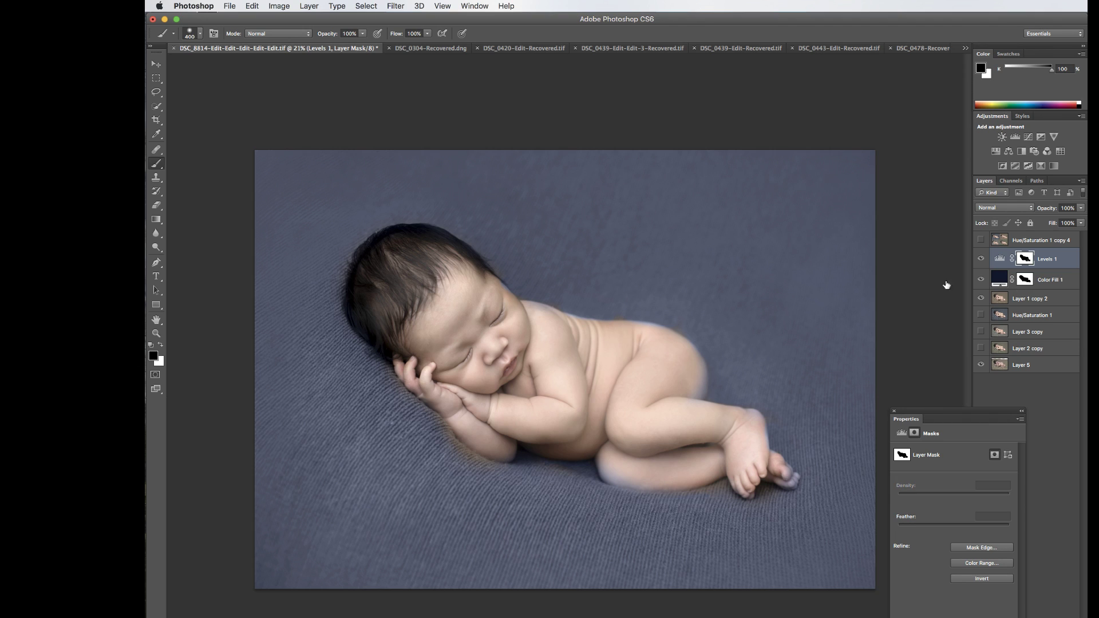
pyautogui.press('x')
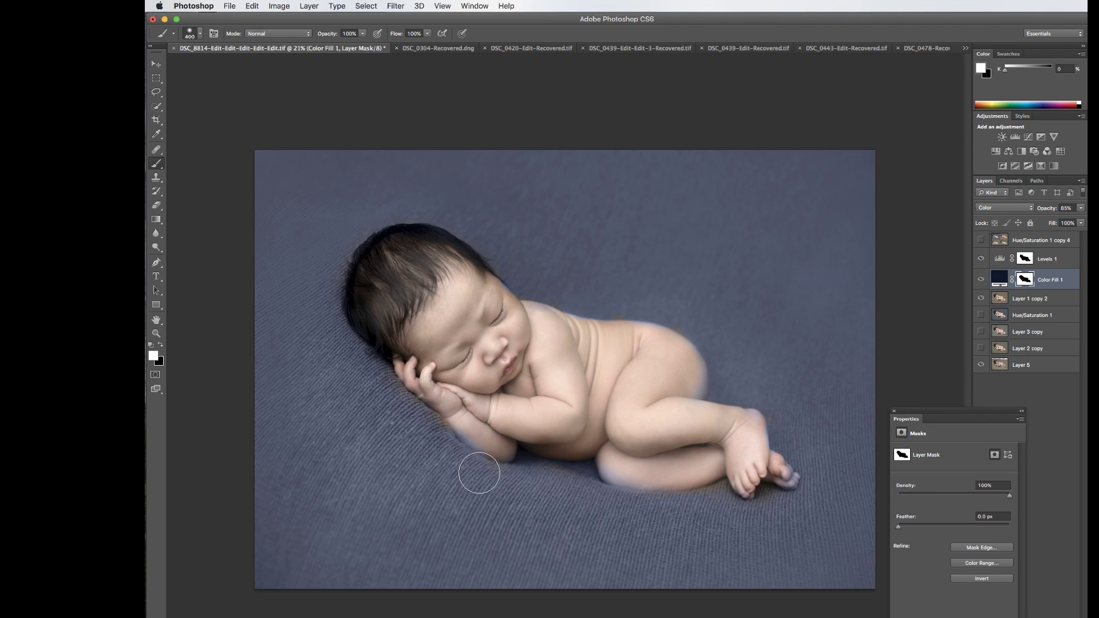
pyautogui.press('x')
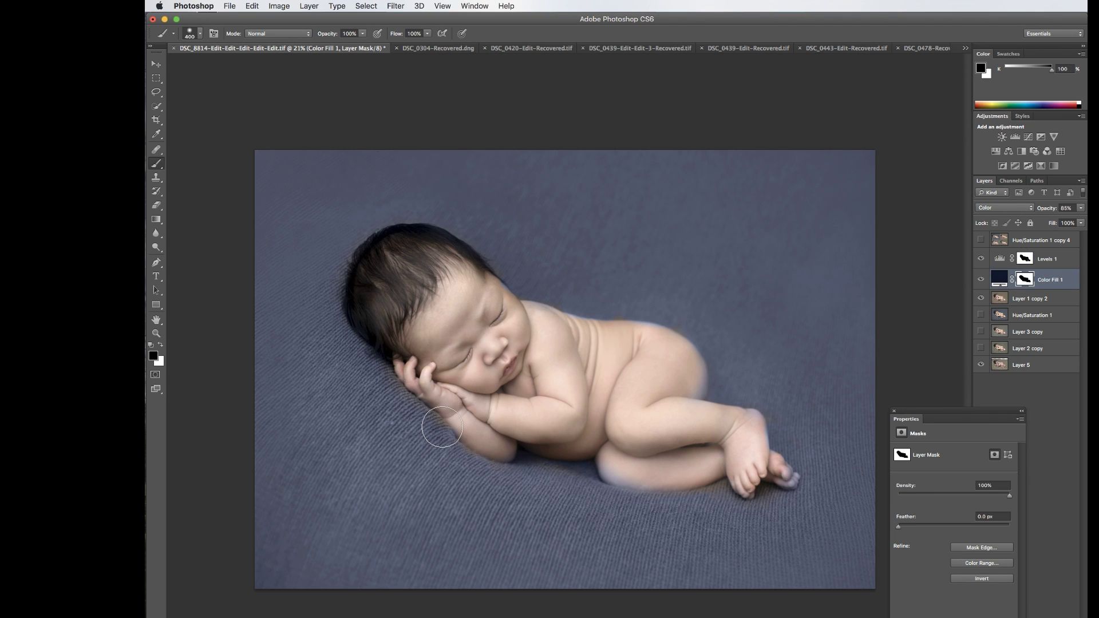
pyautogui.press('x')
pyautogui.moveTo(572, 328); pyautogui.dragTo(564, 332)
pyautogui.press('x')
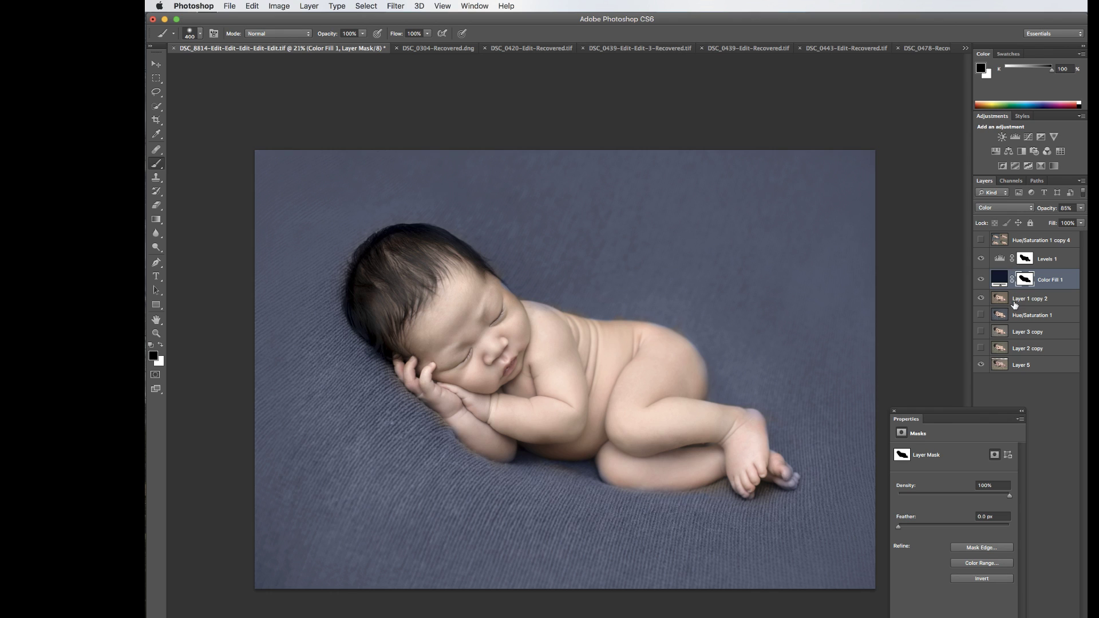
# Delete the colour fill layer and the Levels layer above the photo
pyautogui.press('Delete')
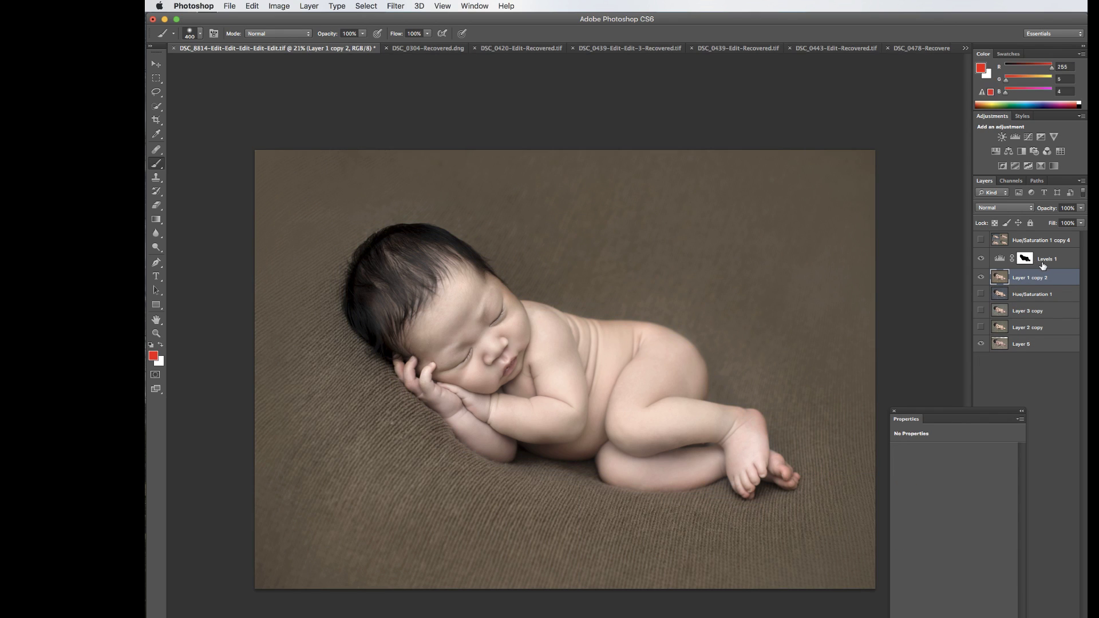
pyautogui.click(1038, 261)
pyautogui.press('Delete')
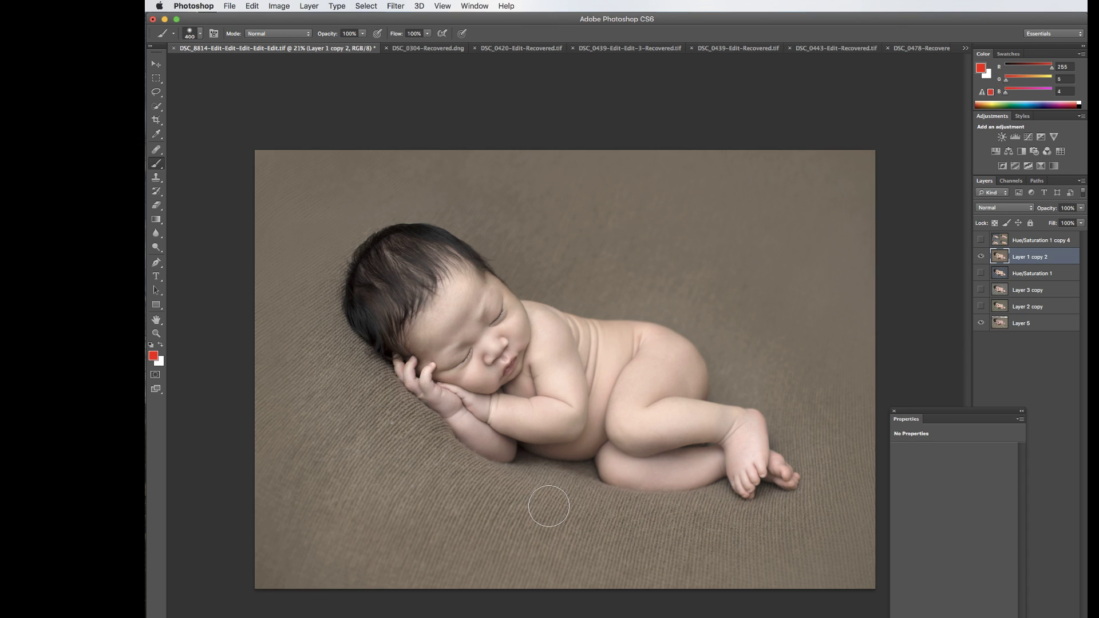
# Compare the finished backdrop colours by showing and hiding Layer 2 copy, Layer 1 copy 2 and Hue/Saturation 1
pyautogui.click(980, 306)
pyautogui.click(980, 257)
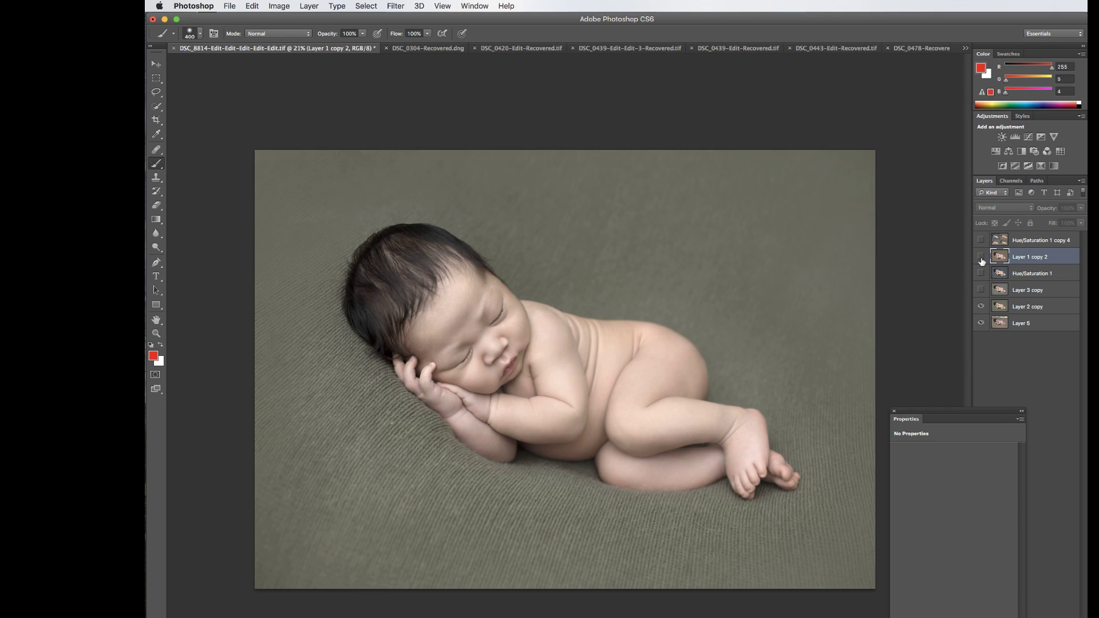
pyautogui.moveTo(980, 257); pyautogui.dragTo(981, 274)
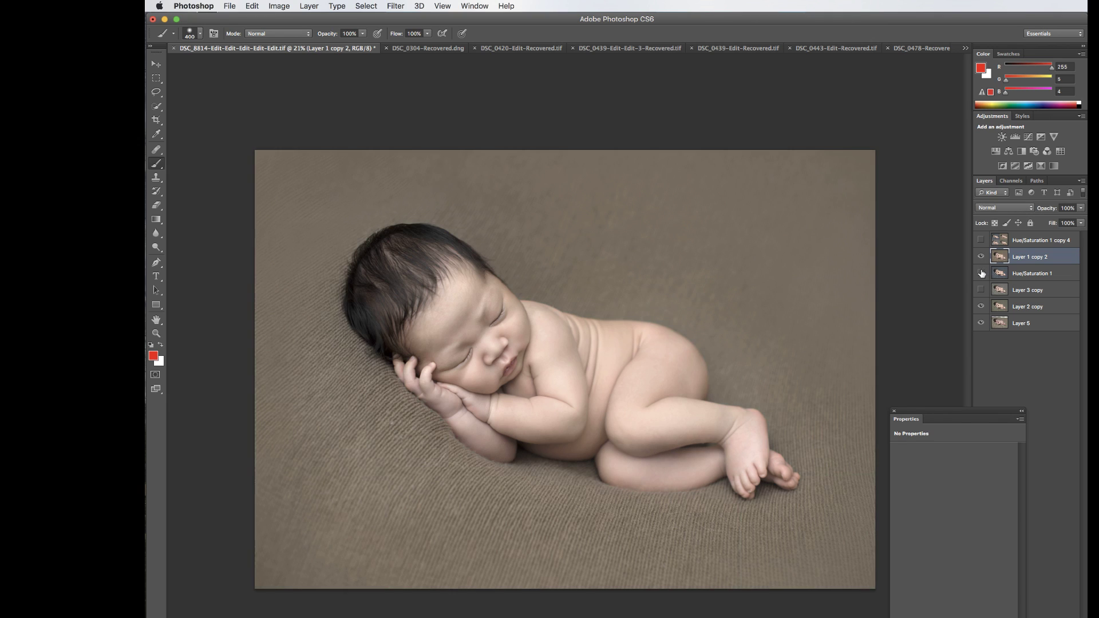
pyautogui.click(981, 274)
pyautogui.click(980, 257)
pyautogui.click(980, 272)
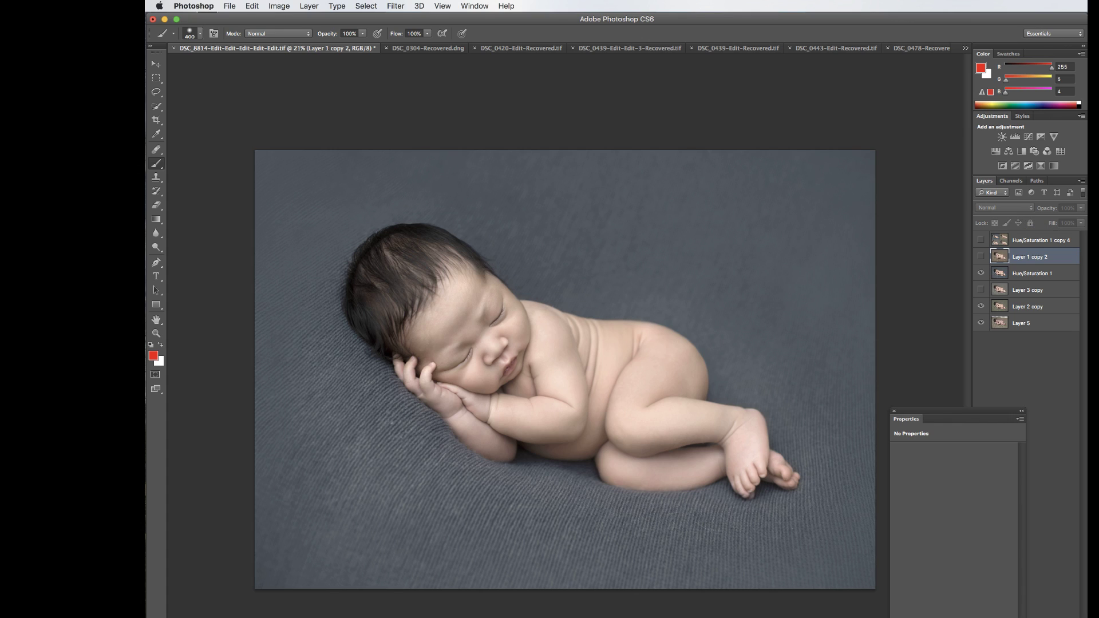
pyautogui.press('super+Tab')
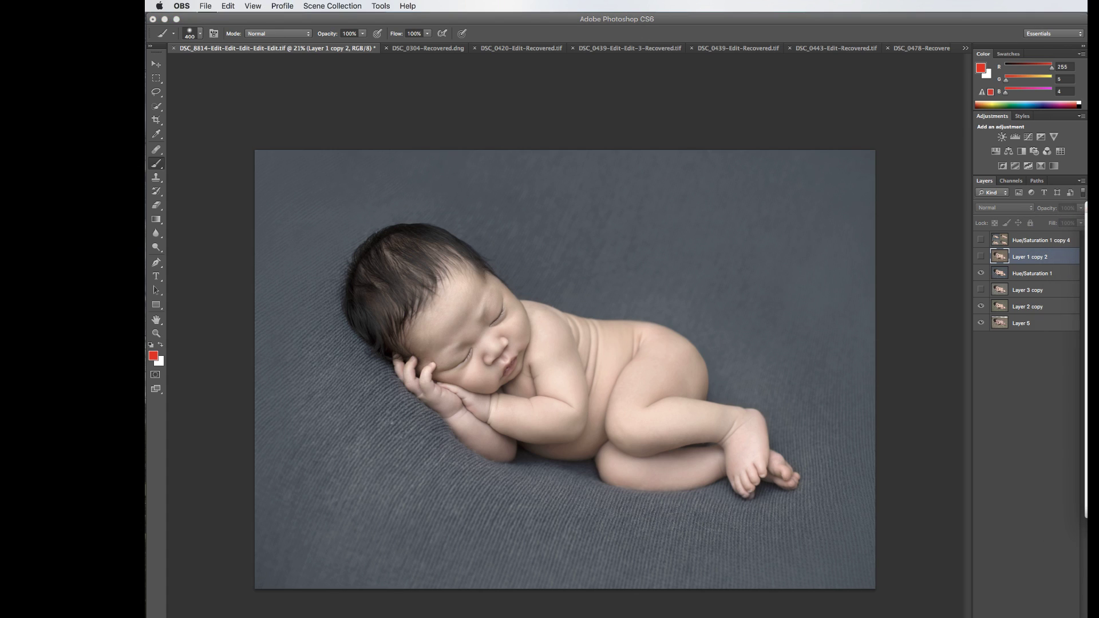